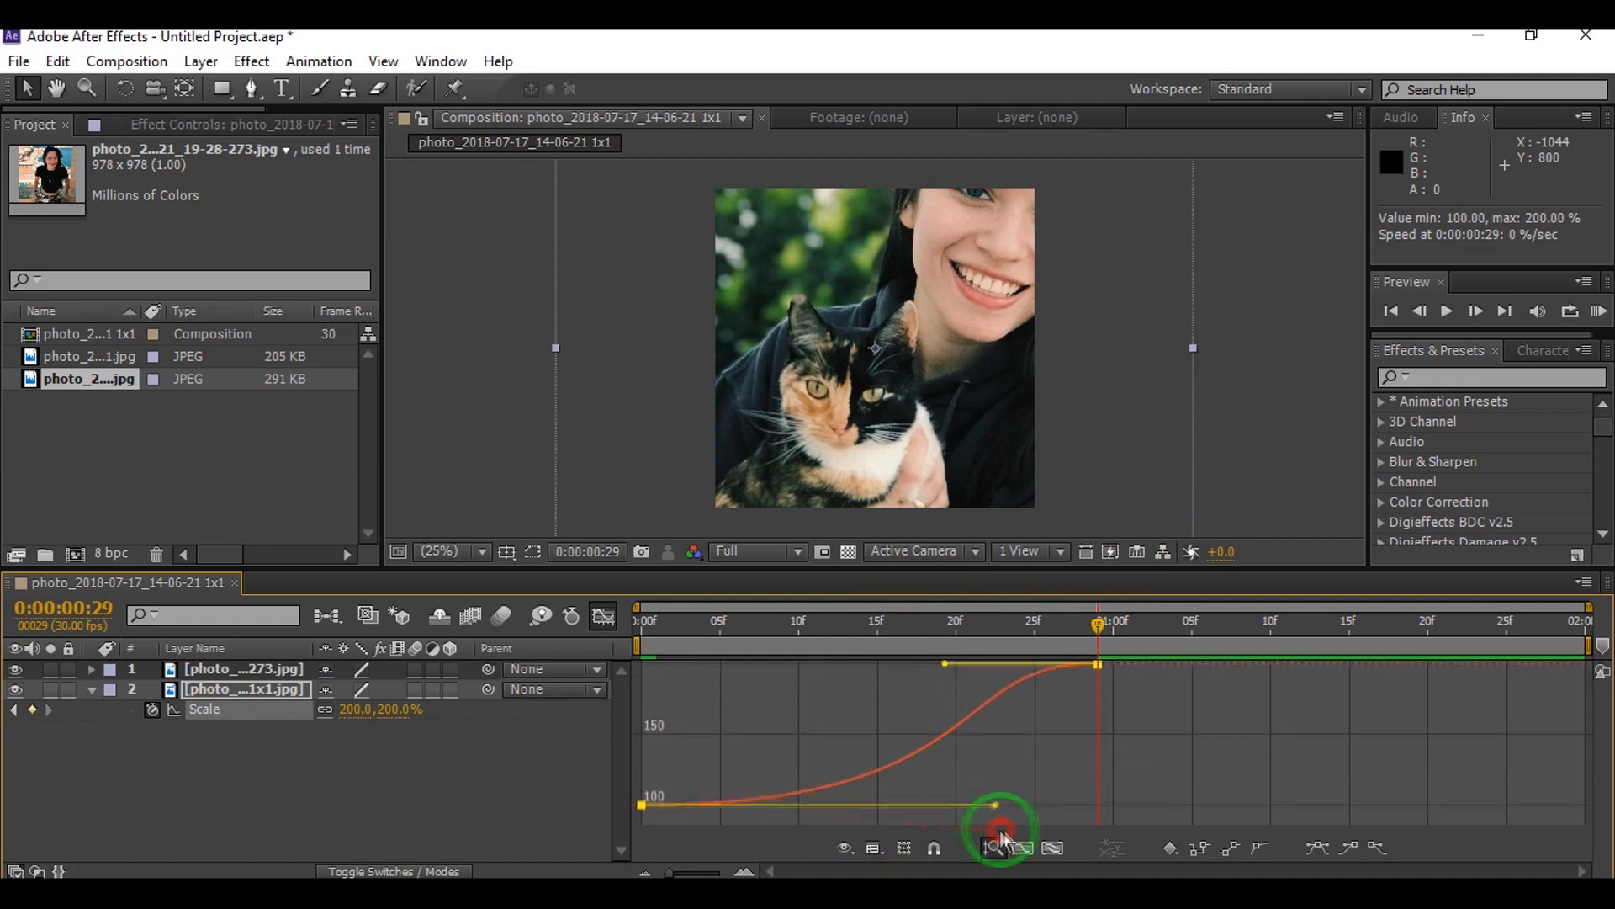
Steepen the end of the lower photo layer's scale curve and enable motion blur on both layers.
{"action": "left_click_drag", "start_coordinate": [1050, 680], "coordinate": [1151, 787]}
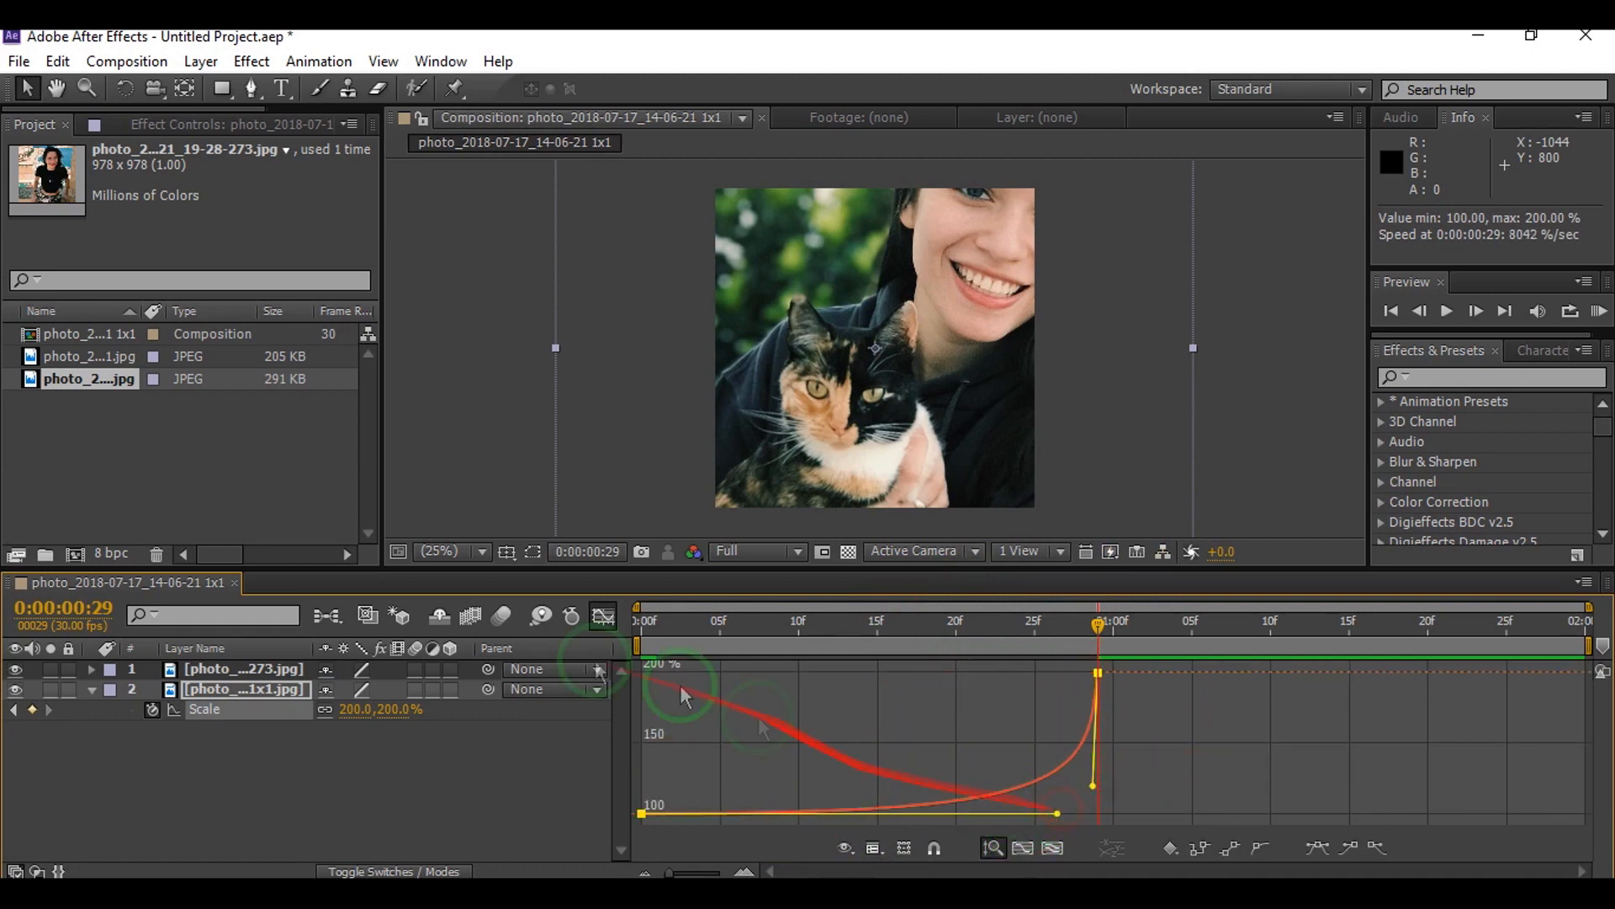
{"action": "left_click", "coordinate": [604, 616]}
{"action": "left_click_drag", "start_coordinate": [415, 669], "coordinate": [415, 689]}
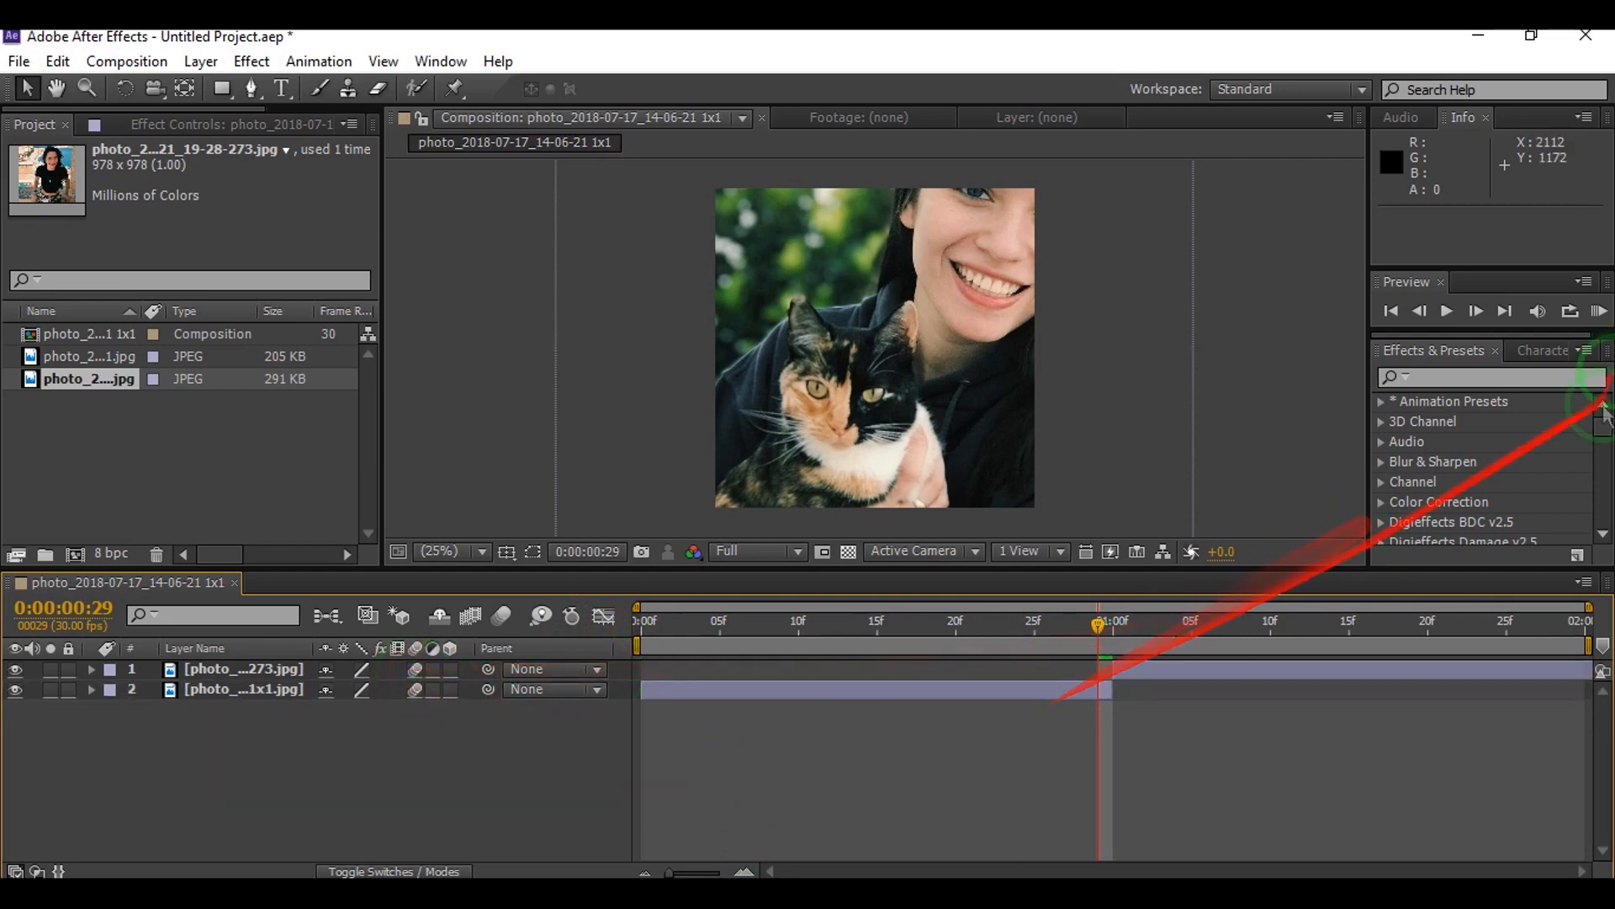
{"action": "left_click", "coordinate": [1599, 310]}
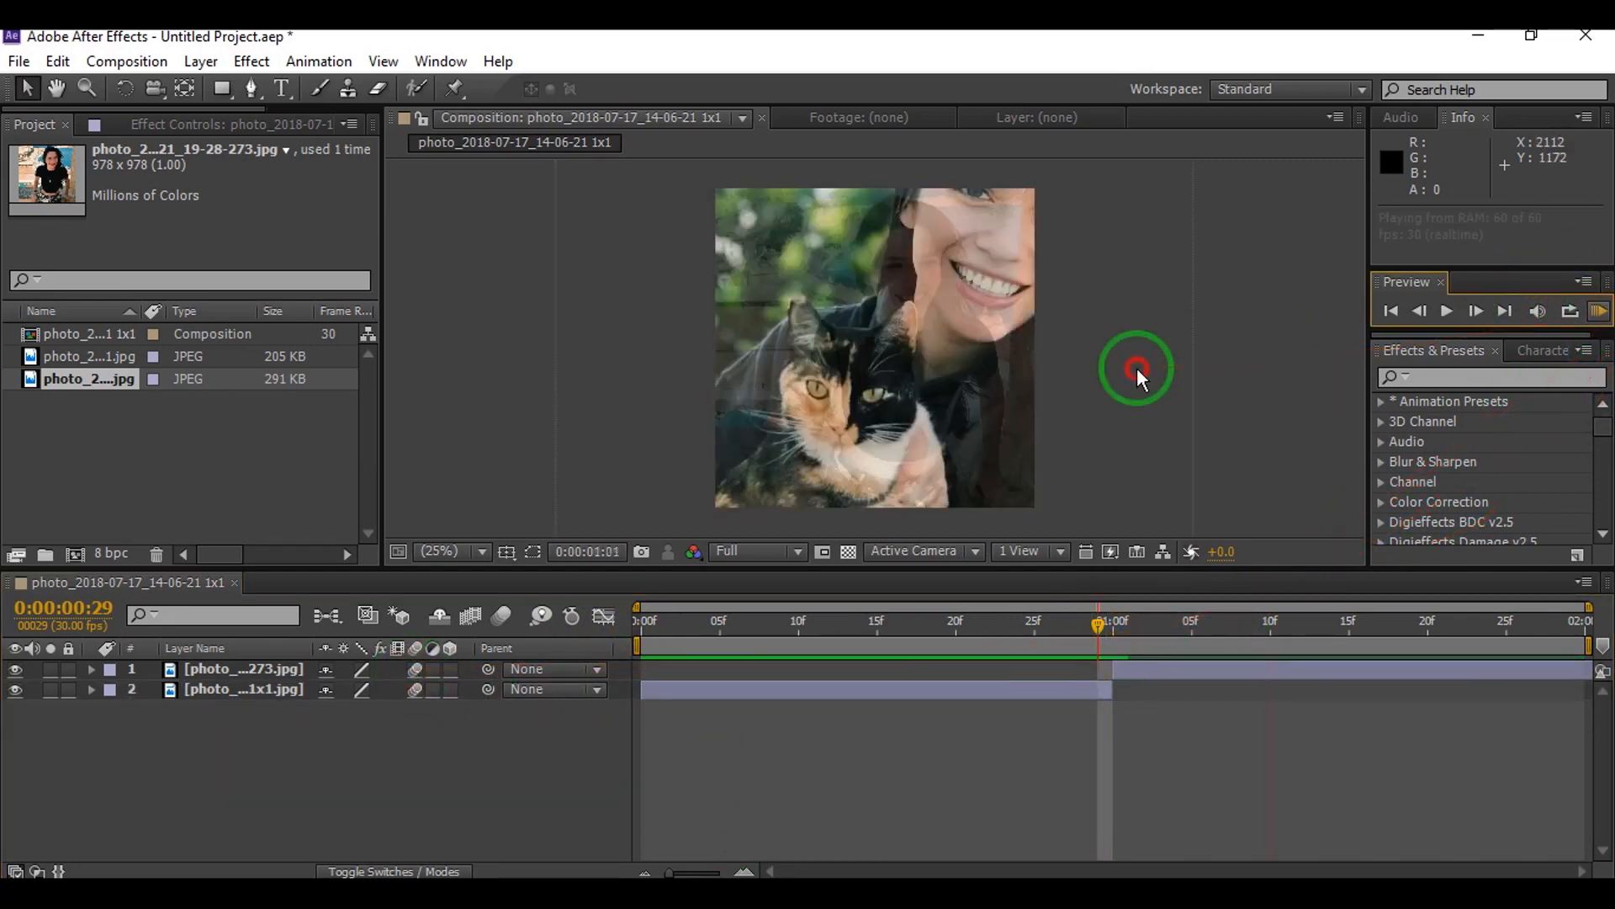
Add a scale keyframe to the top photo layer and place it at 0:00:02:00.
{"action": "left_click", "coordinate": [1113, 627]}
{"action": "left_click", "coordinate": [1154, 669]}
{"action": "key", "text": "s"}
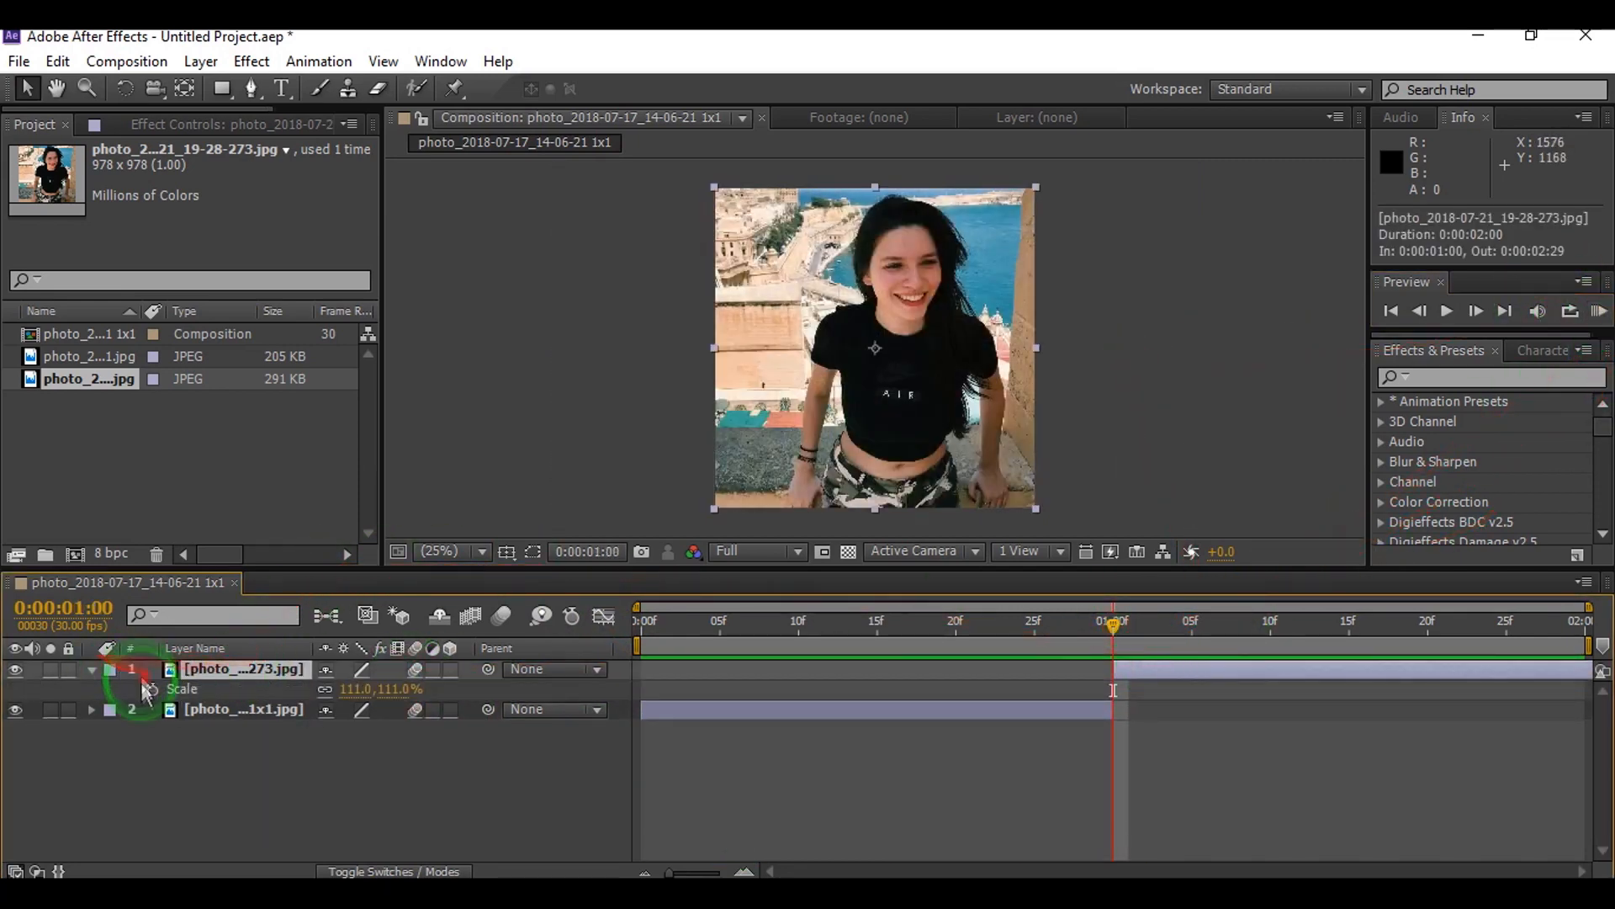
{"action": "left_click_drag", "start_coordinate": [1113, 690], "coordinate": [1447, 725]}
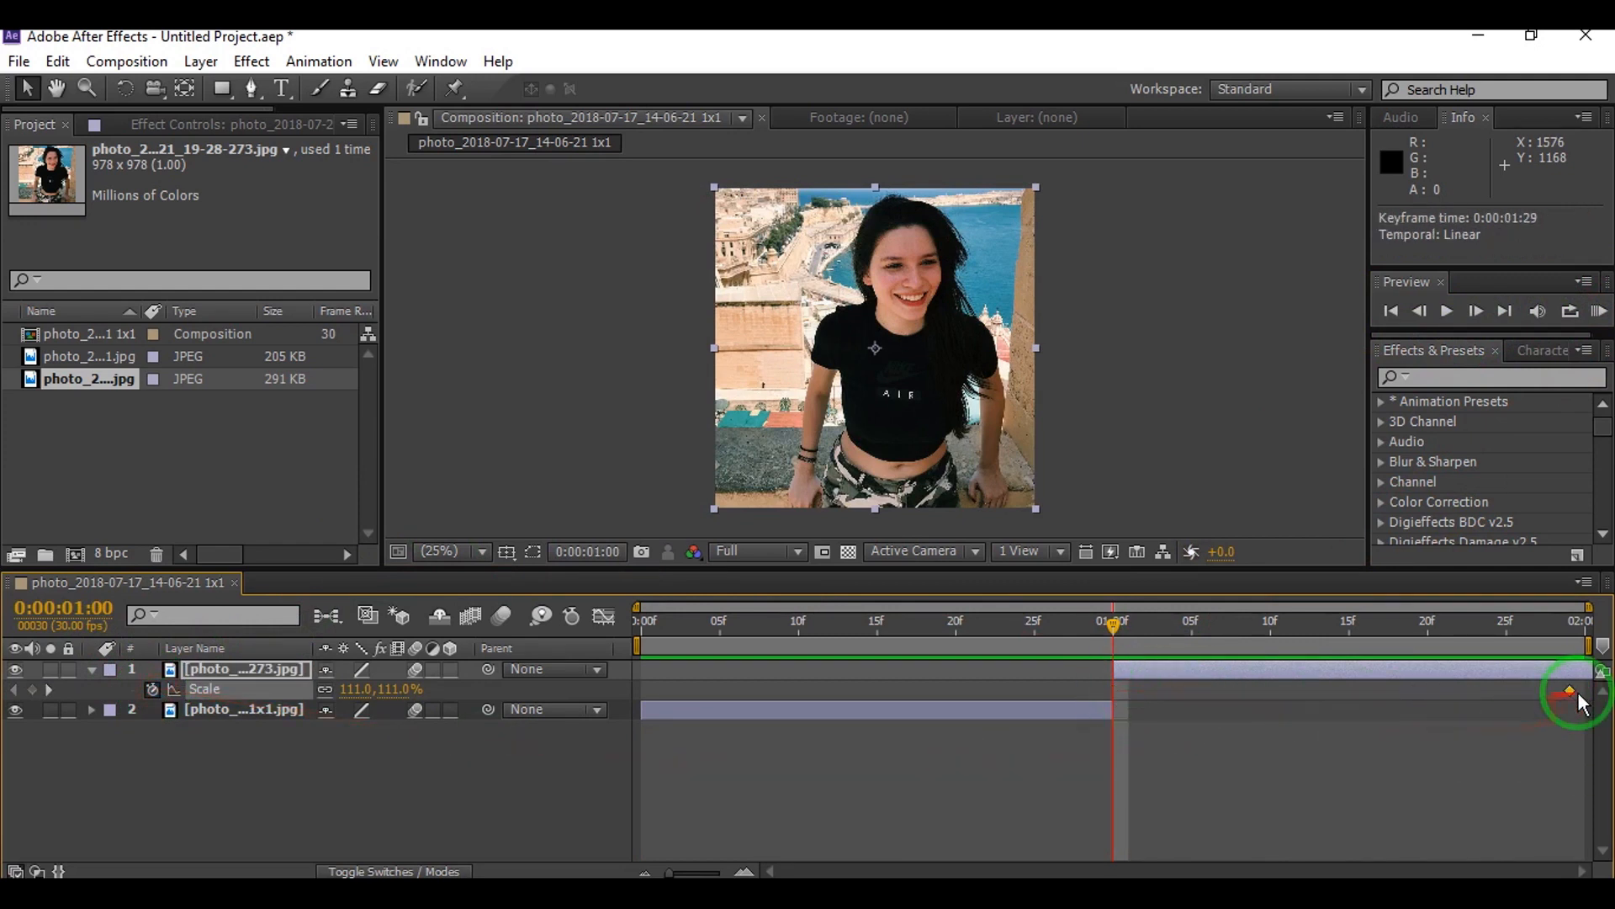
{"action": "left_click_drag", "start_coordinate": [1578, 697], "coordinate": [1584, 697]}
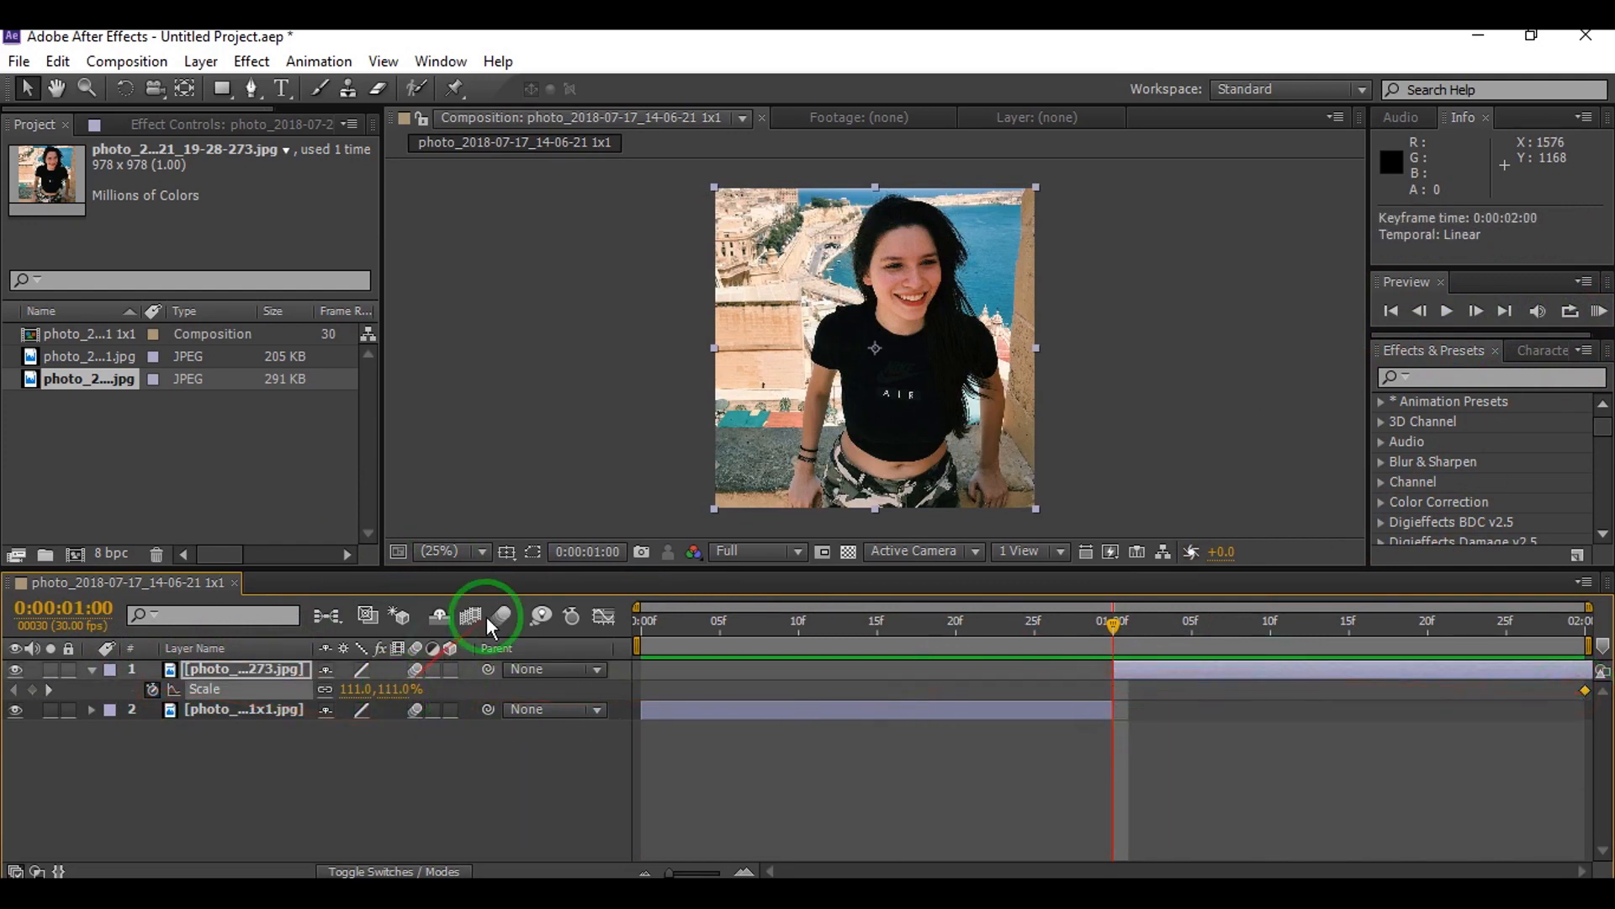
Turn on motion blur for the composition and set the top layer's scale to 50% at 0:00:01:00.
{"action": "left_click_drag", "start_coordinate": [392, 688], "coordinate": [393, 693]}
{"action": "left_click", "coordinate": [393, 693]}
{"action": "type", "text": "50"}
{"action": "key", "text": "Return"}
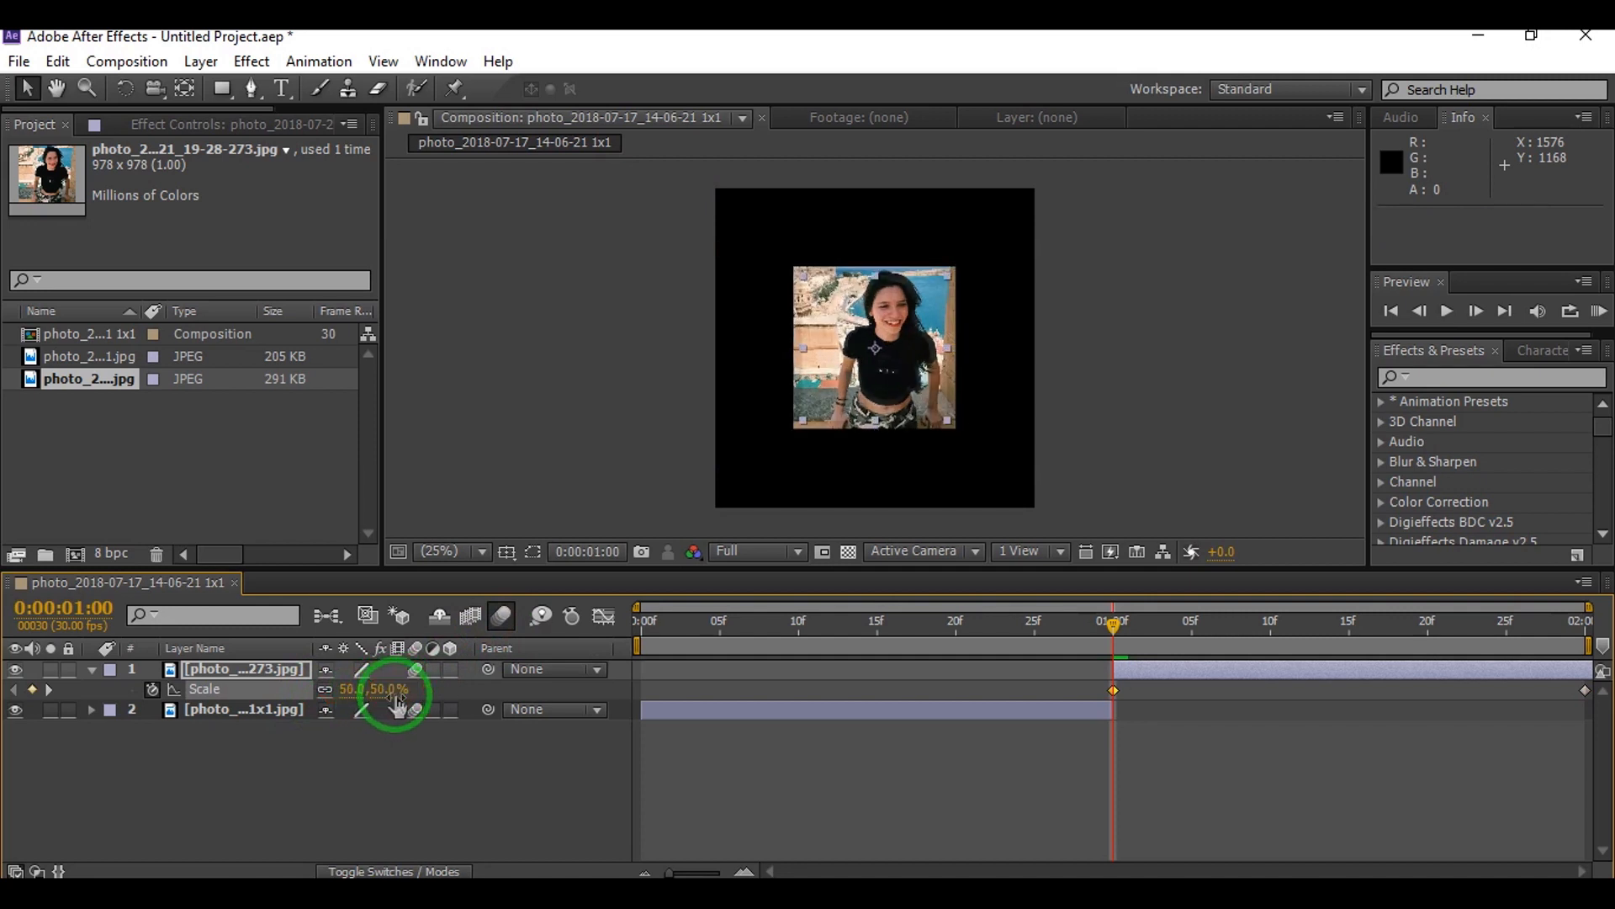
Apply Motion Tile to the top layer with output width and height of 500 and mirrored edges.
{"action": "left_click", "coordinate": [1480, 377]}
{"action": "type", "text": "mot"}
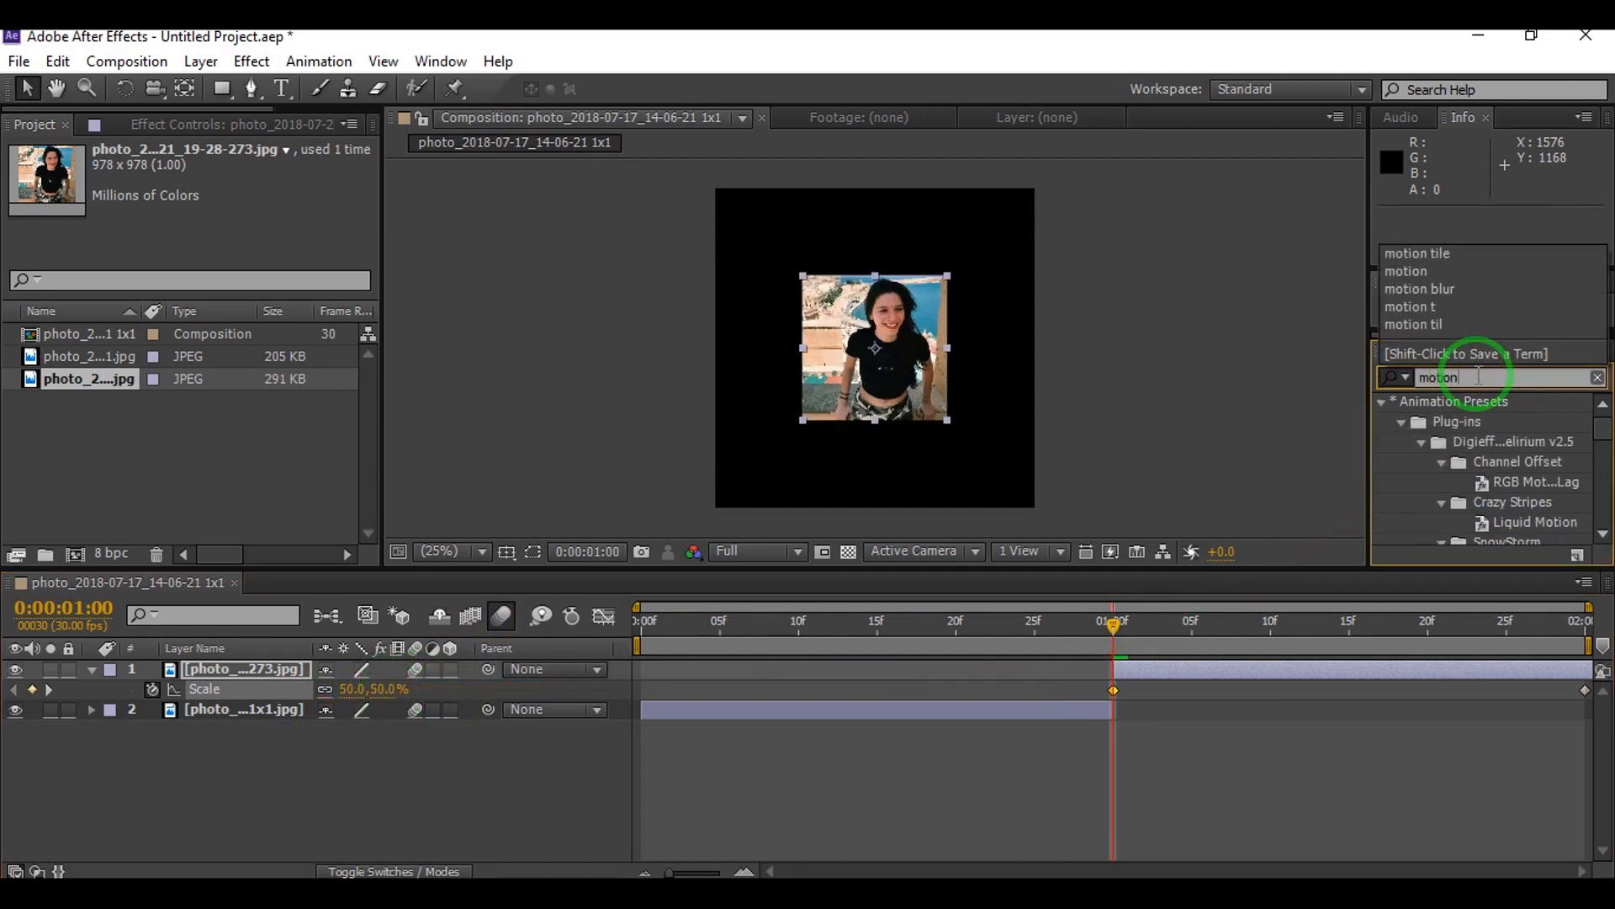
{"action": "type", "text": "ion"}
{"action": "left_click", "coordinate": [1472, 255]}
{"action": "left_click_drag", "start_coordinate": [1467, 420], "coordinate": [1148, 671]}
{"action": "left_click_drag", "start_coordinate": [227, 250], "coordinate": [289, 267]}
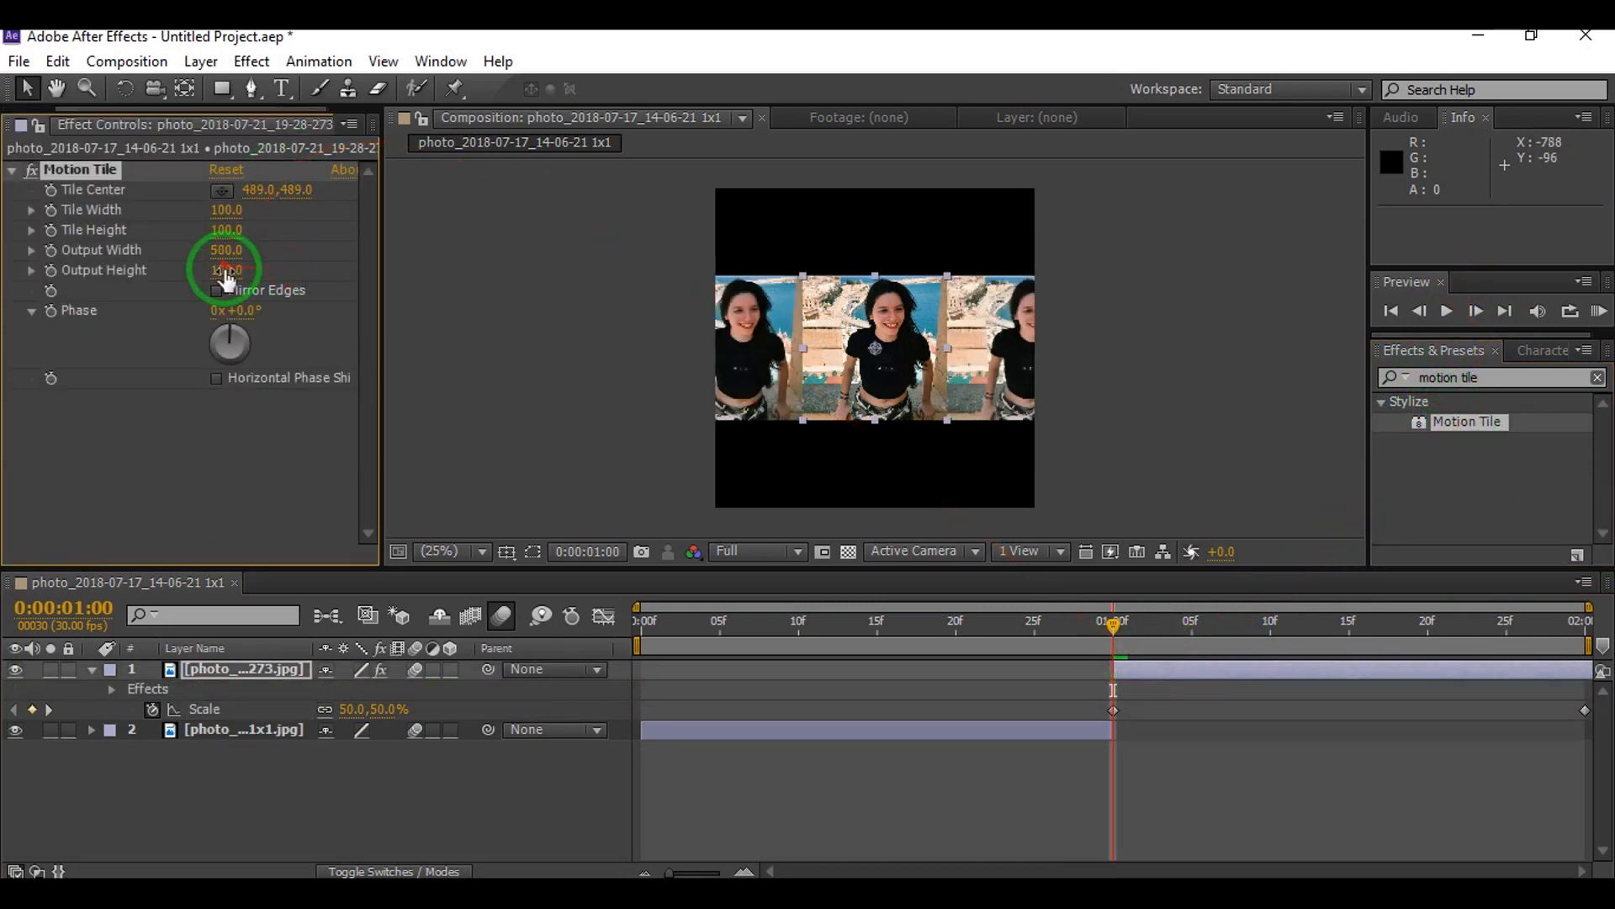
{"action": "left_click", "coordinate": [285, 286]}
Apply Easy Ease to both scale keyframes of the top layer.
{"action": "left_click", "coordinate": [1218, 685]}
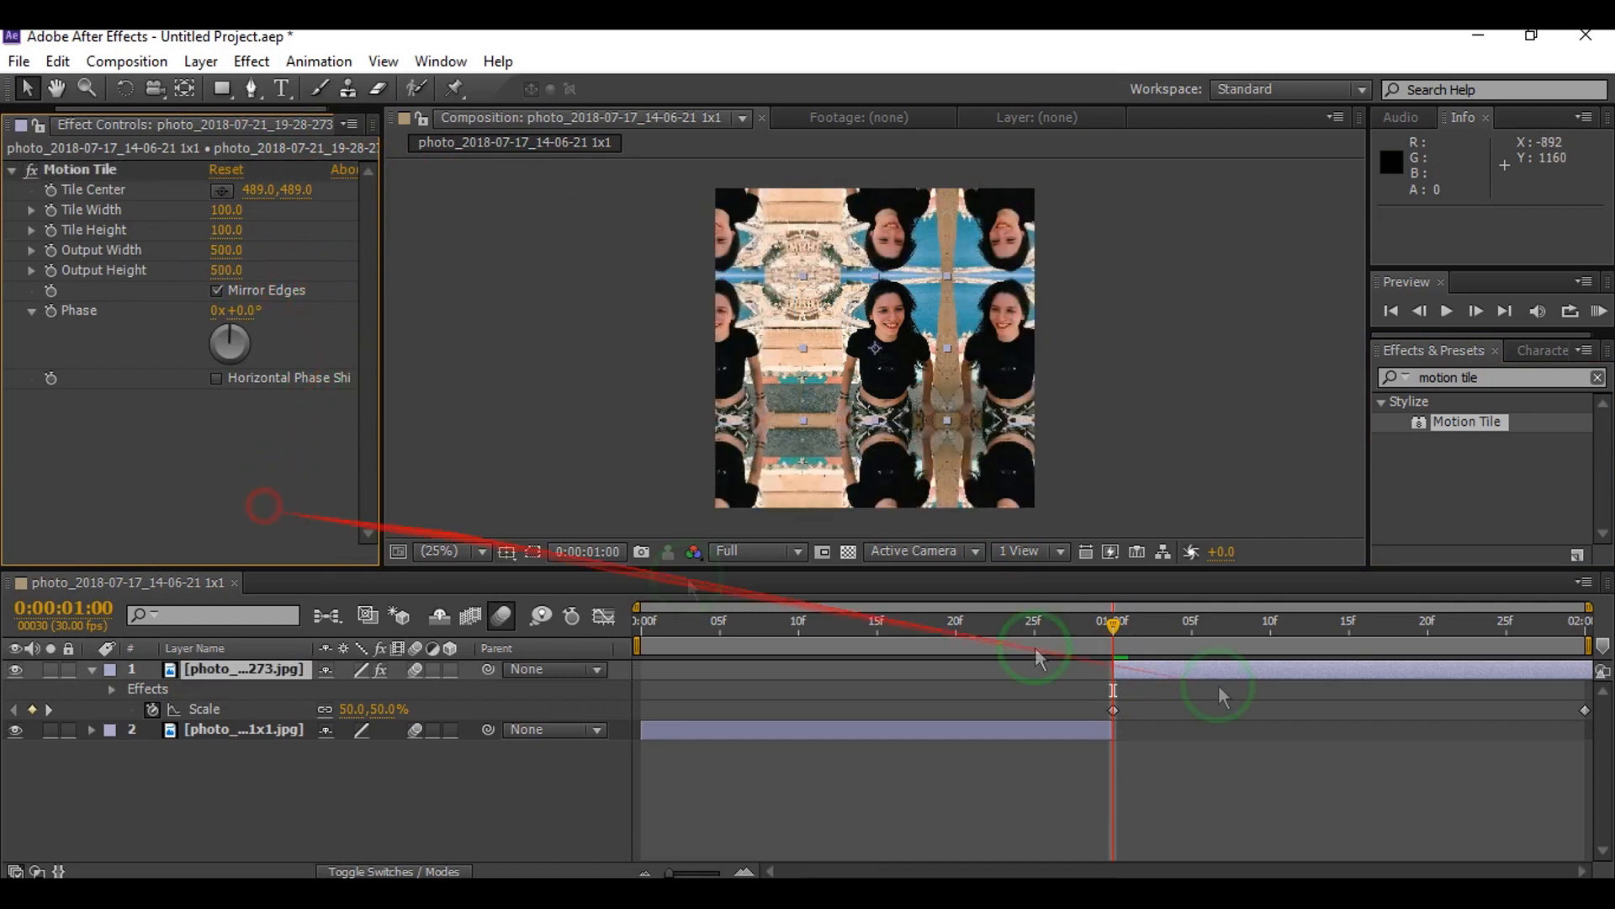
{"action": "left_click", "coordinate": [1090, 713]}
{"action": "left_click", "coordinate": [603, 615]}
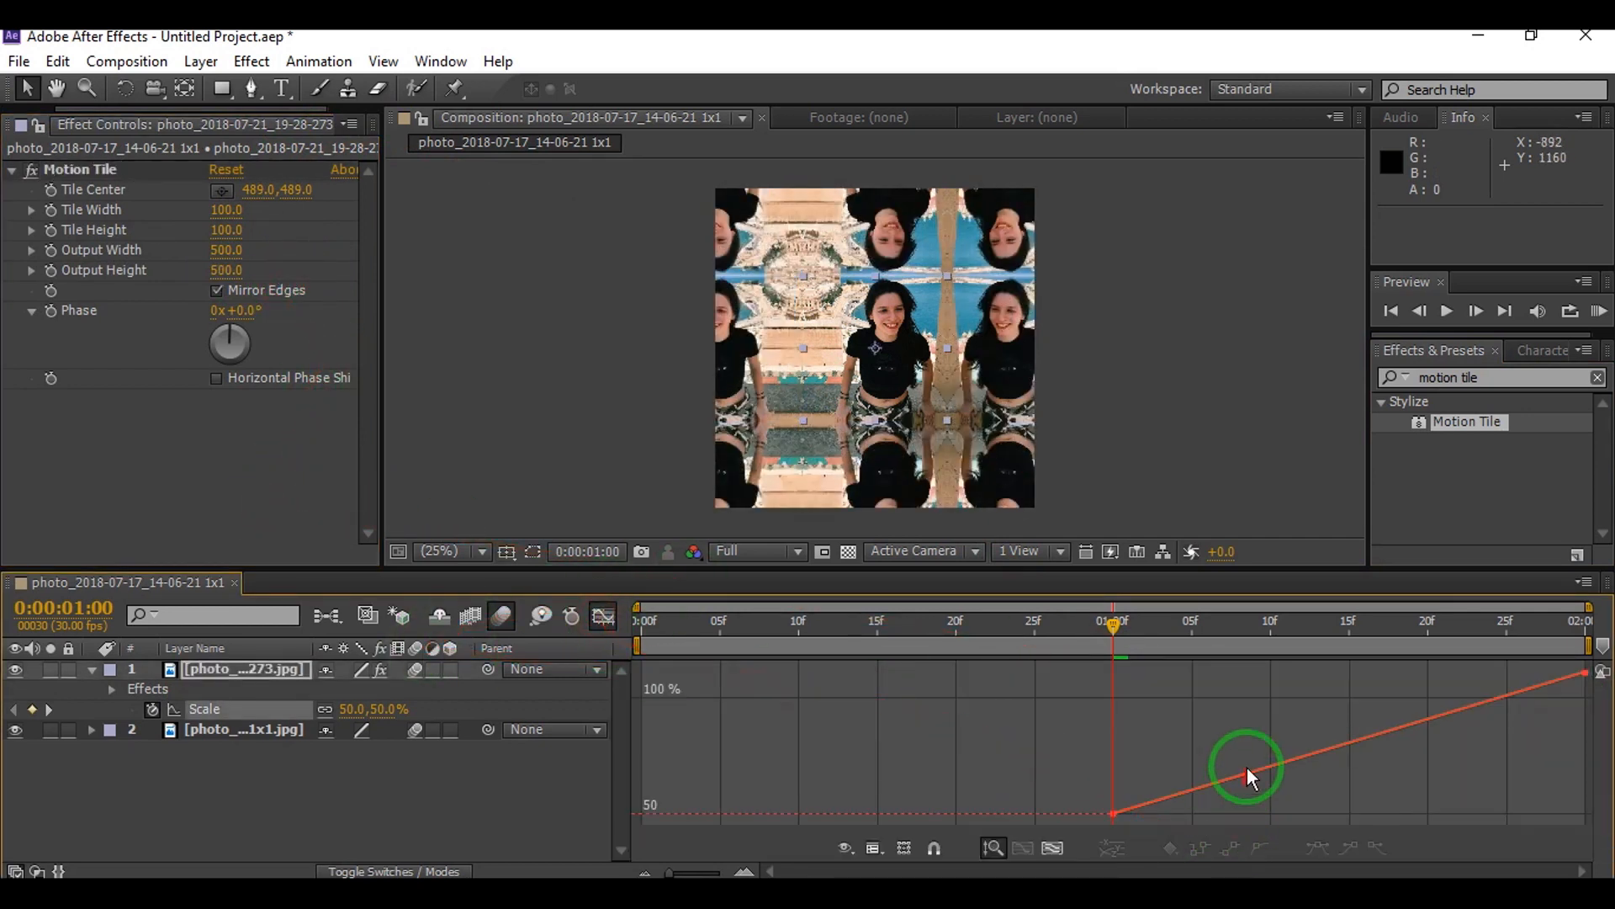
{"action": "left_click", "coordinate": [603, 615]}
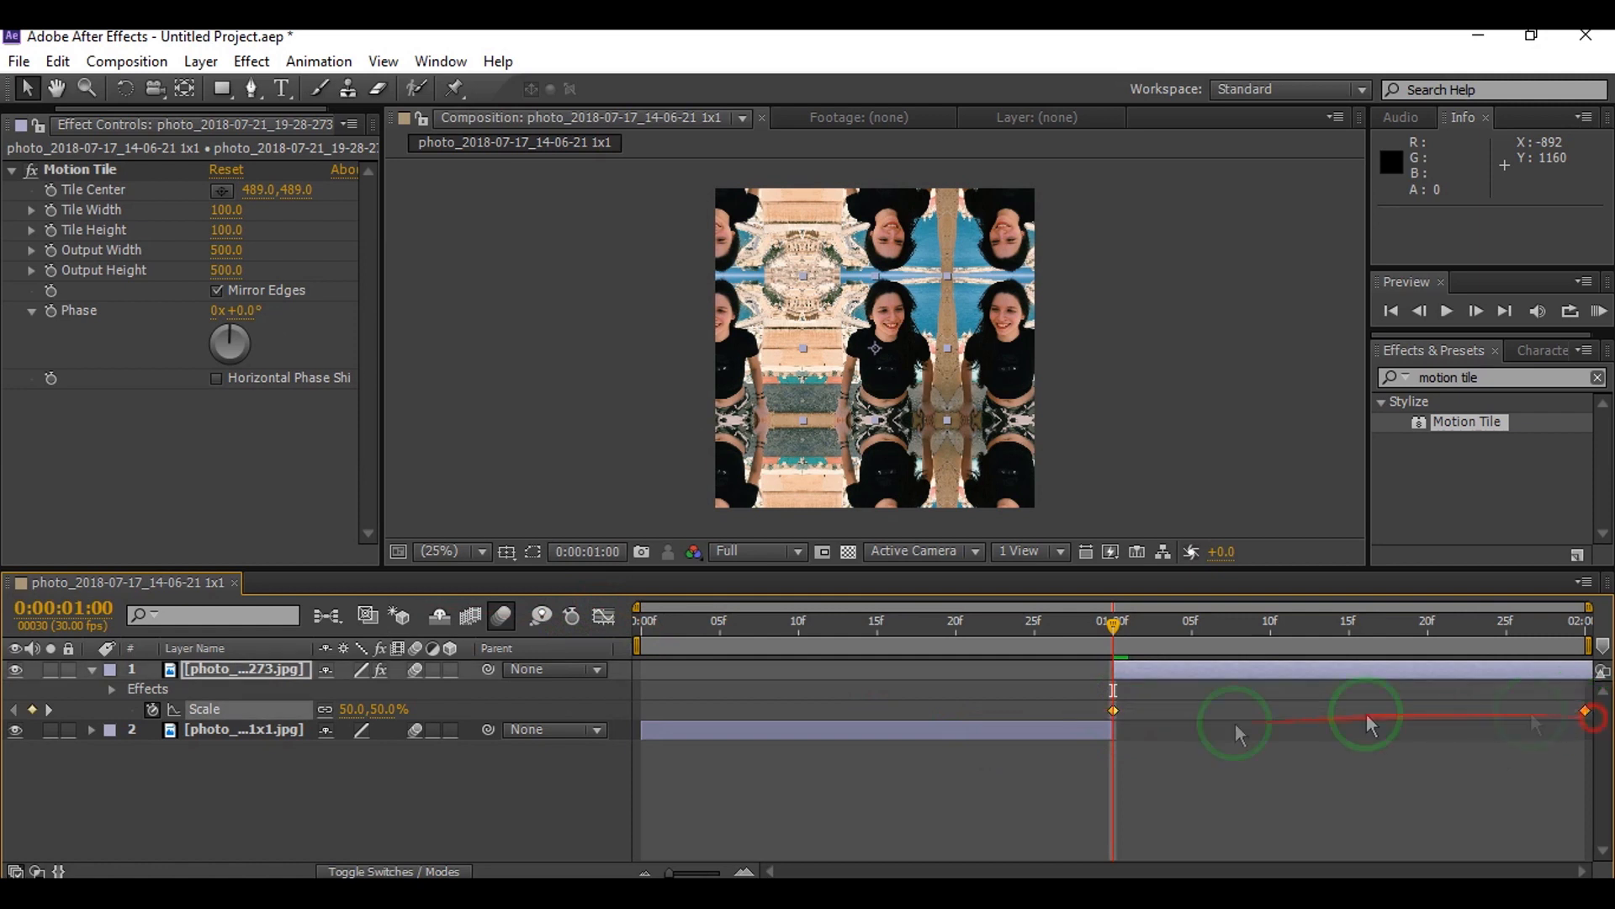
{"action": "right_click", "coordinate": [1114, 710]}
{"action": "mouse_move", "coordinate": [1153, 694]}
{"action": "left_click", "coordinate": [934, 736]}
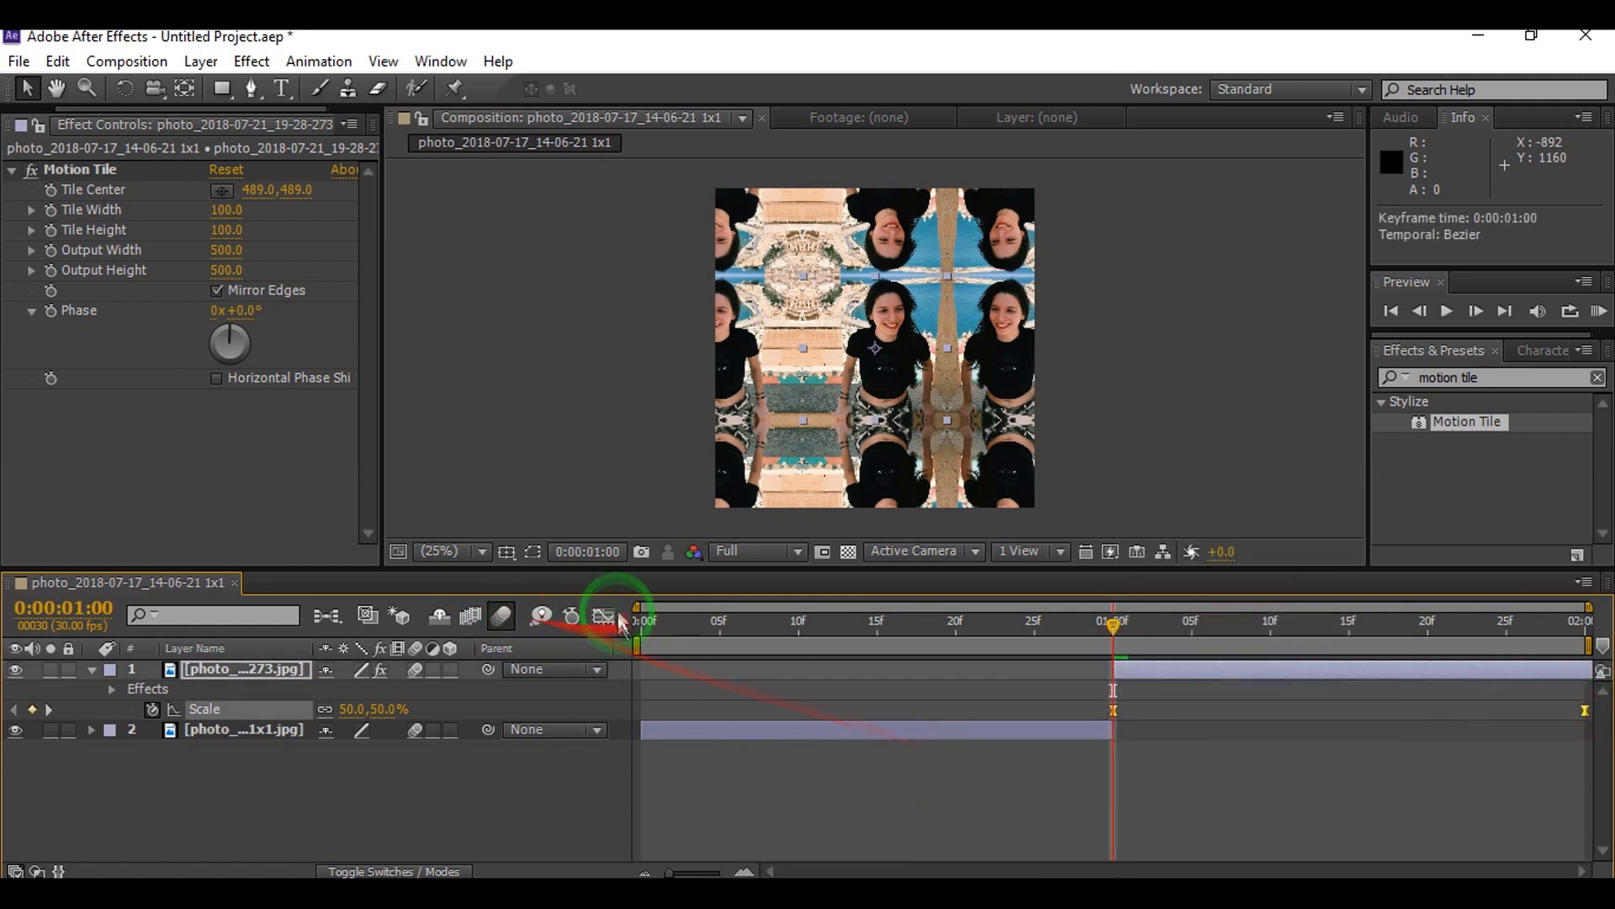
Reshape the top layer's scale curve so it rises steeply at the start and levels off gradually.
{"action": "left_click", "coordinate": [603, 615]}
{"action": "left_click", "coordinate": [1270, 778]}
{"action": "left_click_drag", "start_coordinate": [1269, 811], "coordinate": [1060, 696]}
{"action": "left_click_drag", "start_coordinate": [1396, 682], "coordinate": [1154, 711]}
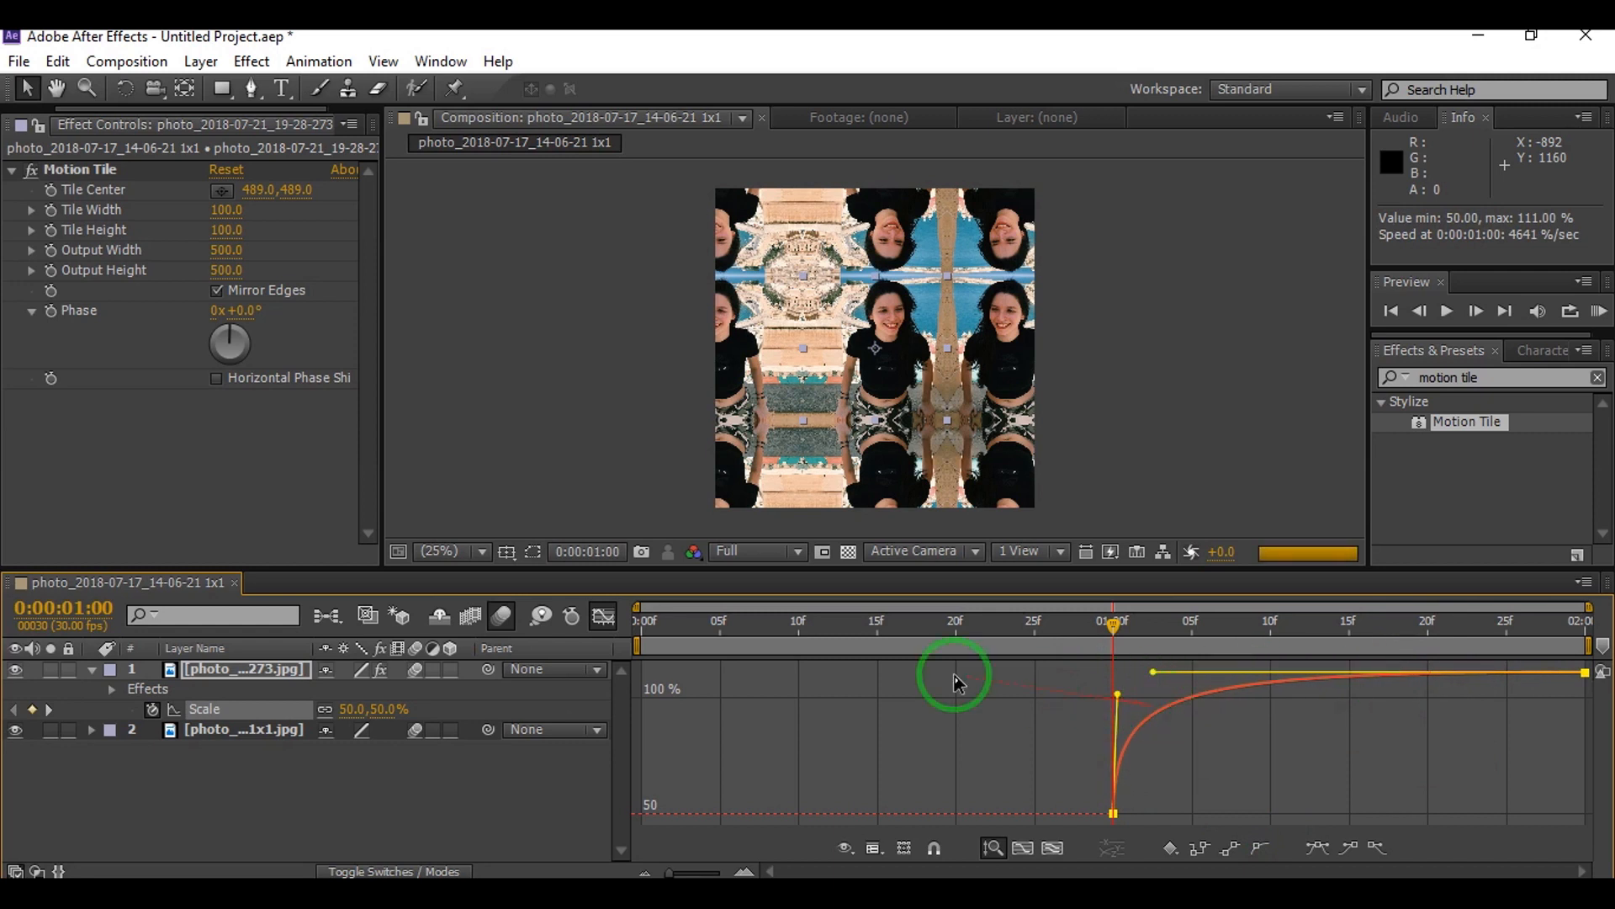
{"action": "left_click", "coordinate": [603, 617]}
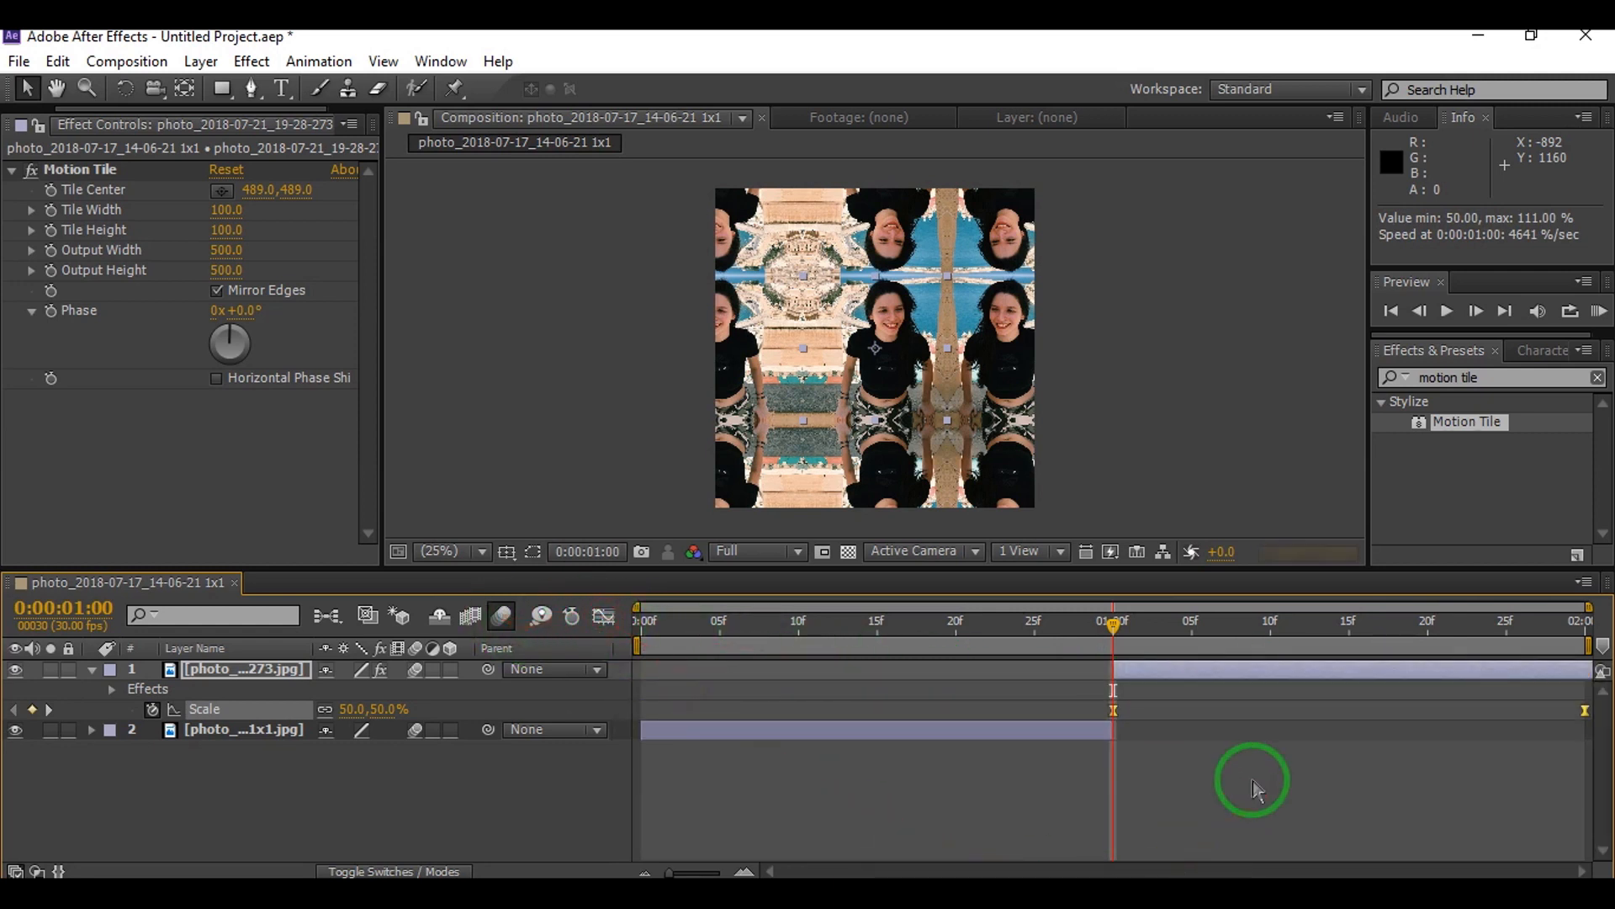
Preview the zoom transition between the two photos.
{"action": "left_click", "coordinate": [1253, 788]}
{"action": "left_click", "coordinate": [1598, 312]}
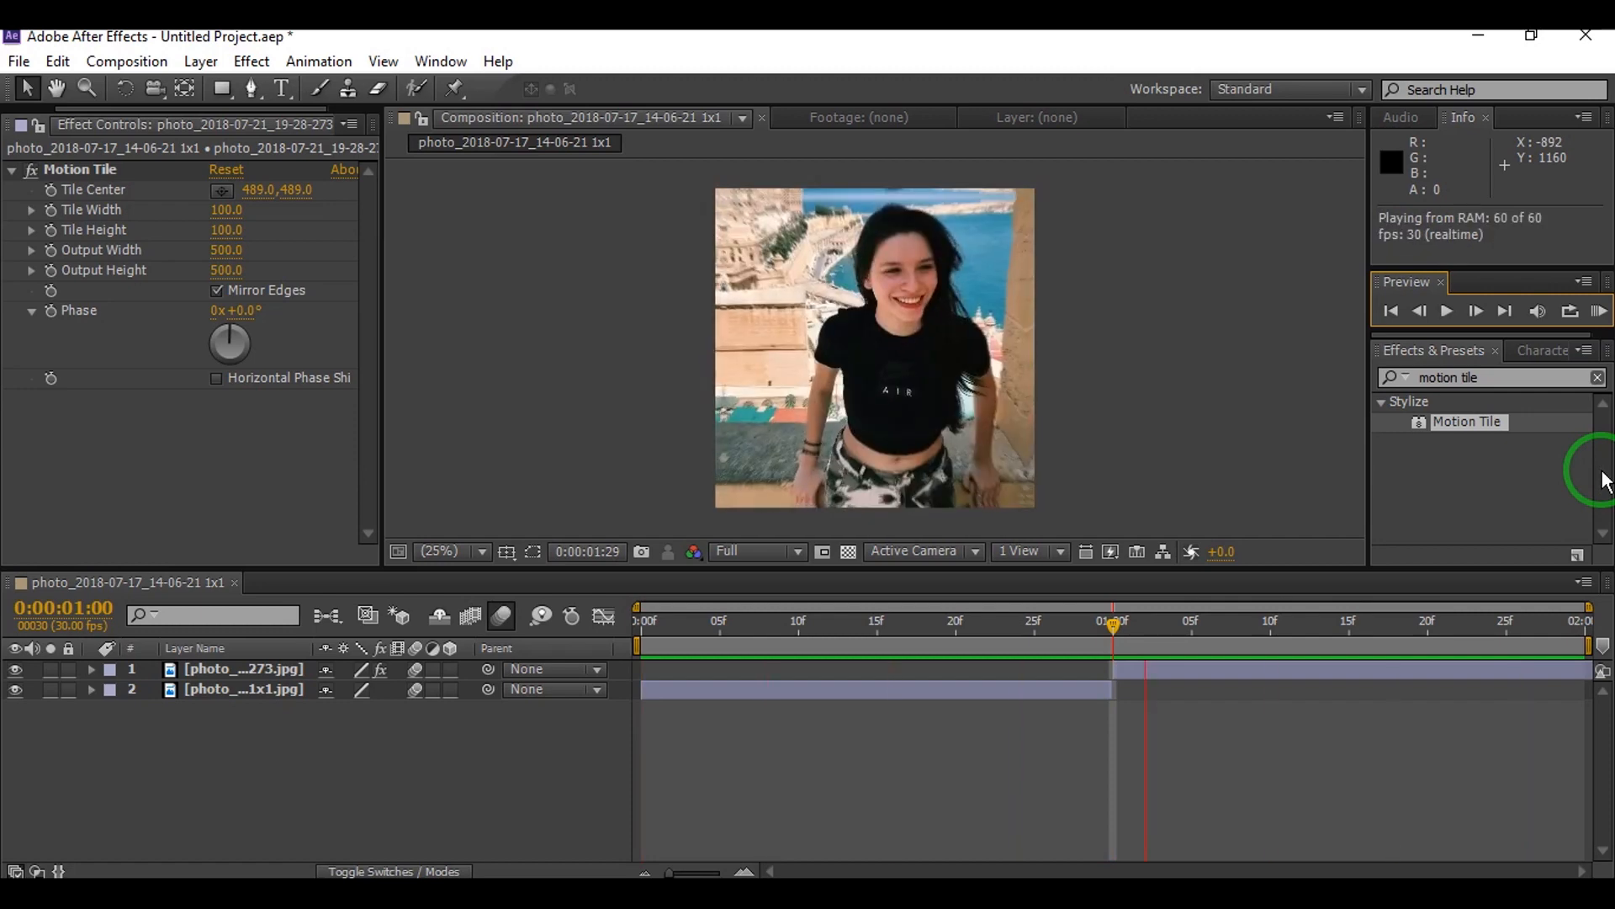
{"action": "left_click", "coordinate": [1148, 491]}
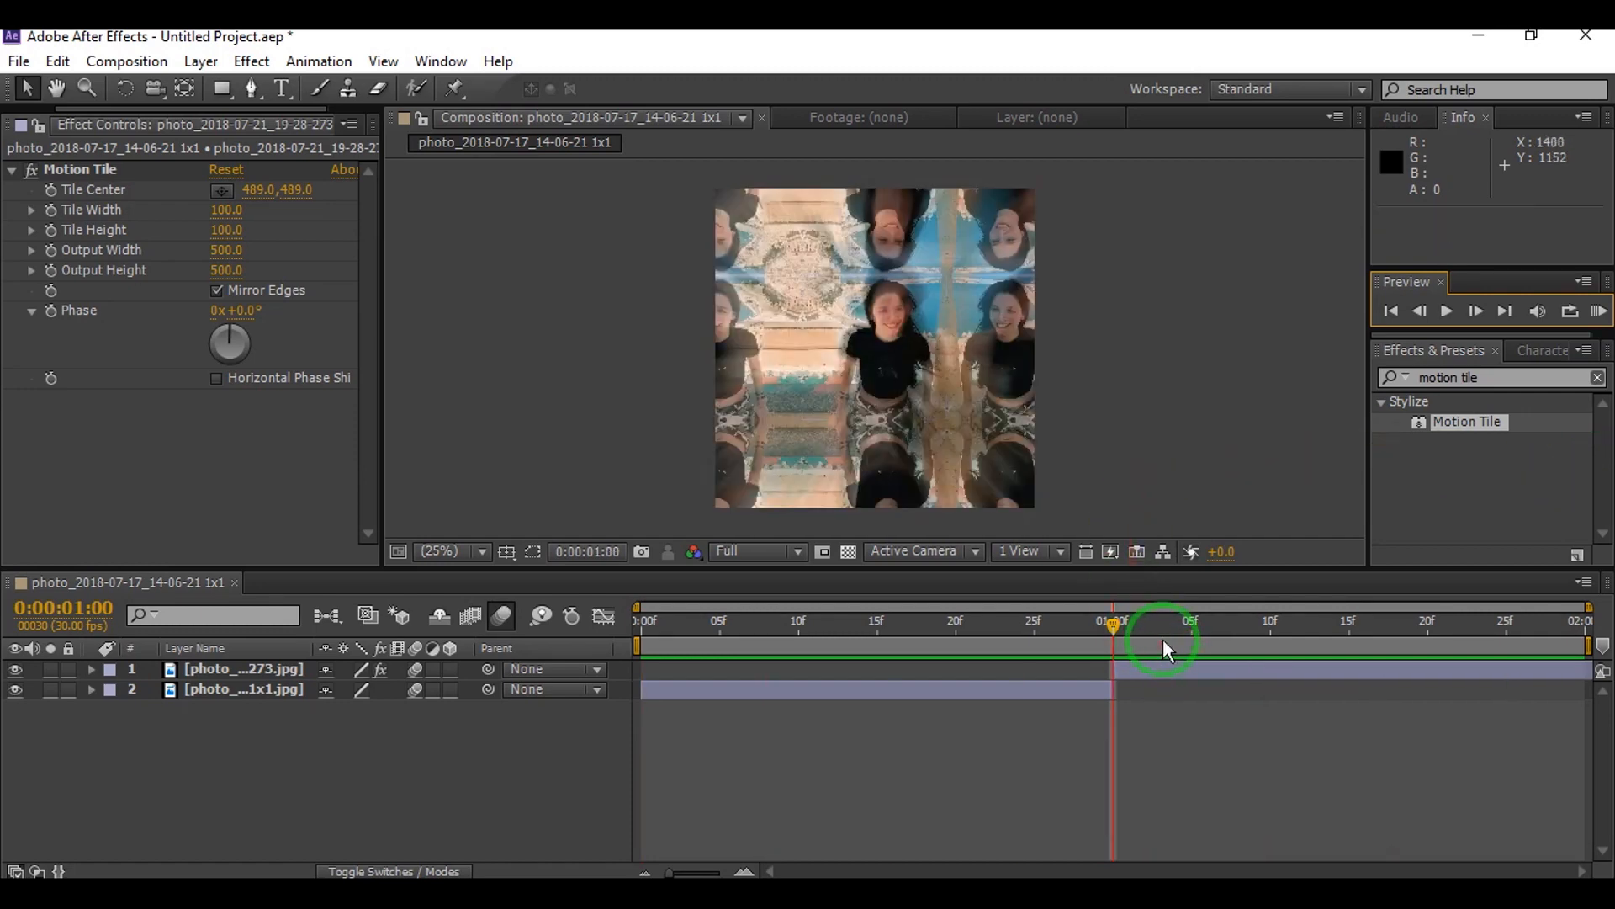
Set the top layer's scale to 70% at the 0:00:01:00 keyframe.
{"action": "left_click", "coordinate": [1191, 641]}
{"action": "left_click", "coordinate": [1117, 628]}
{"action": "left_click", "coordinate": [1168, 668]}
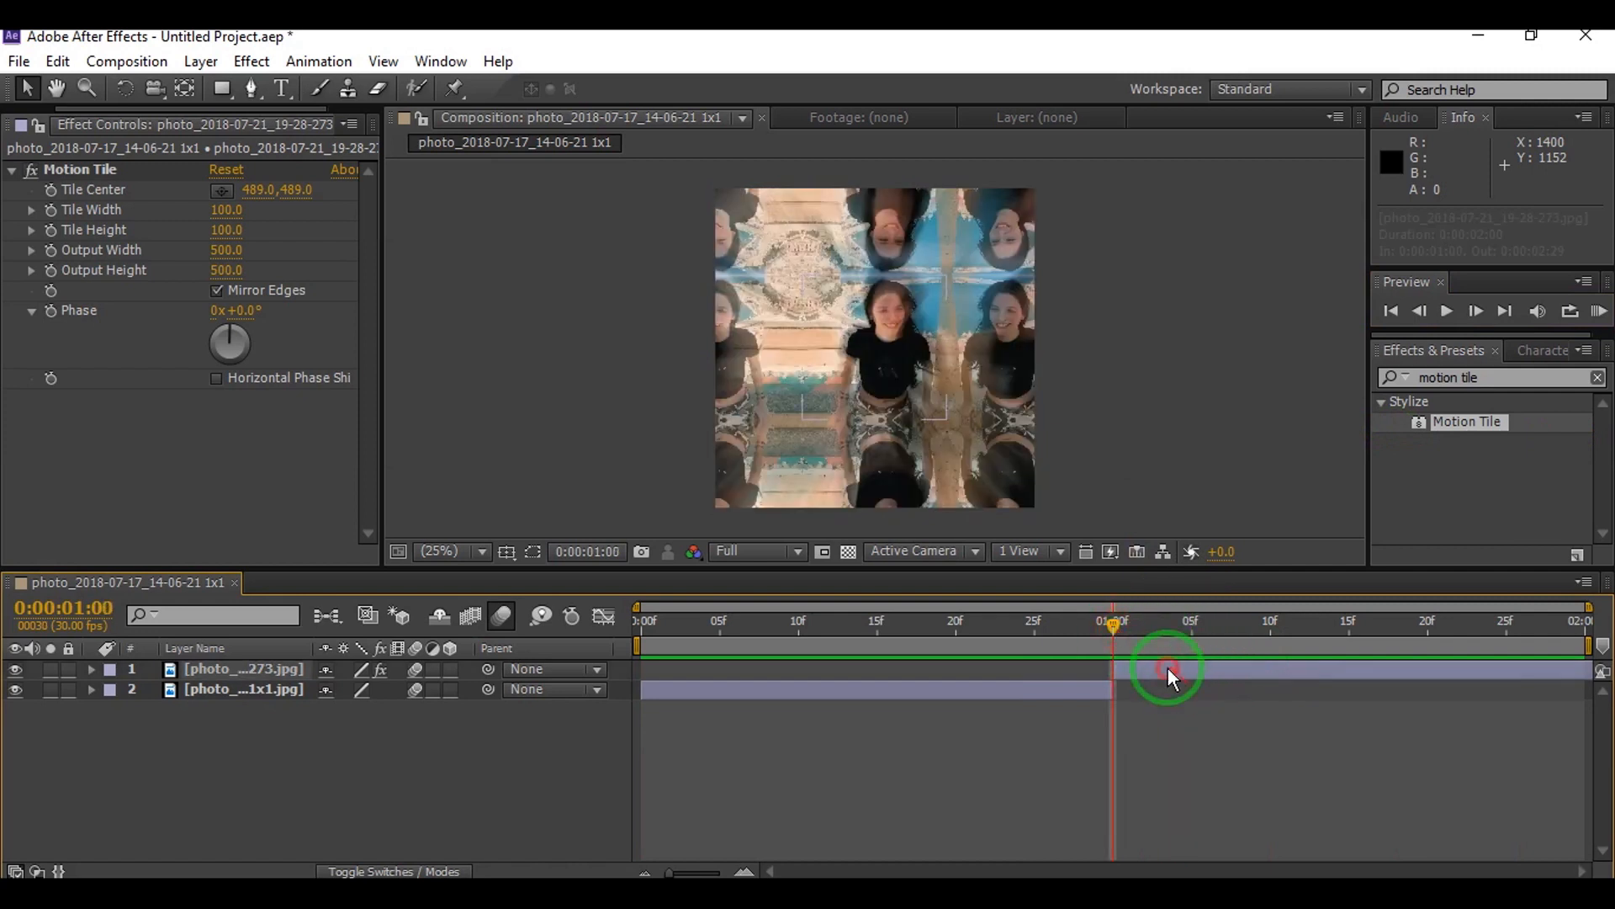
{"action": "key", "text": "s"}
{"action": "left_click", "coordinate": [380, 692]}
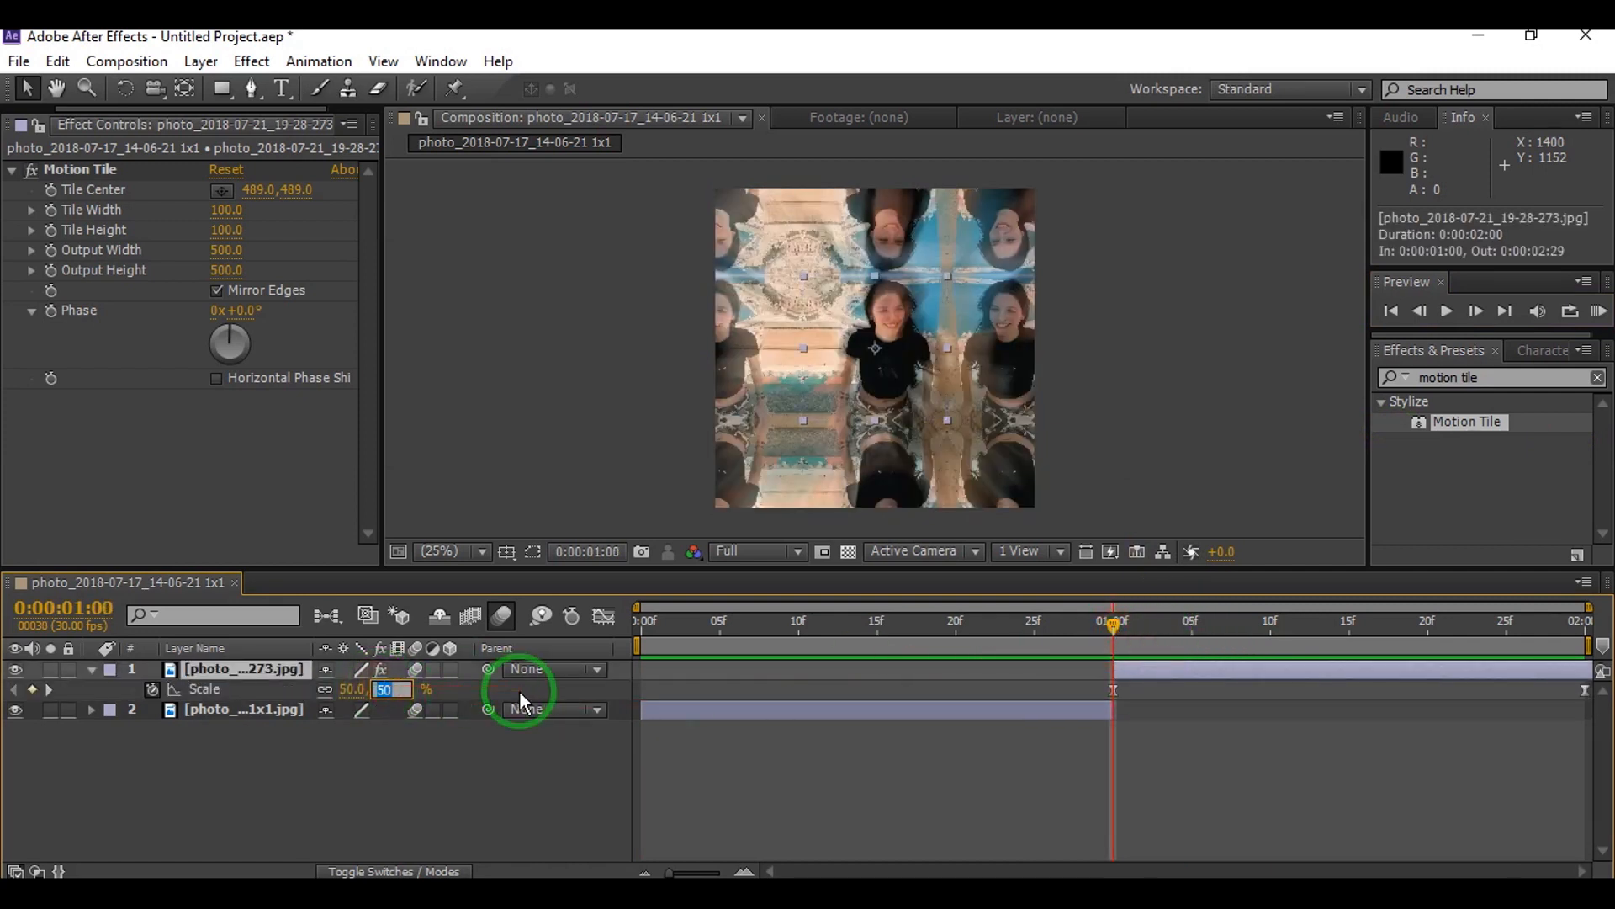
{"action": "type", "text": "70"}
{"action": "key", "text": "Return"}
Readjust the top layer's scale curve to remove the overshoot, keeping a steep start and smooth leveling.
{"action": "left_click", "coordinate": [603, 615]}
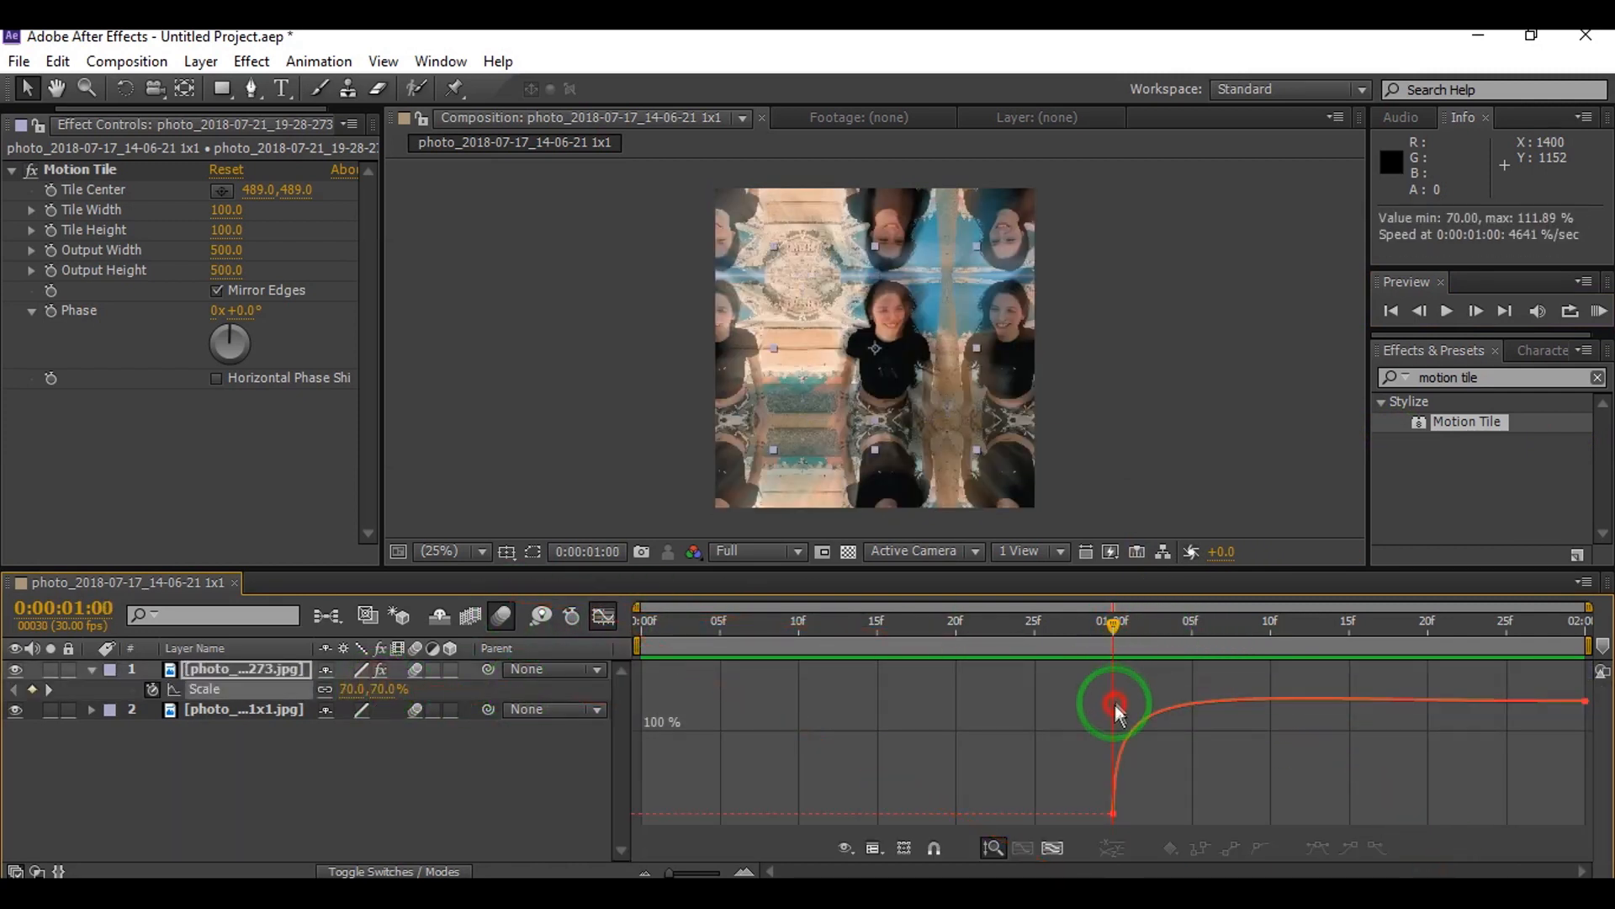
{"action": "left_click", "coordinate": [1127, 721]}
{"action": "left_click_drag", "start_coordinate": [1115, 688], "coordinate": [1039, 723]}
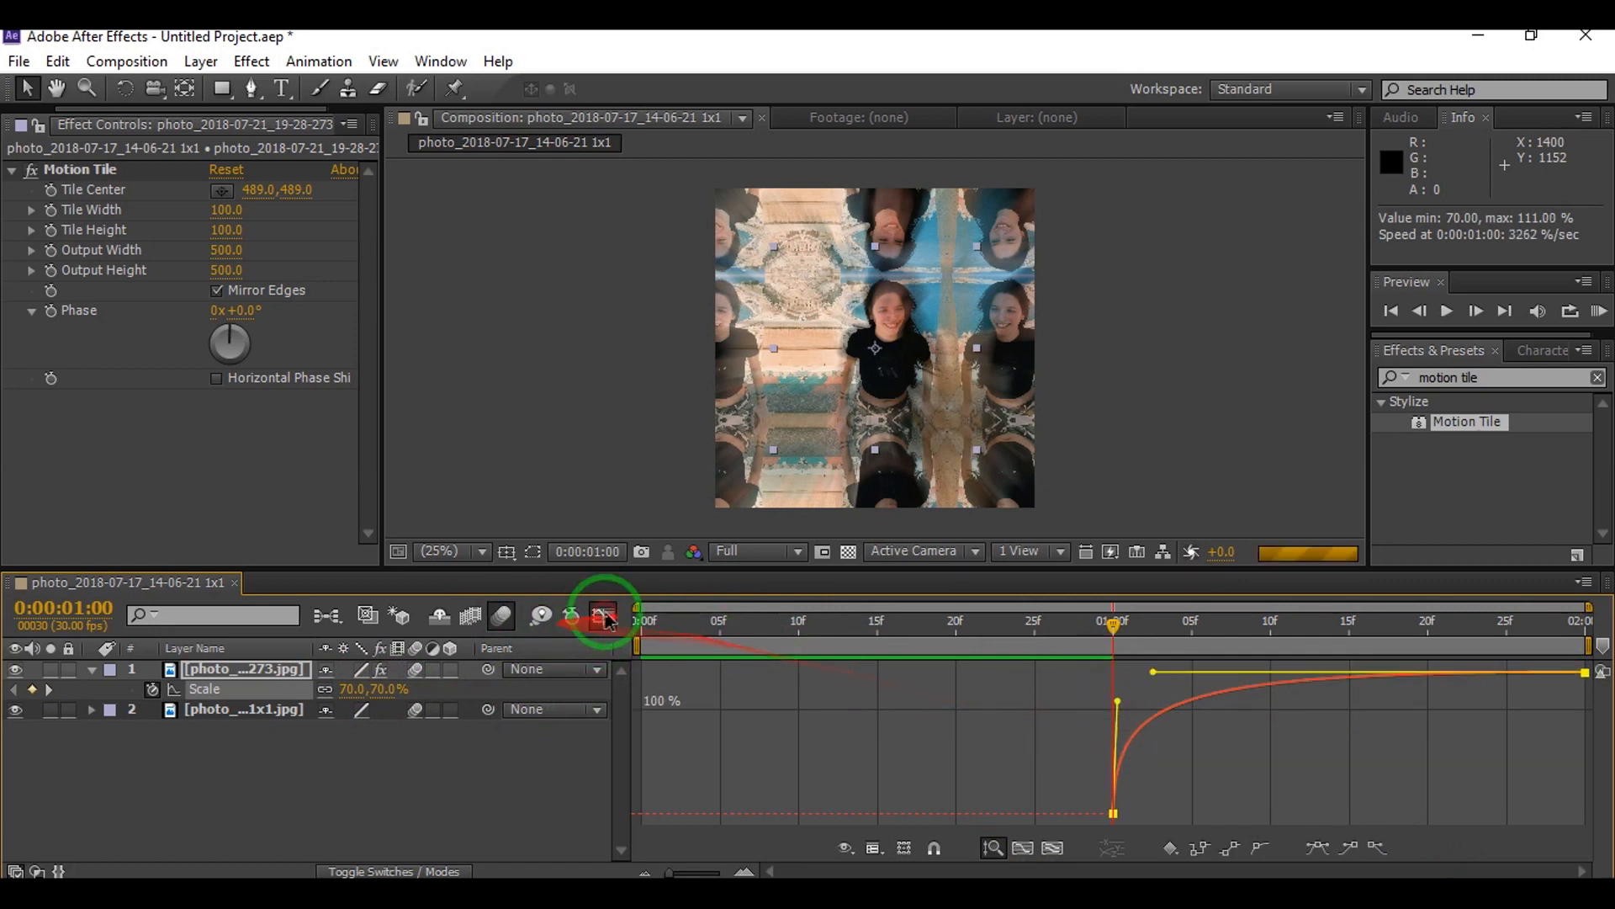
{"action": "left_click", "coordinate": [606, 619]}
Preview the transition with the revised scale curve.
{"action": "left_click", "coordinate": [1352, 830]}
{"action": "left_click", "coordinate": [1598, 310]}
{"action": "left_click", "coordinate": [1562, 496]}
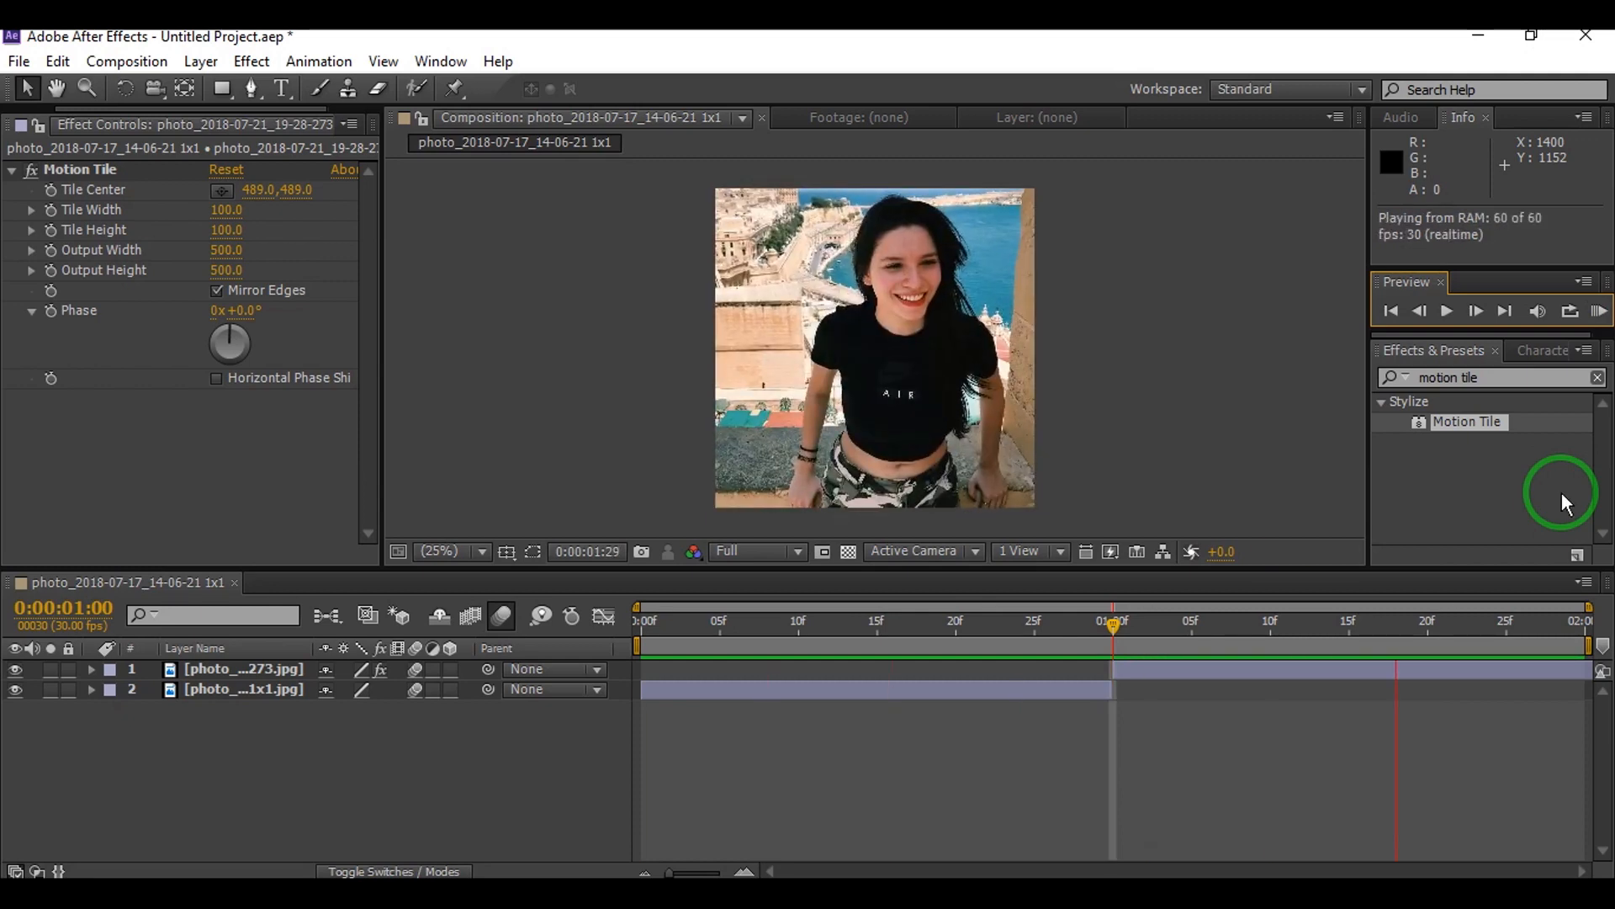
Move the lower layer's last scale keyframe to 0:00:01:00, in line with the top layer's first keyframe.
{"action": "left_click", "coordinate": [1250, 683]}
{"action": "key", "text": "s"}
{"action": "left_click", "coordinate": [1119, 673]}
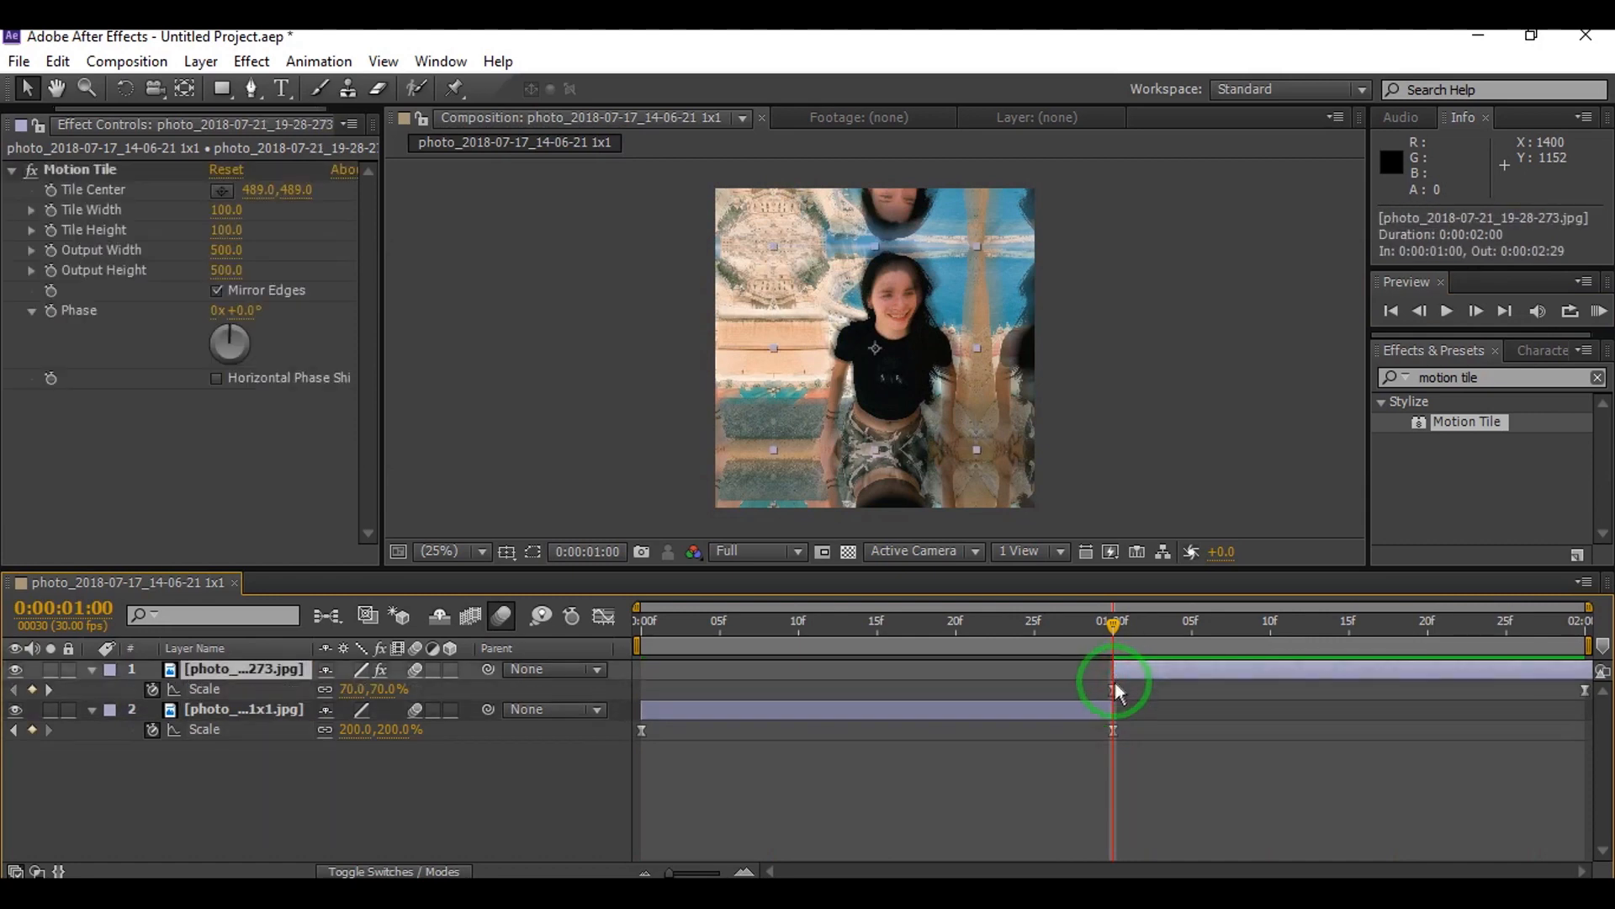
{"action": "key", "text": "s"}
{"action": "key", "text": "s"}
Play back the transition and scrub across the cut at 0:00:01:00.
{"action": "left_click", "coordinate": [1599, 312]}
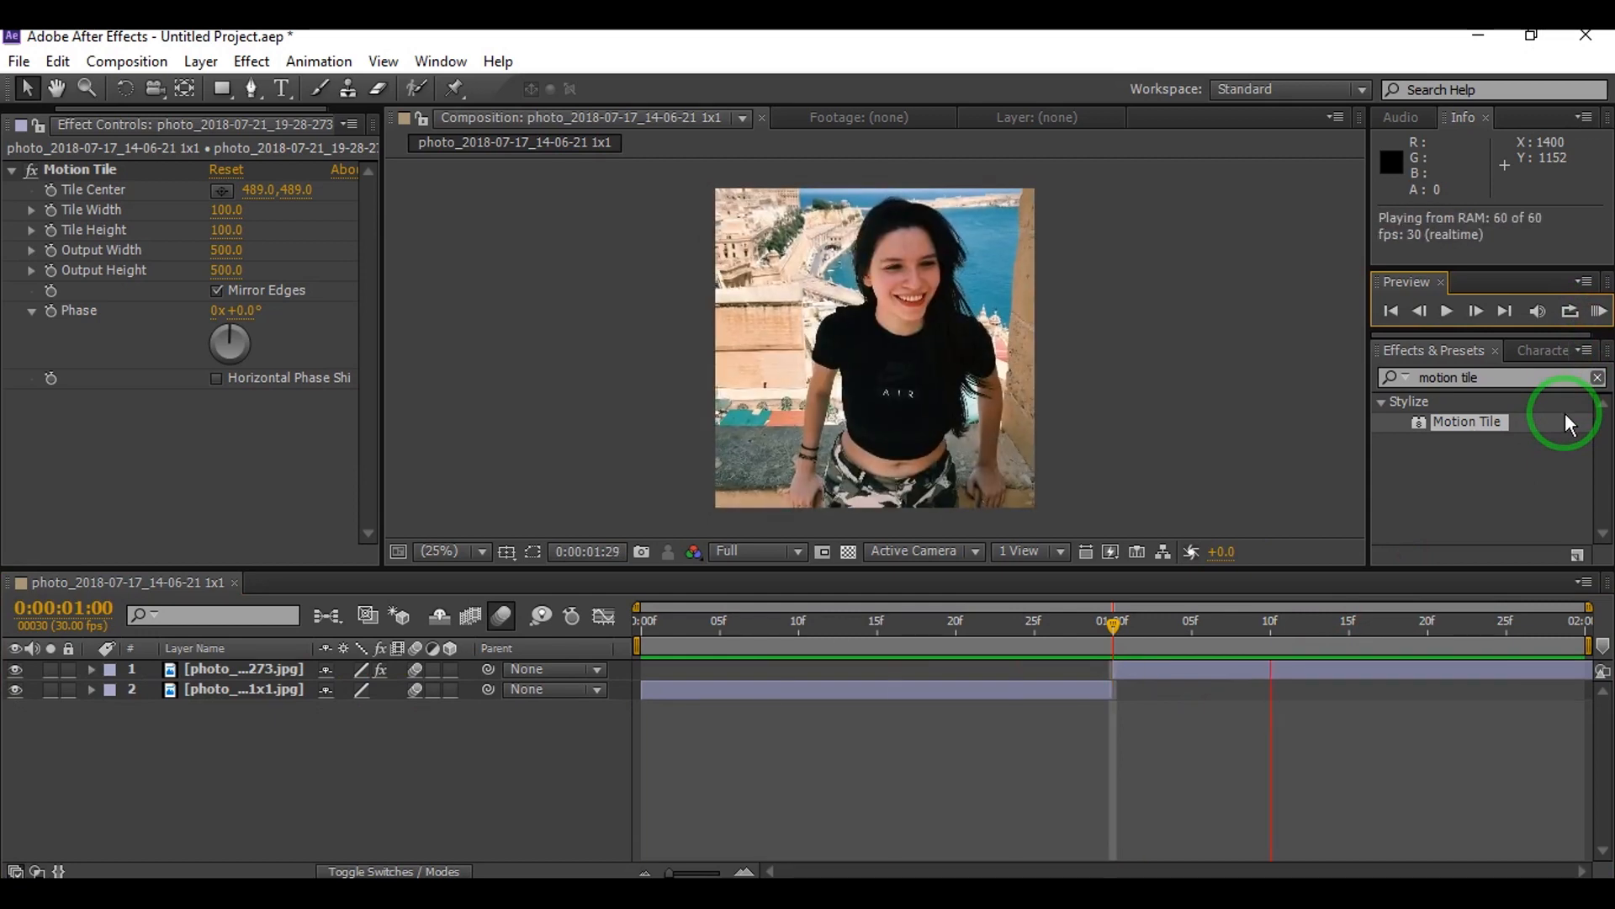
{"action": "left_click", "coordinate": [1297, 666]}
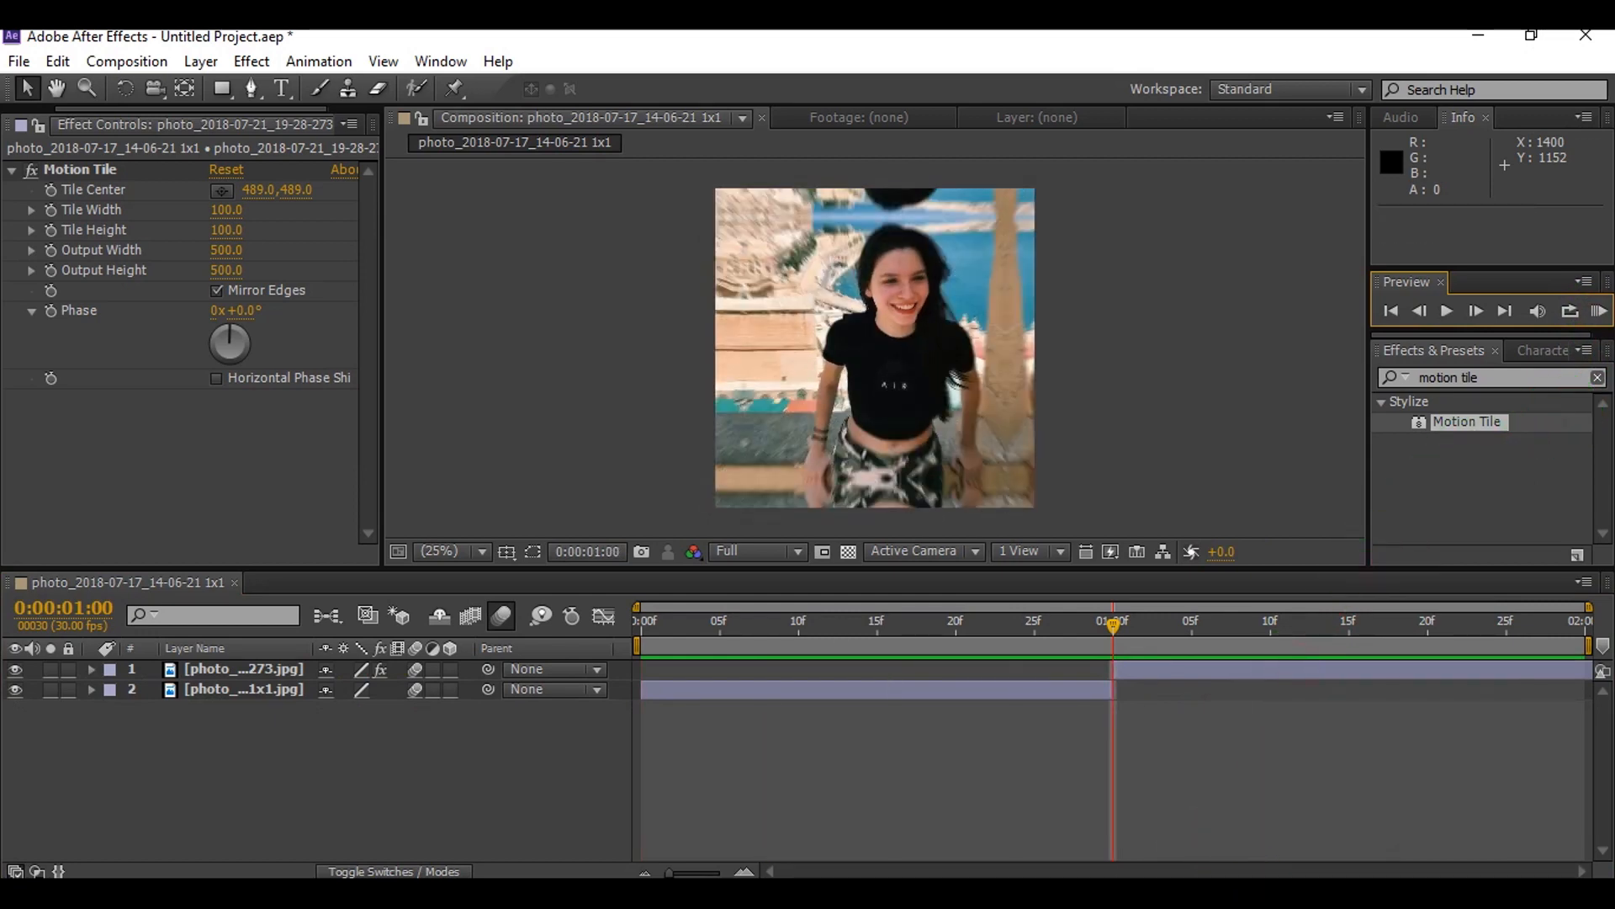
{"action": "mouse_move", "coordinate": [1102, 626]}
{"action": "left_mouse_down"}
{"action": "mouse_move", "coordinate": [956, 631]}
{"action": "mouse_move", "coordinate": [1116, 633]}
{"action": "left_mouse_up"}
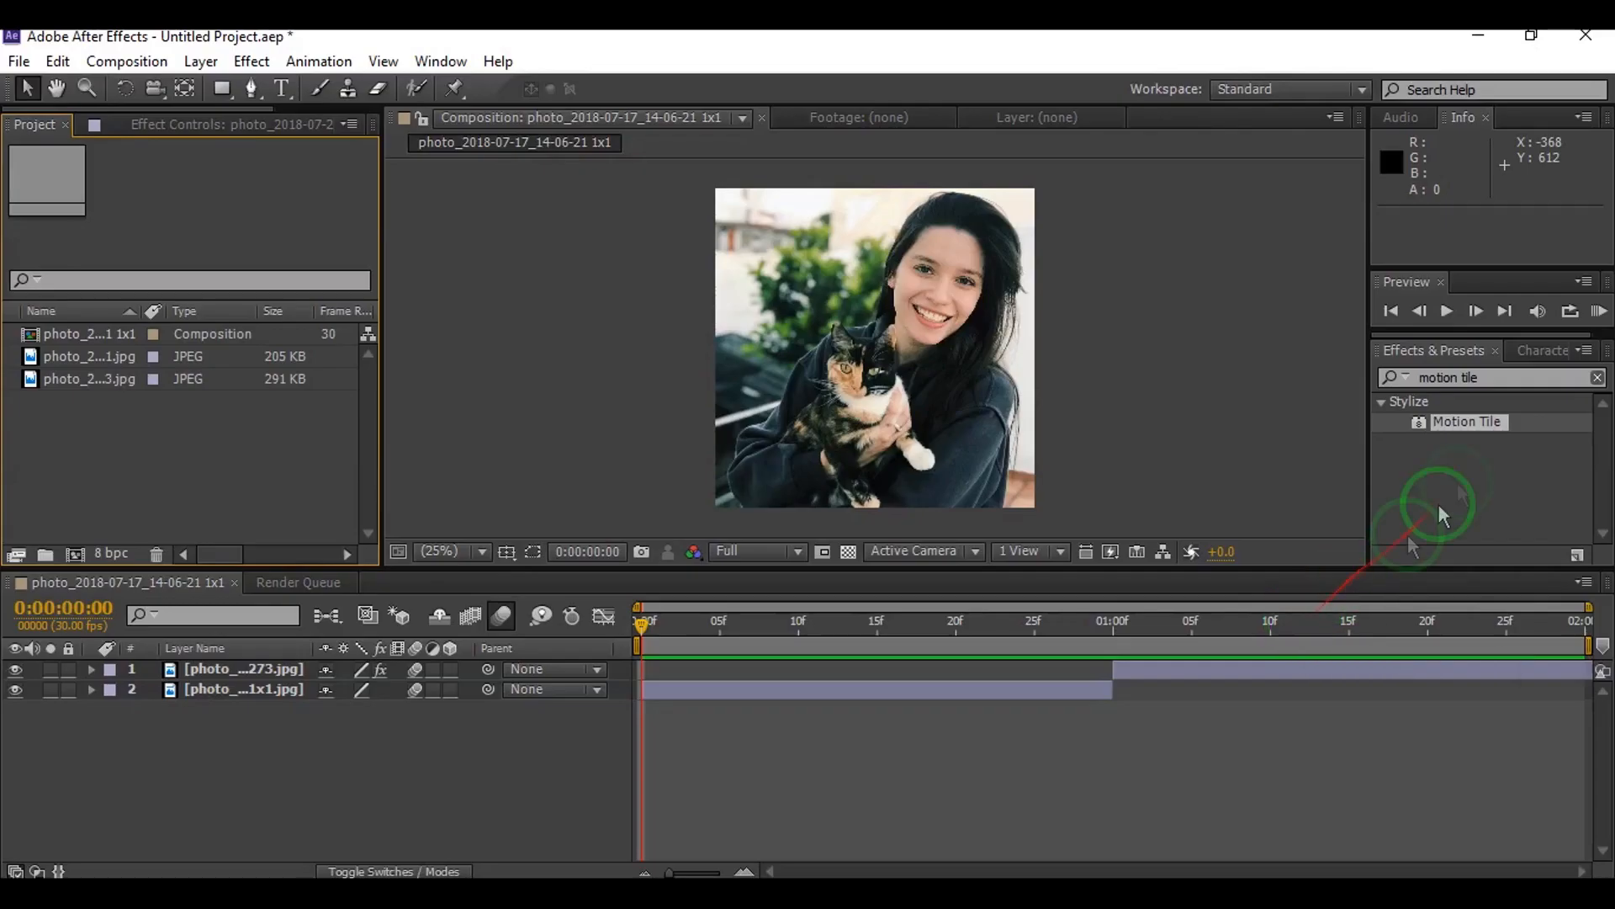
Apply Motion Tile to the lower photo layer with output width and height of 500 and mirrored edges.
{"action": "left_click_drag", "start_coordinate": [1440, 514], "coordinate": [867, 688]}
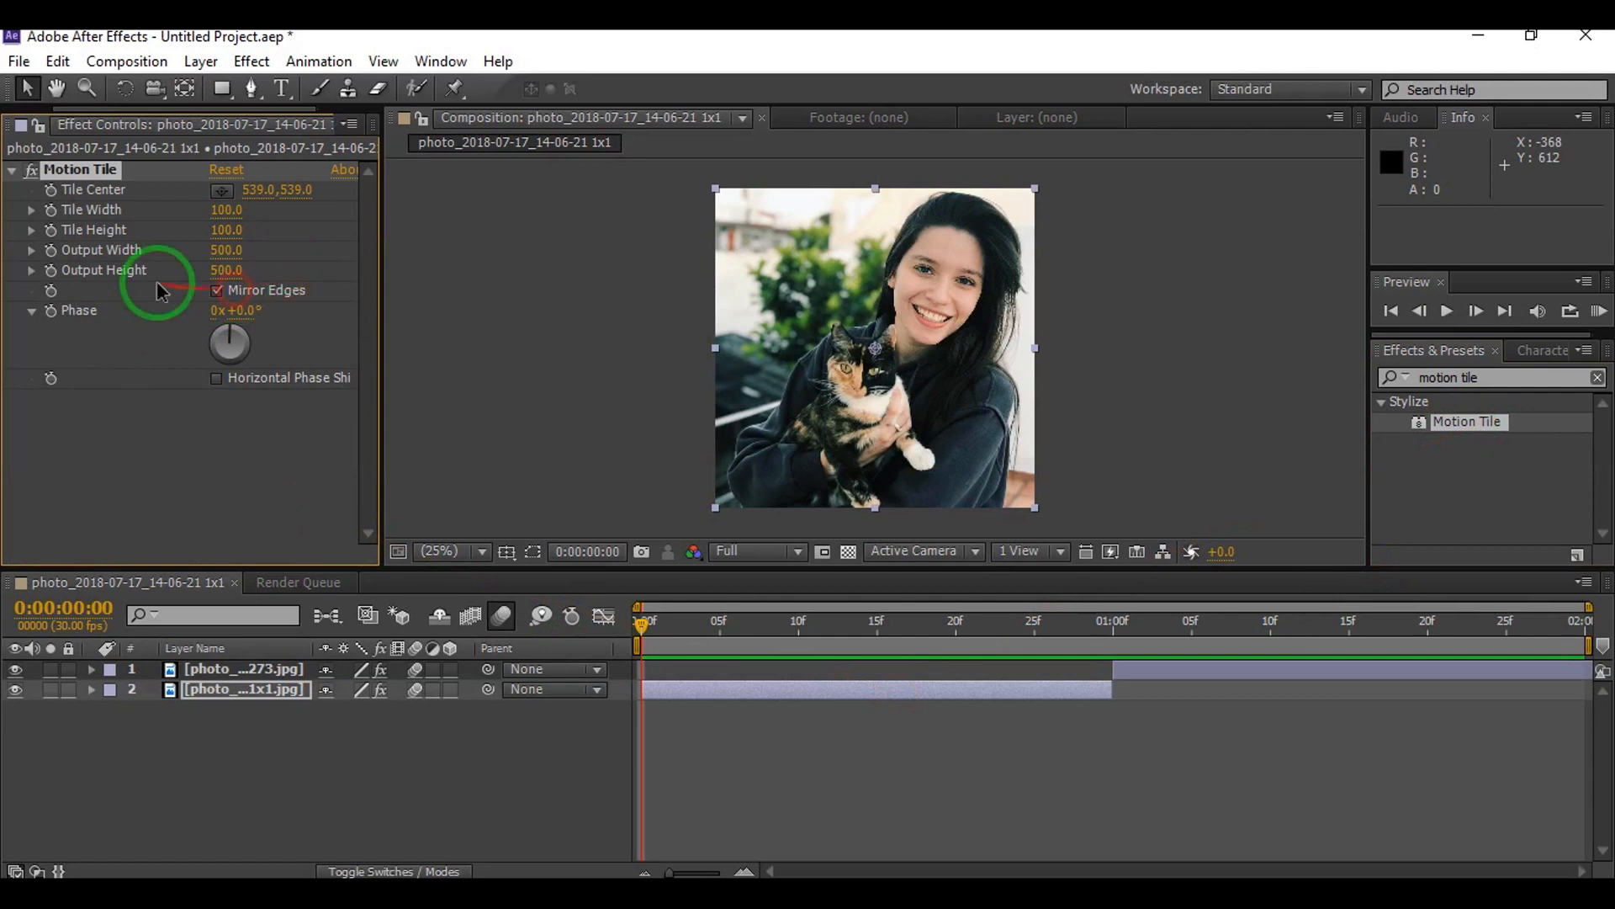
{"action": "left_click", "coordinate": [25, 124]}
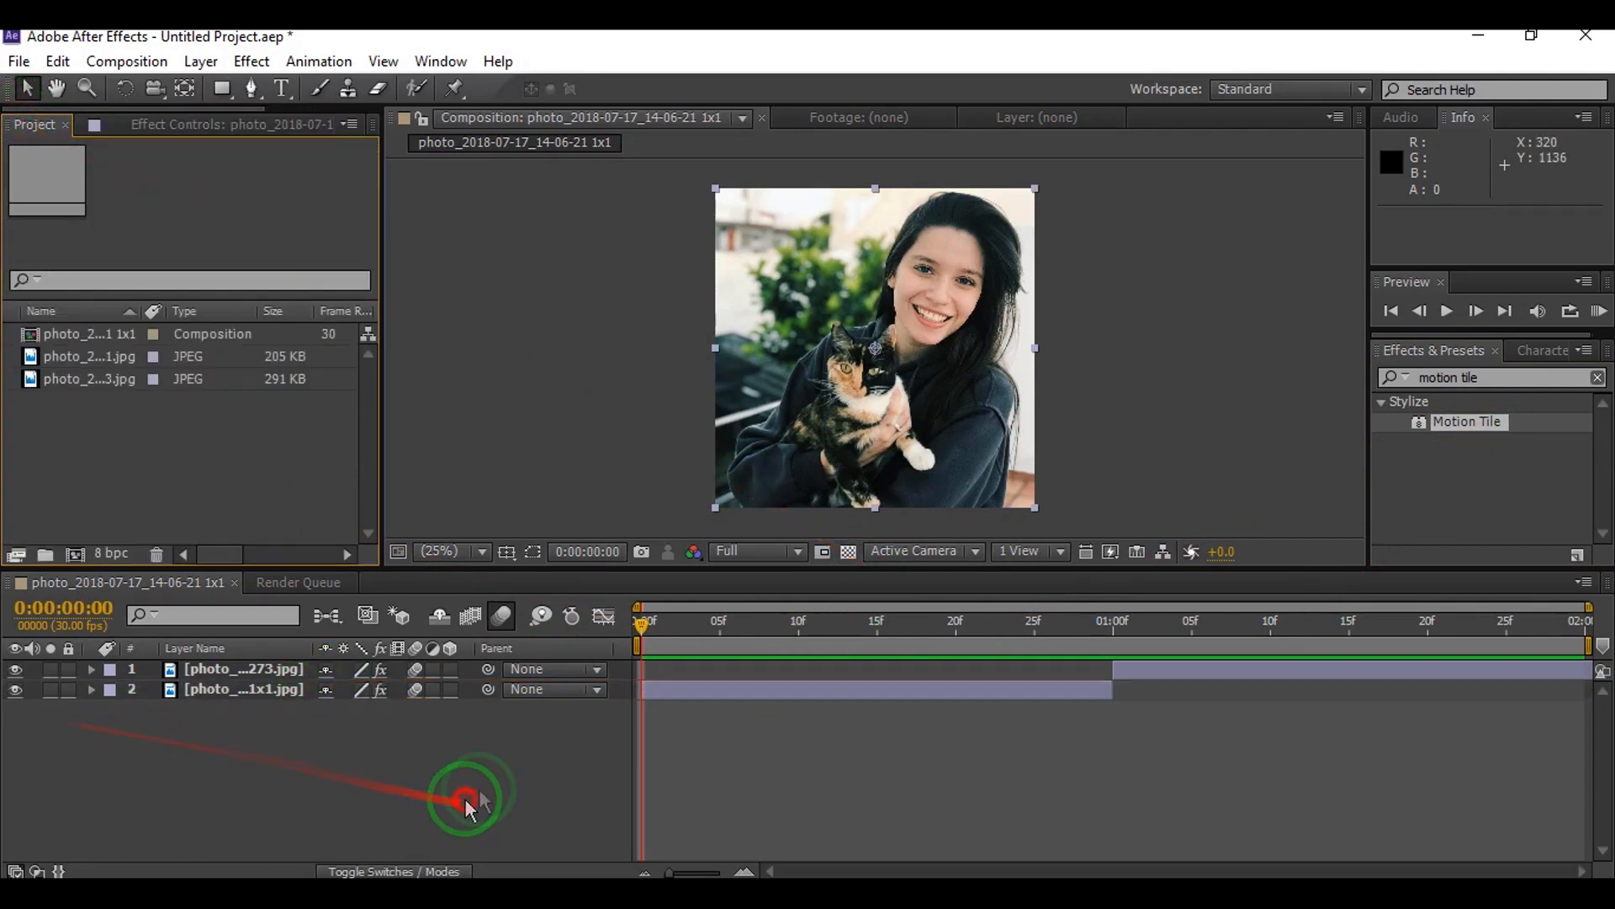
Keyframe the lower layer's scale at 0:00:00:00 and set it to 70% at 0:00:00:29.
{"action": "left_click", "coordinate": [674, 686]}
{"action": "key", "text": "s"}
{"action": "left_click", "coordinate": [152, 710]}
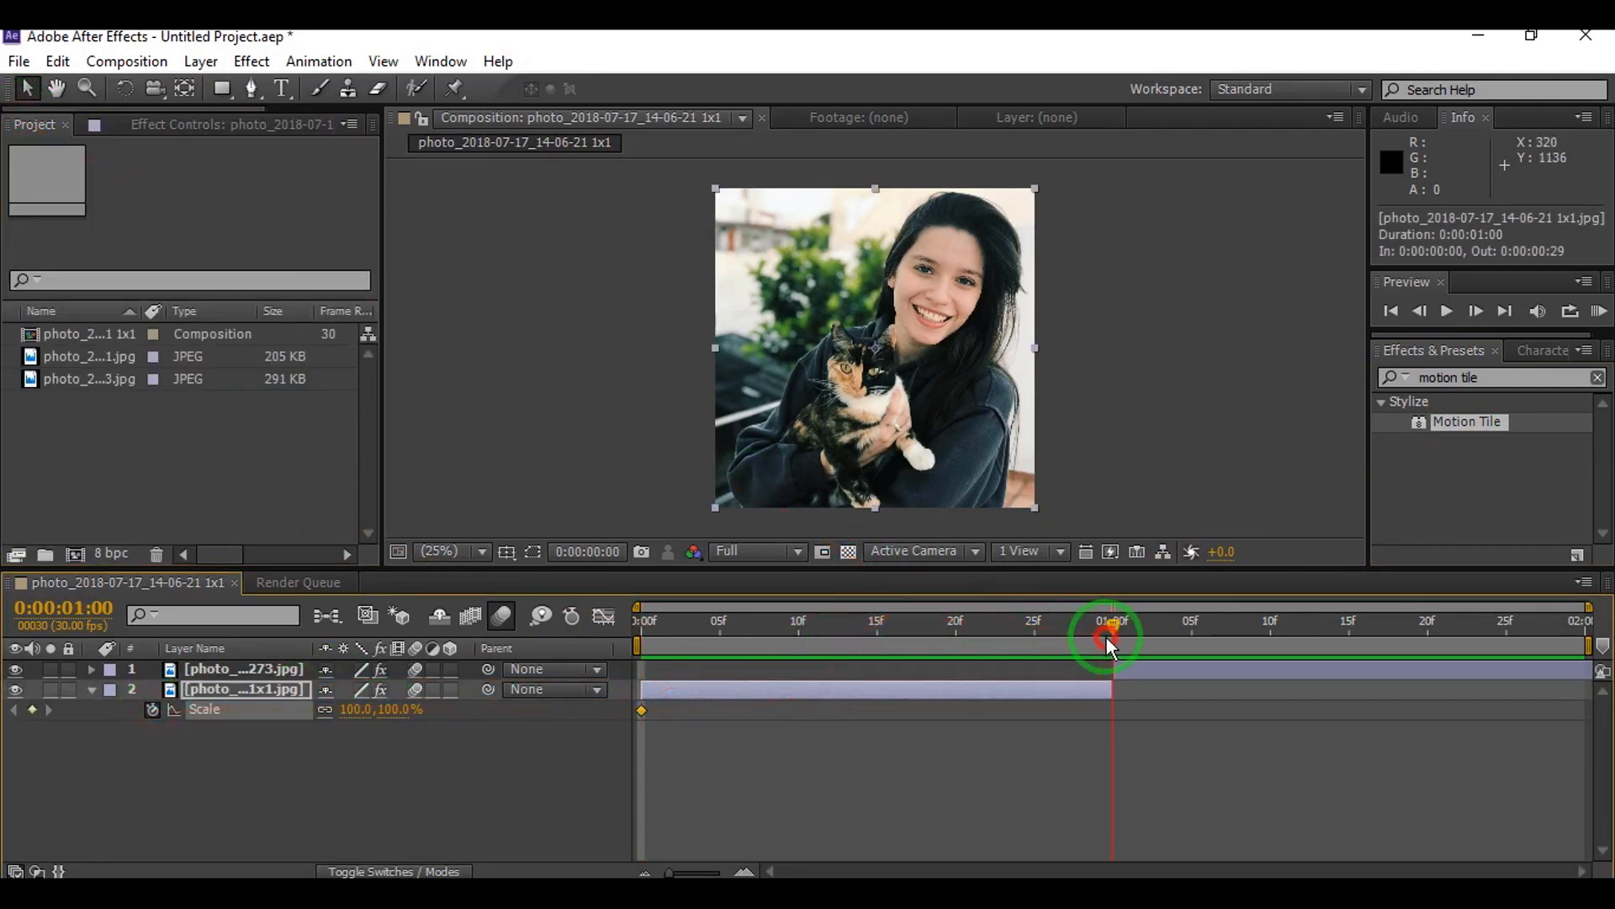
{"action": "left_click_drag", "start_coordinate": [1107, 639], "coordinate": [1093, 630]}
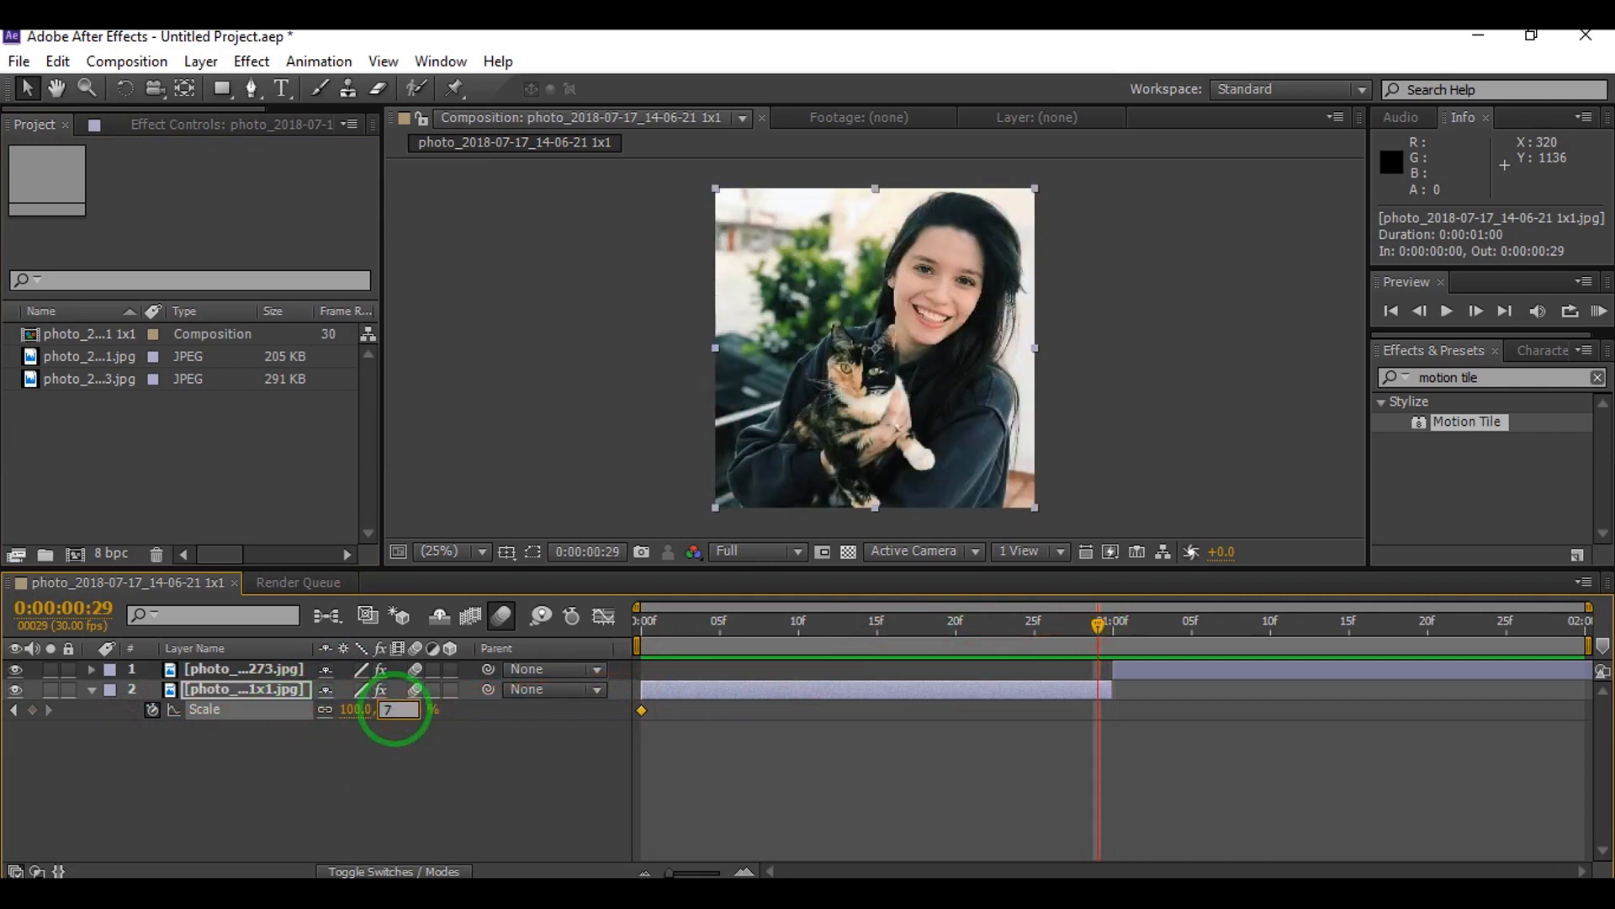
{"action": "key", "text": "Return"}
Apply Easy Ease to both scale keyframes of the lower layer.
{"action": "left_click_drag", "start_coordinate": [1137, 706], "coordinate": [626, 747]}
{"action": "right_click", "coordinate": [641, 709]}
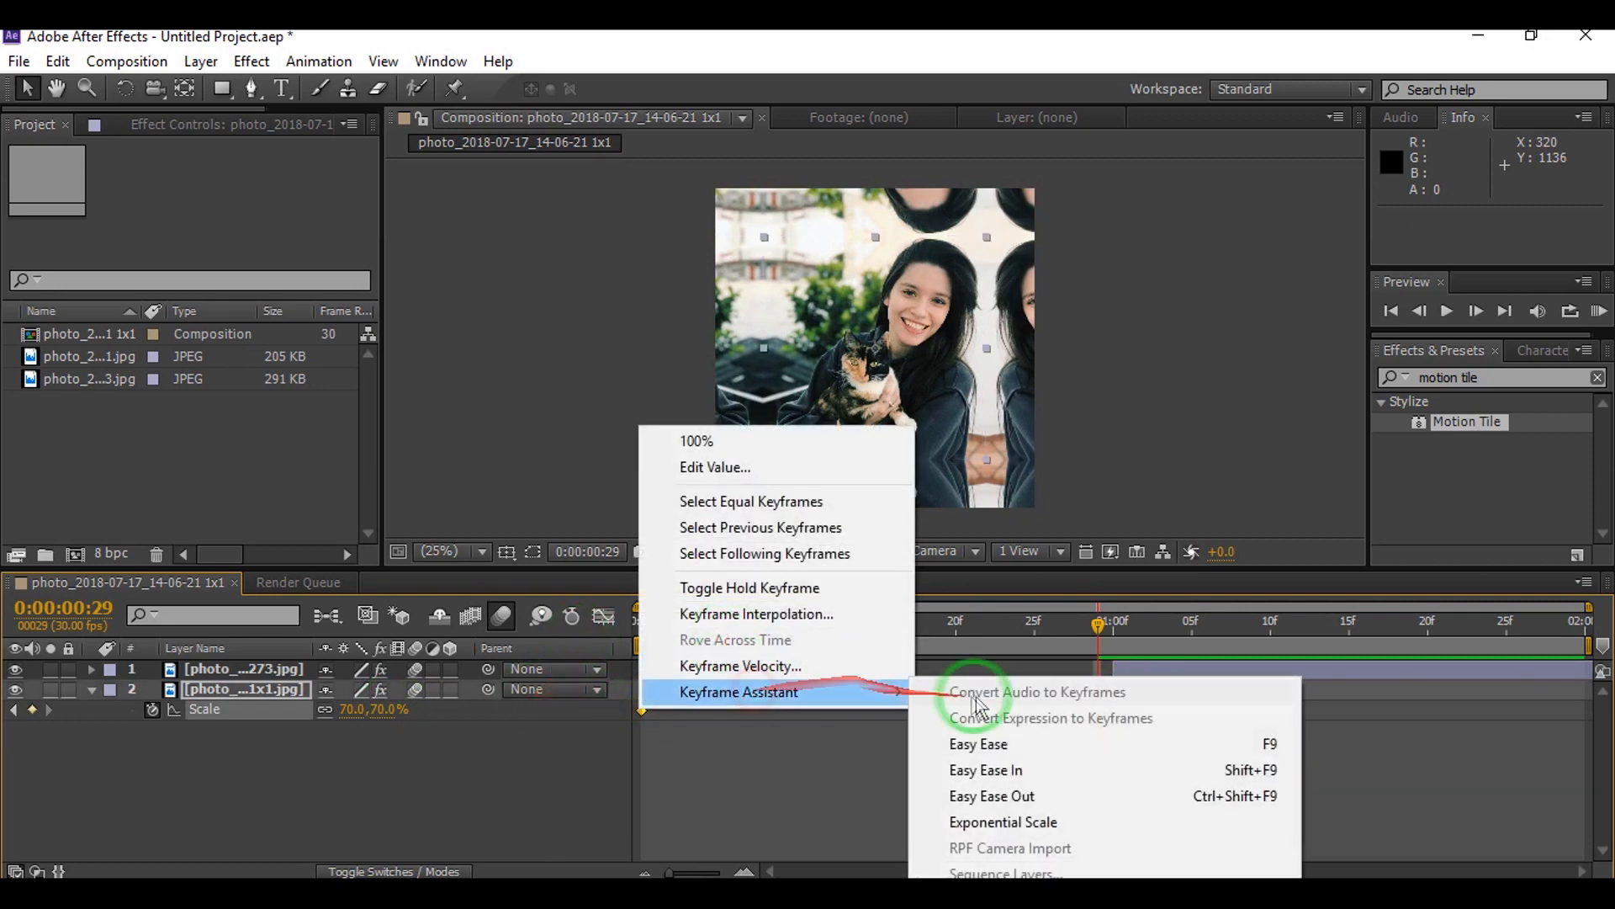
{"action": "left_click", "coordinate": [973, 743]}
Reshape the lower layer's scale curve so it stays nearly flat and drops steeply at 0:00:00:29.
{"action": "left_click", "coordinate": [604, 615]}
{"action": "left_click", "coordinate": [963, 791]}
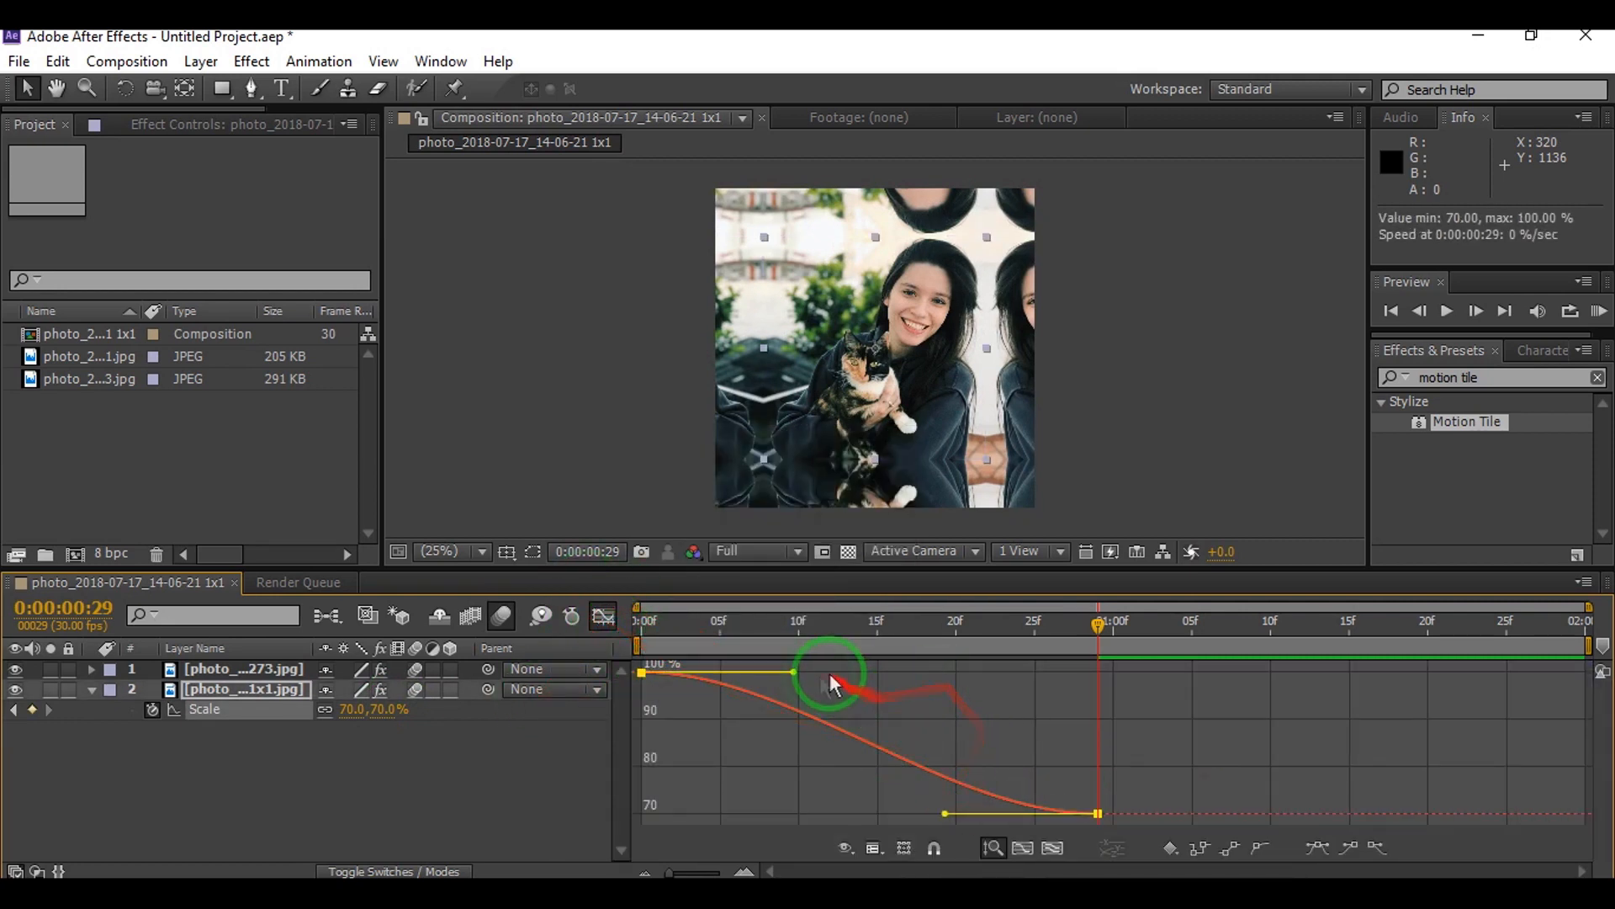
{"action": "left_click", "coordinate": [1179, 745]}
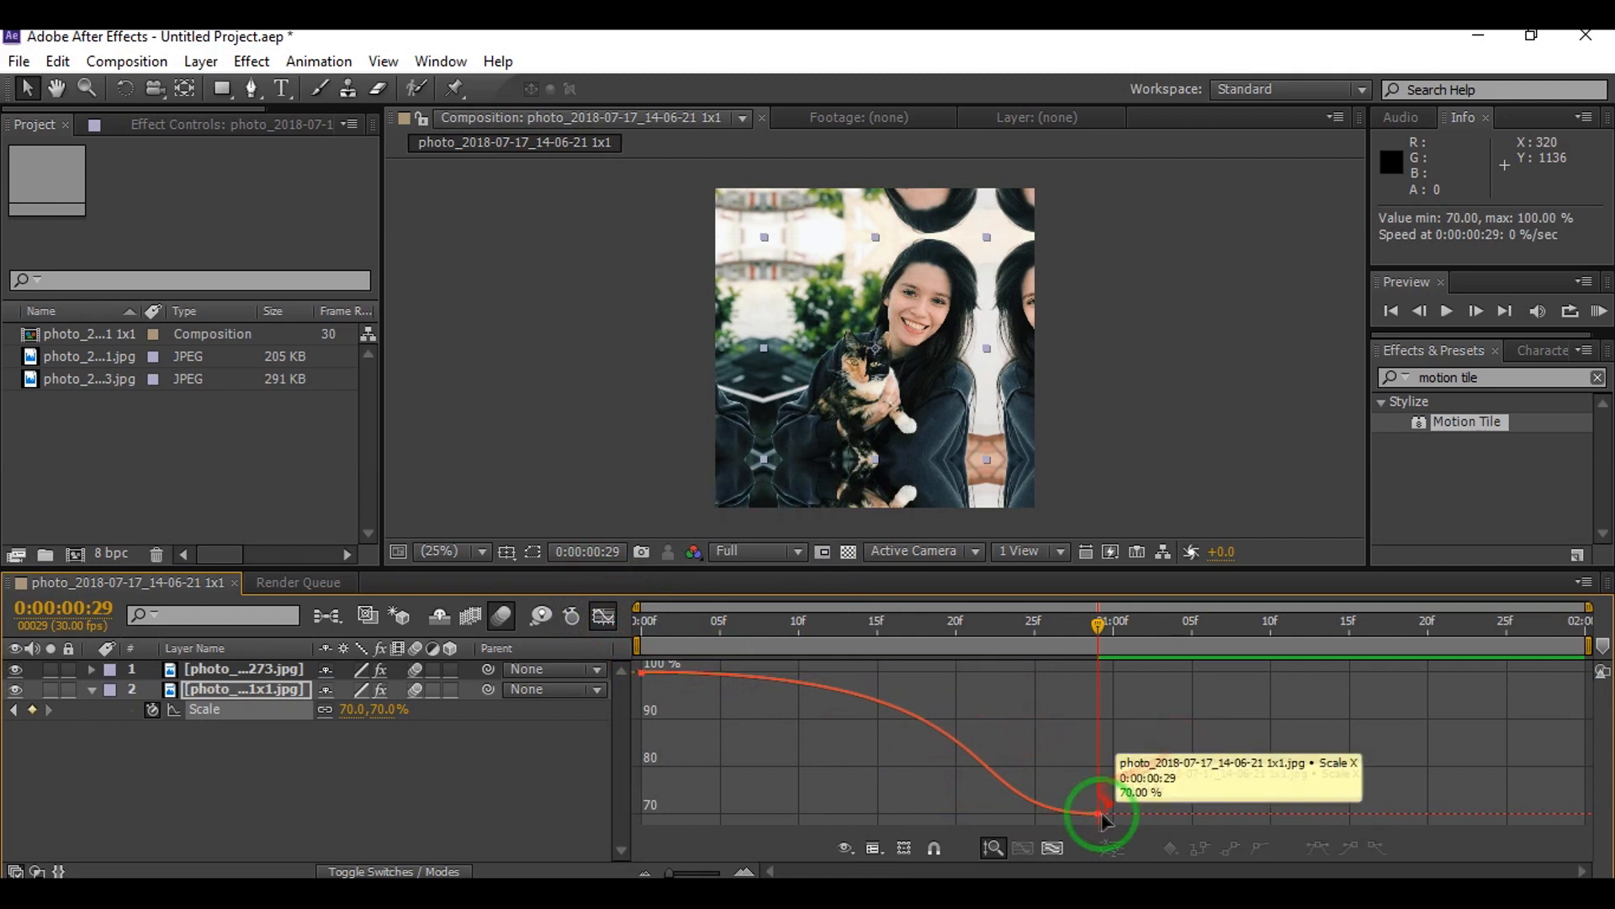
{"action": "left_click", "coordinate": [1098, 813]}
{"action": "left_click_drag", "start_coordinate": [945, 814], "coordinate": [1156, 711]}
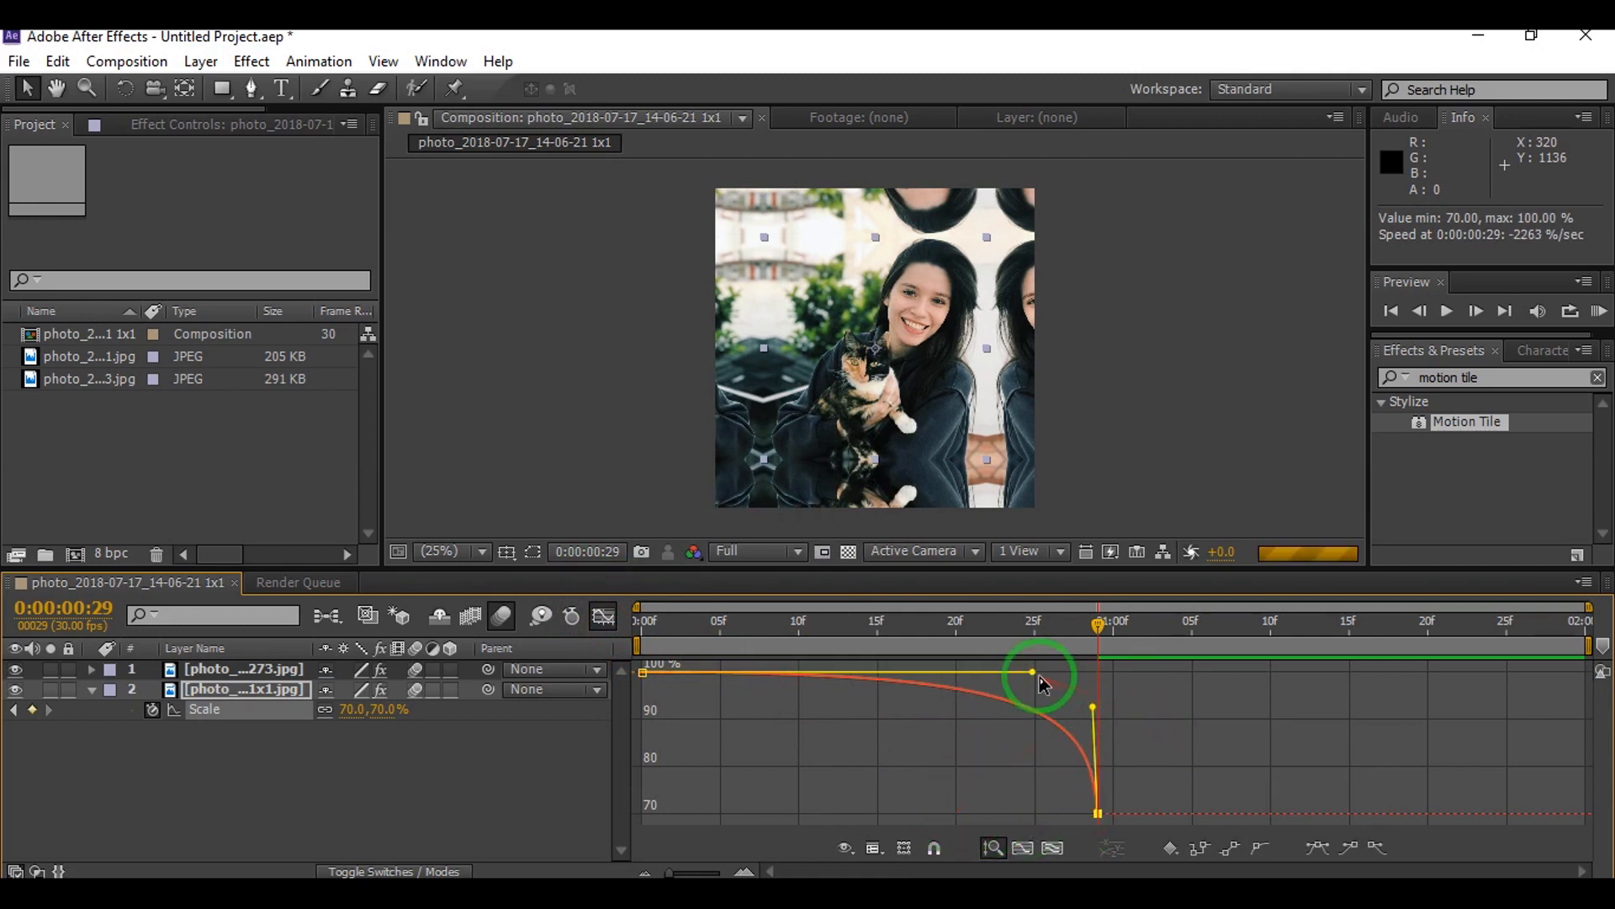
{"action": "left_click_drag", "start_coordinate": [1040, 676], "coordinate": [1059, 681]}
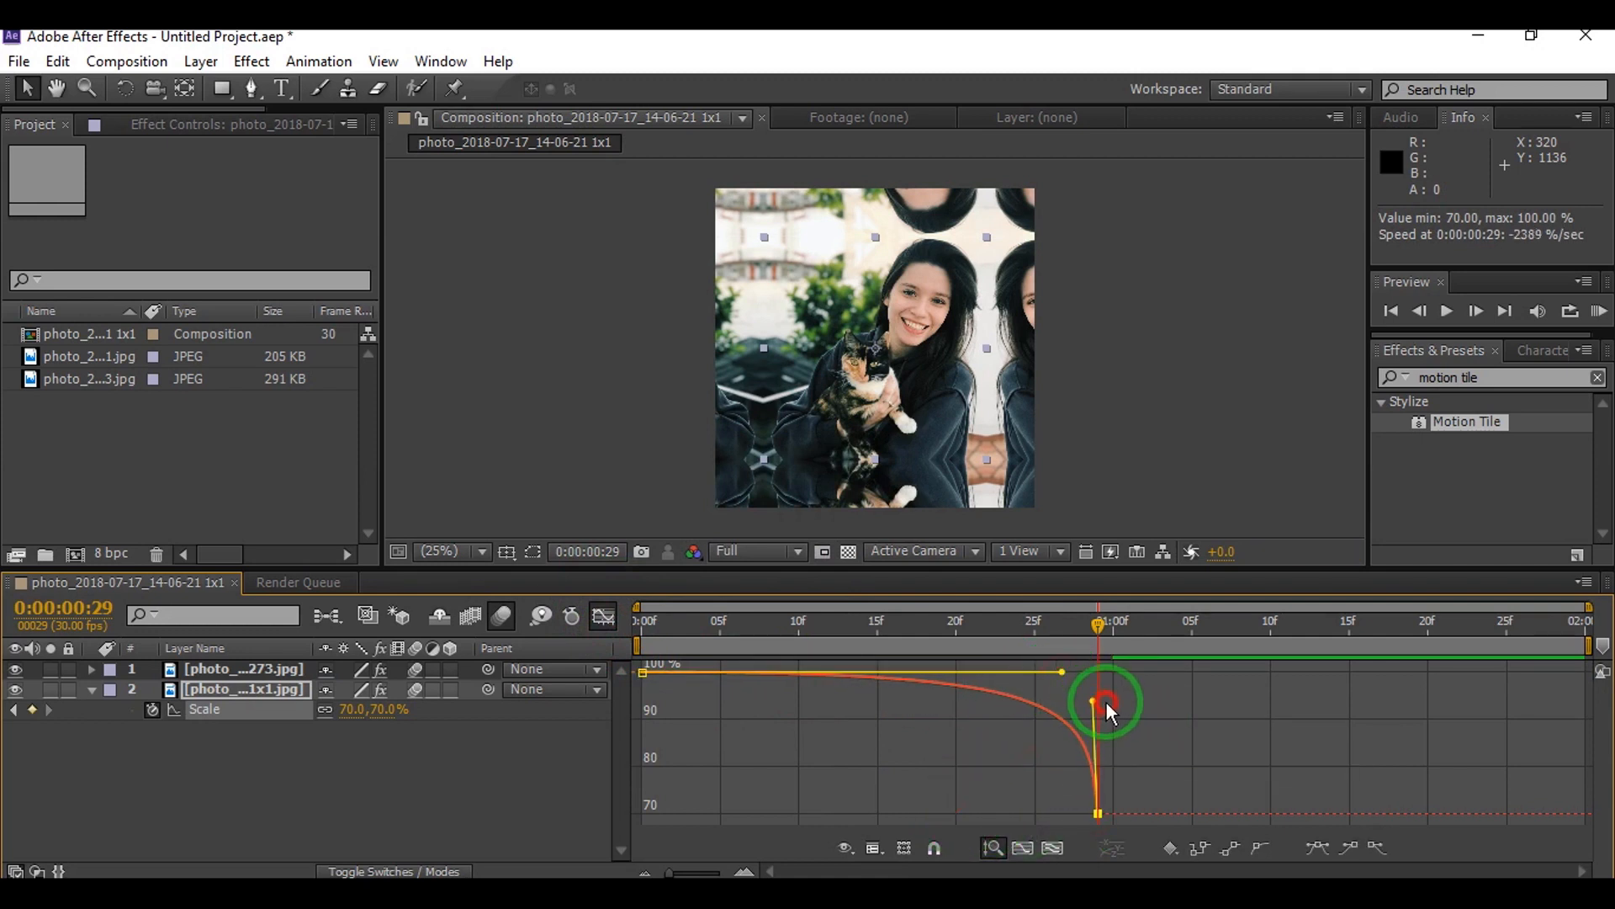
Move the lower layer's last scale keyframe to 0:00:01:00.
{"action": "left_click", "coordinate": [607, 618]}
{"action": "key", "text": "s"}
{"action": "left_click", "coordinate": [1149, 685]}
{"action": "key", "text": "s"}
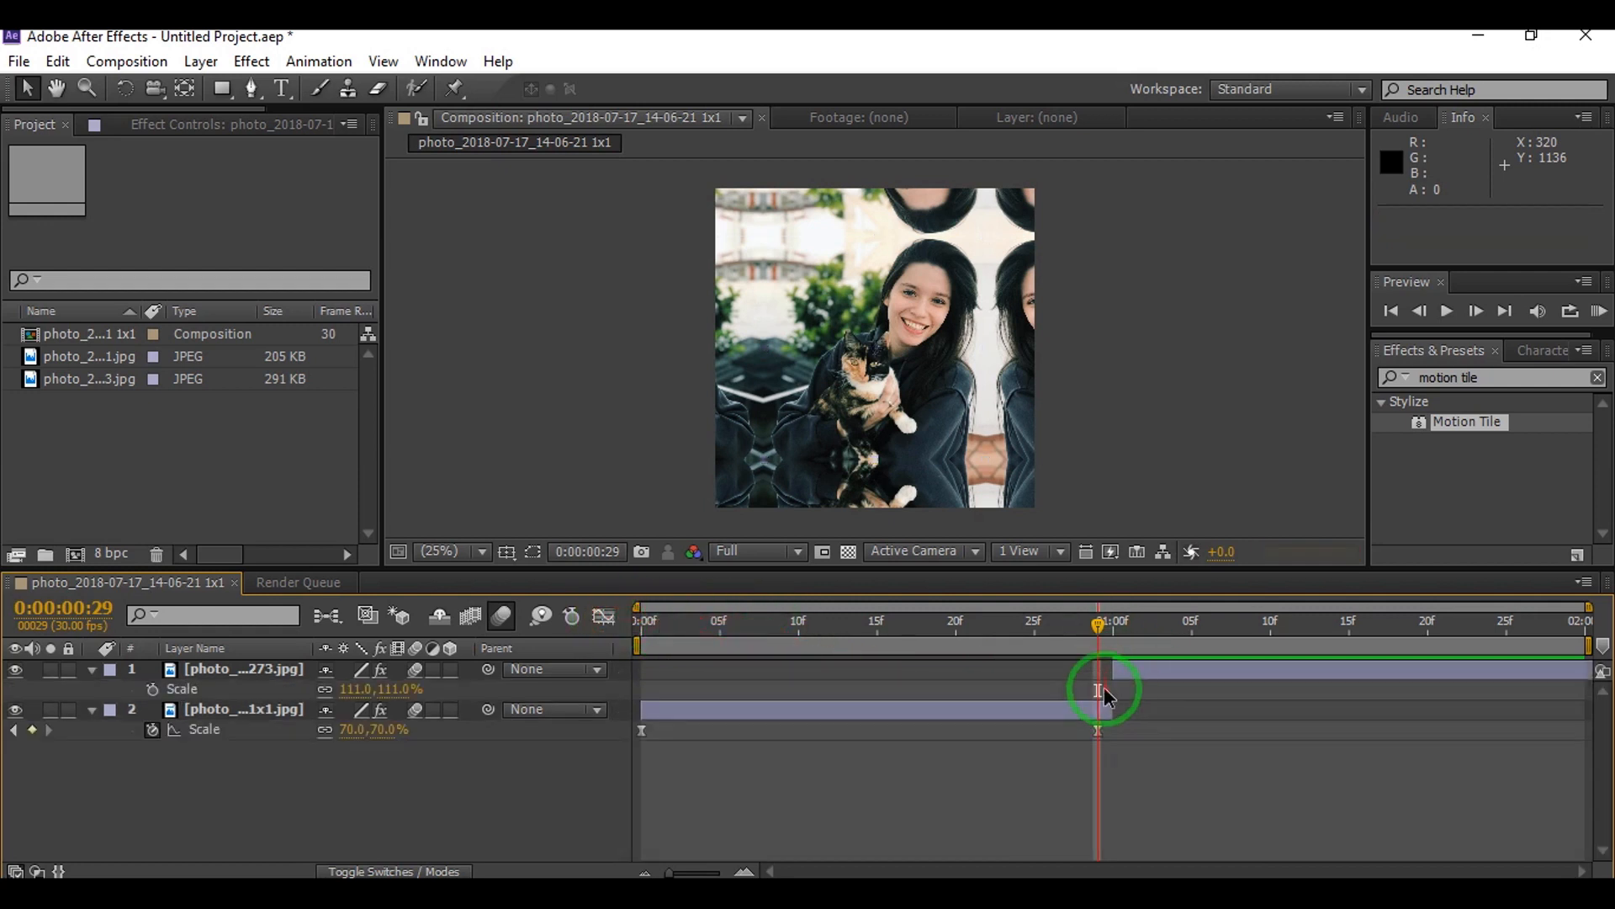
{"action": "mouse_move", "coordinate": [1100, 730]}
{"action": "left_mouse_down"}
{"action": "mouse_move", "coordinate": [1125, 735]}
{"action": "mouse_move", "coordinate": [1110, 735]}
{"action": "left_mouse_up"}
{"action": "key", "text": "s"}
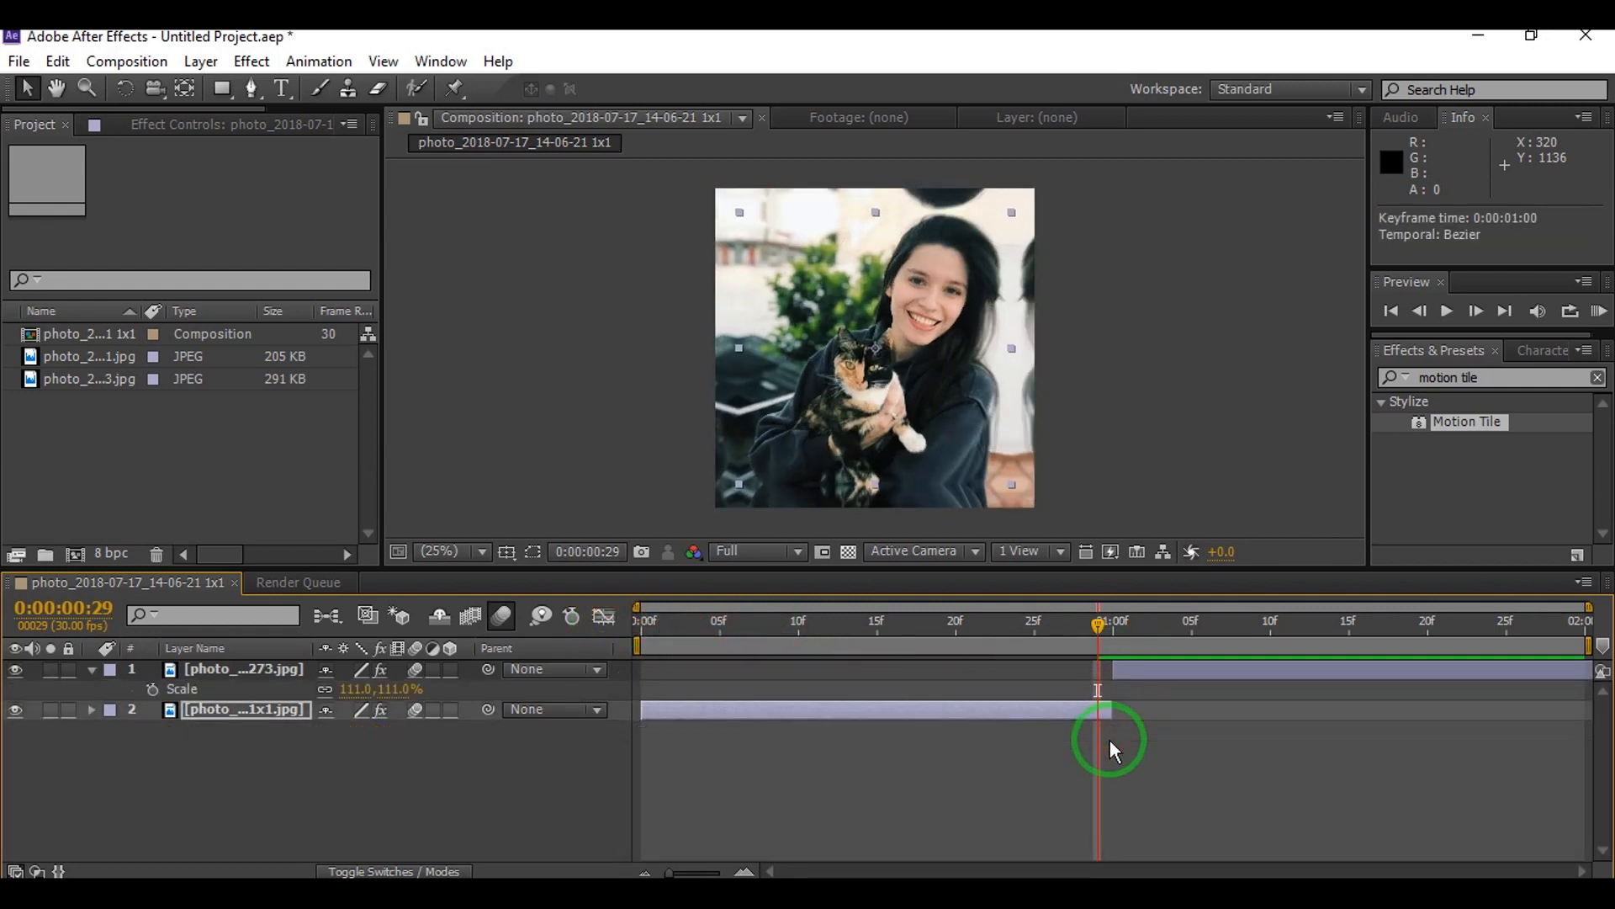
{"action": "left_click", "coordinate": [1112, 742]}
Keyframe the upper layer's scale at 0:00:02:00 and set it to 181% at 0:00:01:00.
{"action": "left_click_drag", "start_coordinate": [1100, 622], "coordinate": [1114, 633]}
{"action": "left_click", "coordinate": [1126, 671]}
{"action": "key", "text": "s"}
{"action": "key", "text": "s"}
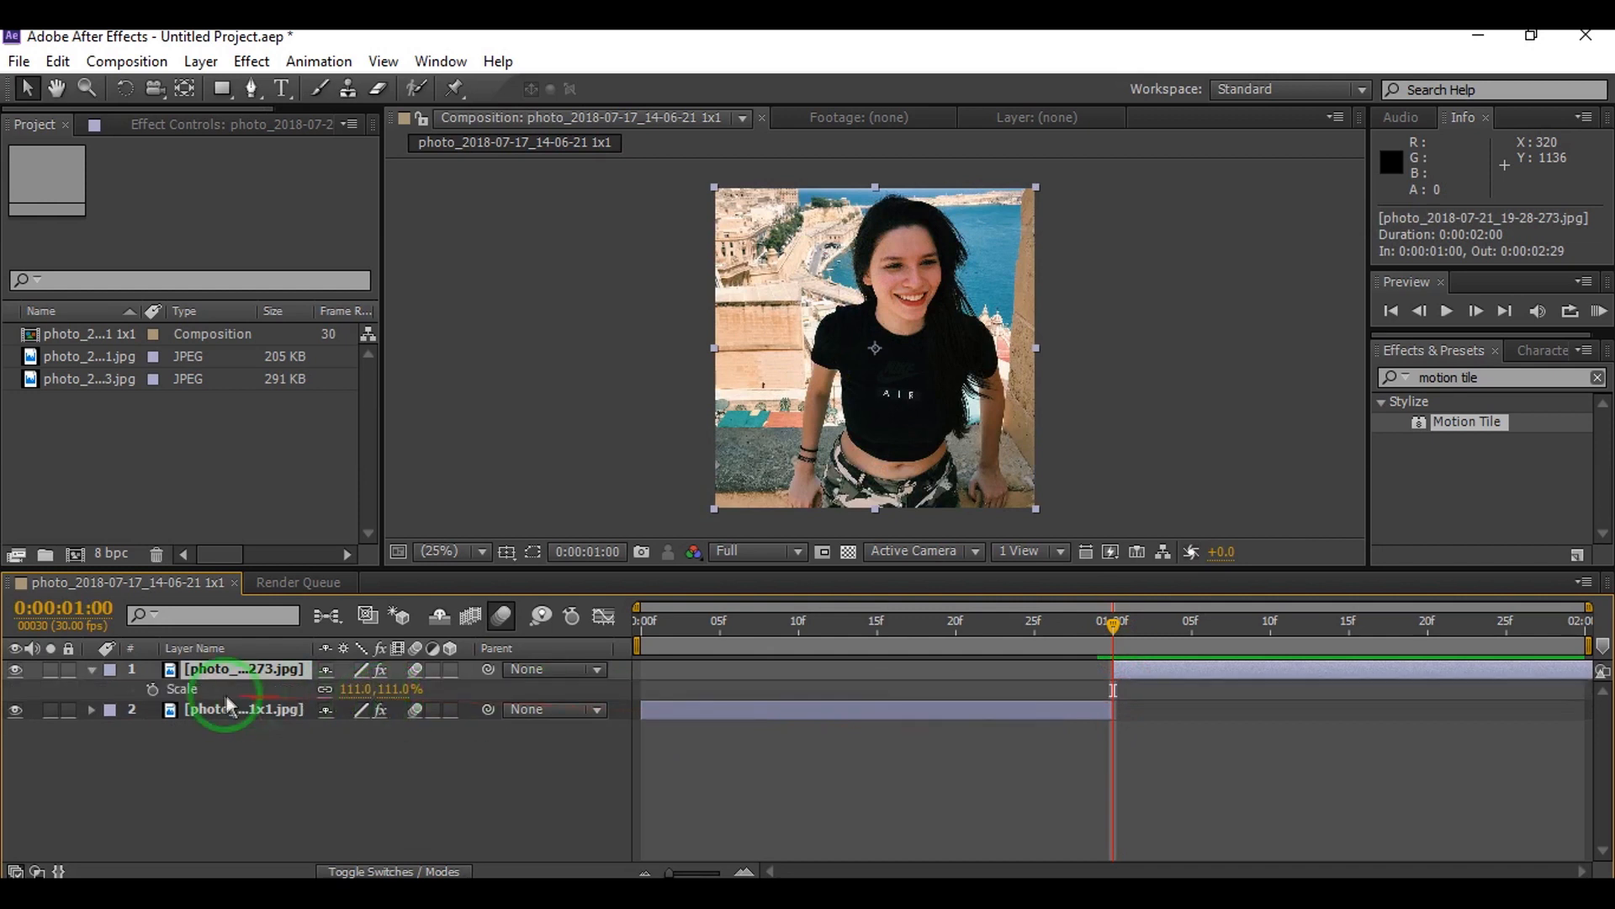
{"action": "left_click", "coordinate": [153, 690]}
{"action": "left_click_drag", "start_coordinate": [1113, 690], "coordinate": [1602, 754]}
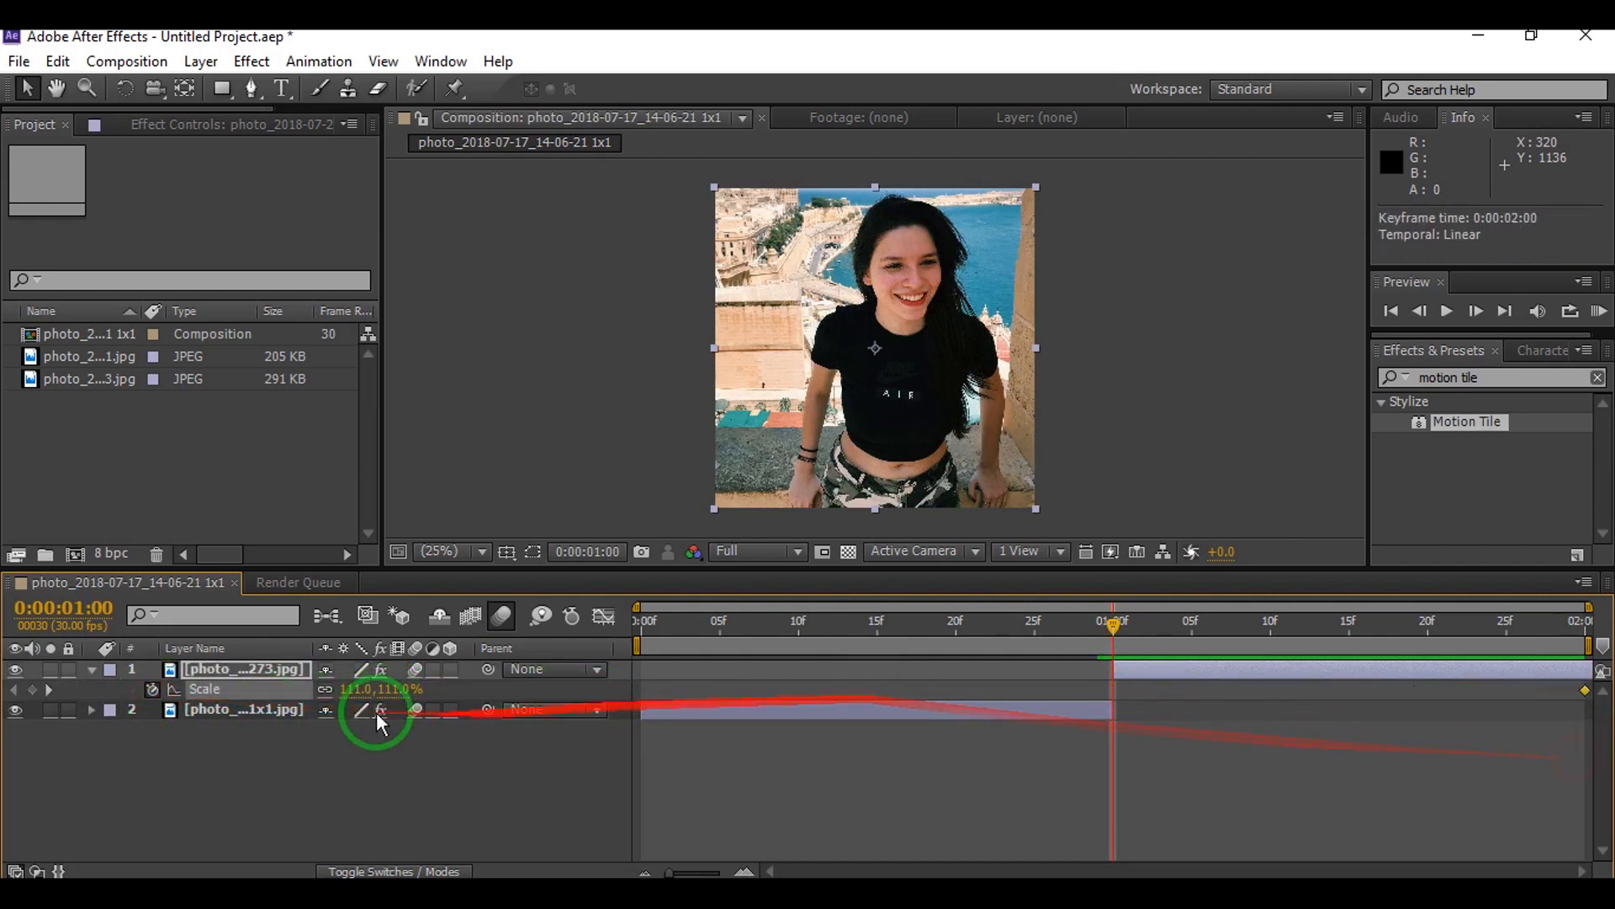
{"action": "mouse_move", "coordinate": [412, 685]}
{"action": "left_mouse_down"}
{"action": "mouse_move", "coordinate": [396, 685]}
{"action": "mouse_move", "coordinate": [417, 713]}
{"action": "mouse_move", "coordinate": [411, 694]}
{"action": "left_mouse_up"}
Apply Easy Ease to the upper layer's 181% scale keyframe and its end keyframe.
{"action": "left_click_drag", "start_coordinate": [1082, 691], "coordinate": [1578, 697]}
{"action": "right_click", "coordinate": [1118, 689]}
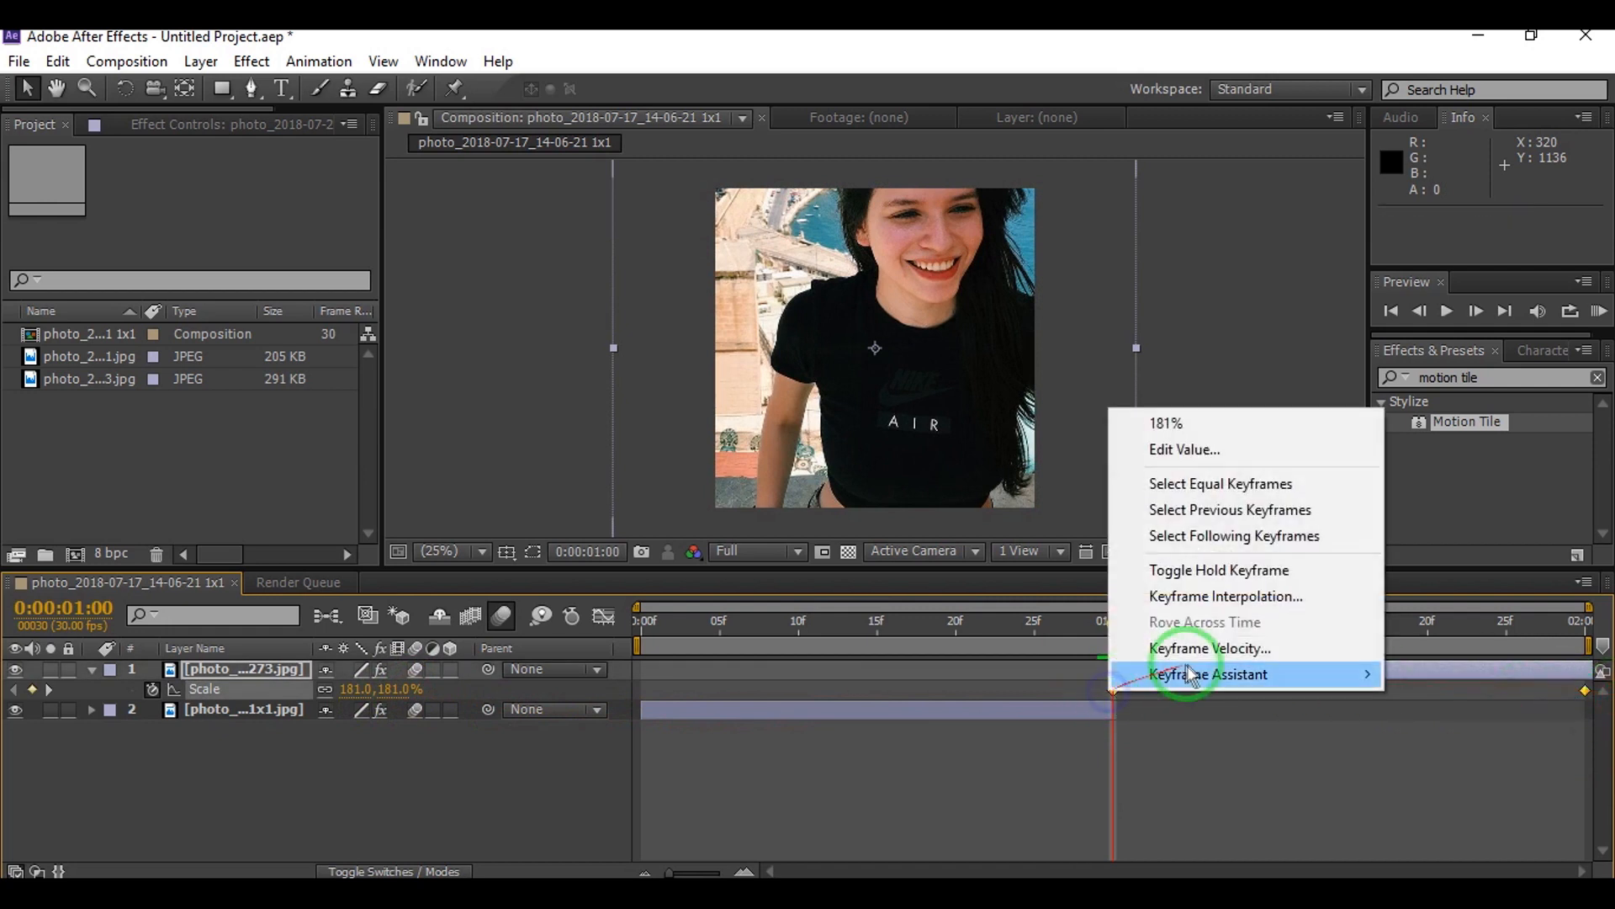
{"action": "mouse_move", "coordinate": [1178, 673]}
{"action": "left_click", "coordinate": [808, 725]}
Reshape the upper layer's scale curve so it drops steeply at 0:00:01:00 and flattens out toward 0:00:02:00.
{"action": "left_click", "coordinate": [604, 617]}
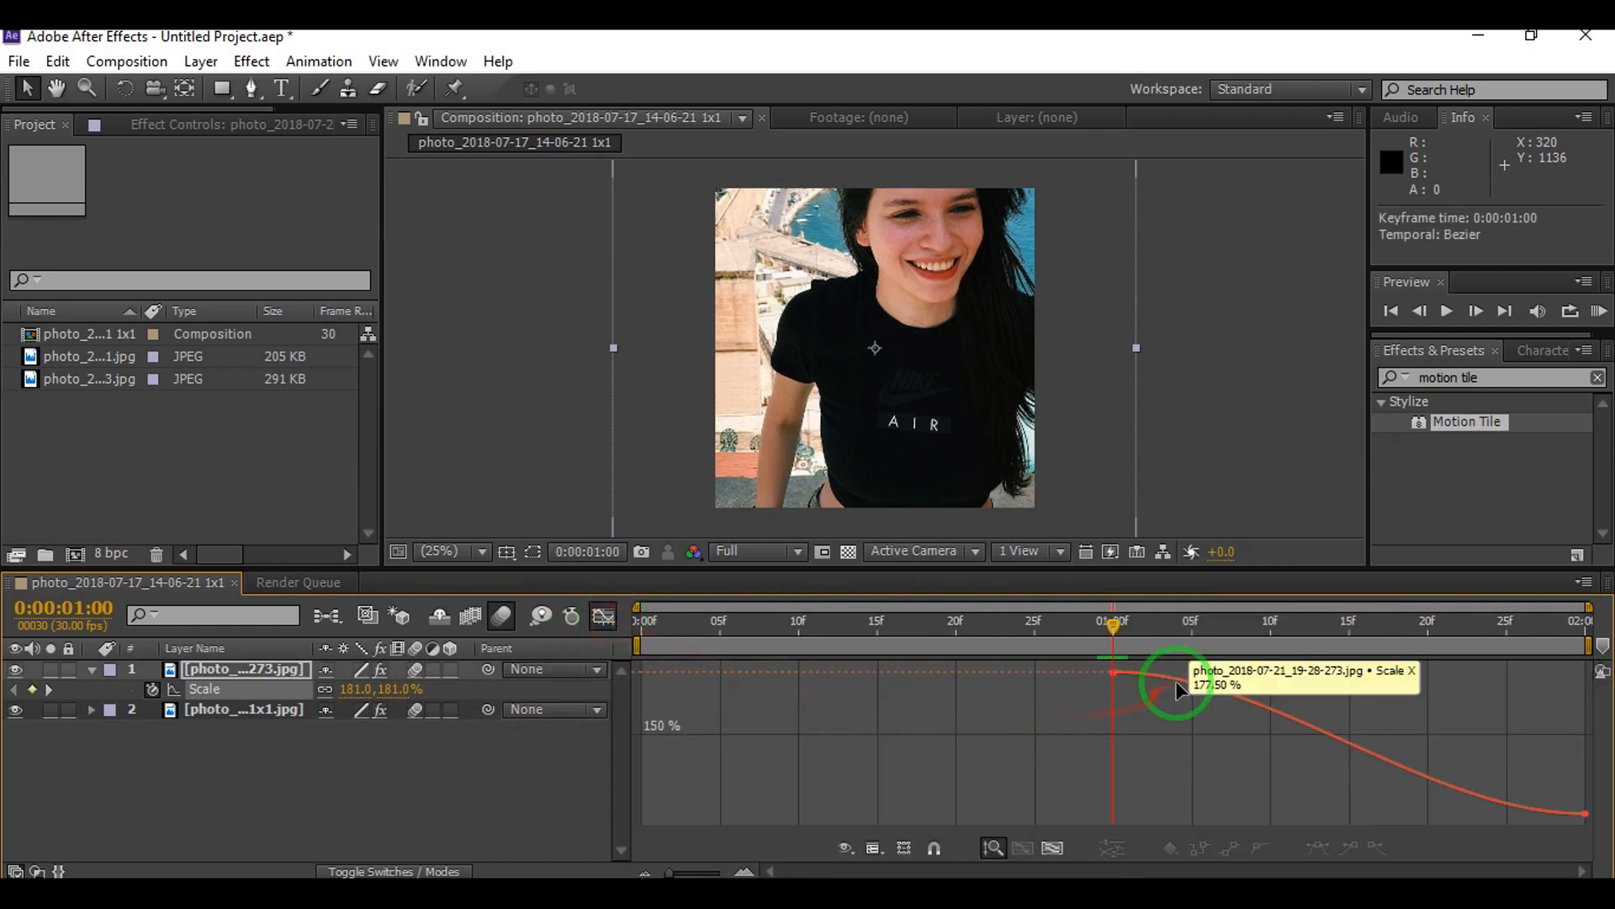
{"action": "left_click_drag", "start_coordinate": [1178, 677], "coordinate": [1076, 800]}
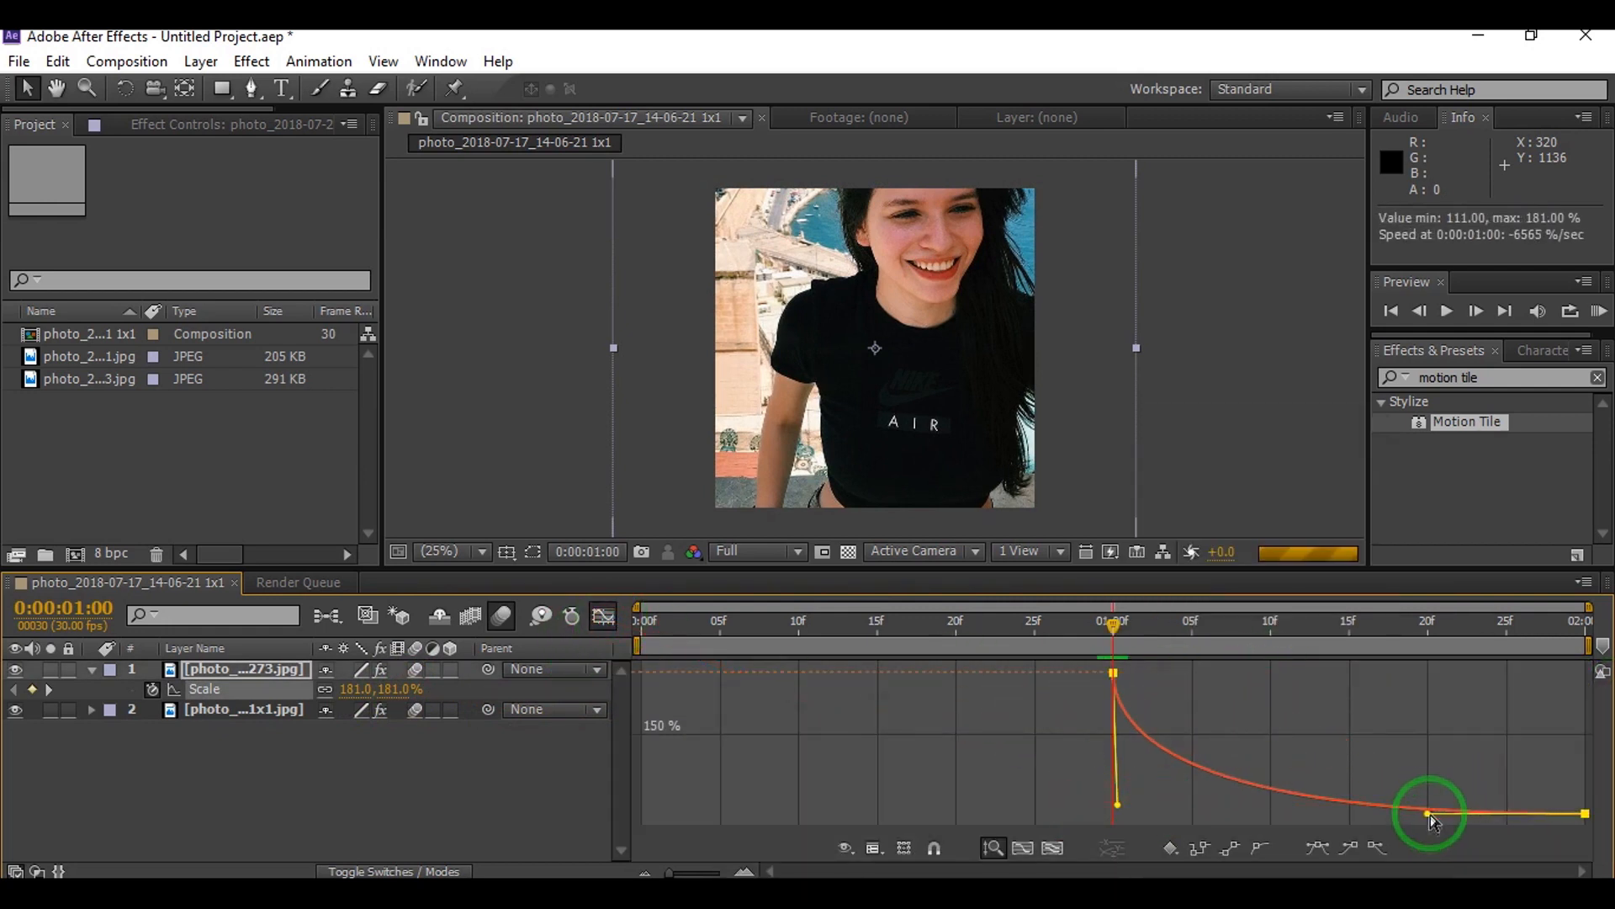
{"action": "left_click_drag", "start_coordinate": [1433, 820], "coordinate": [1127, 808]}
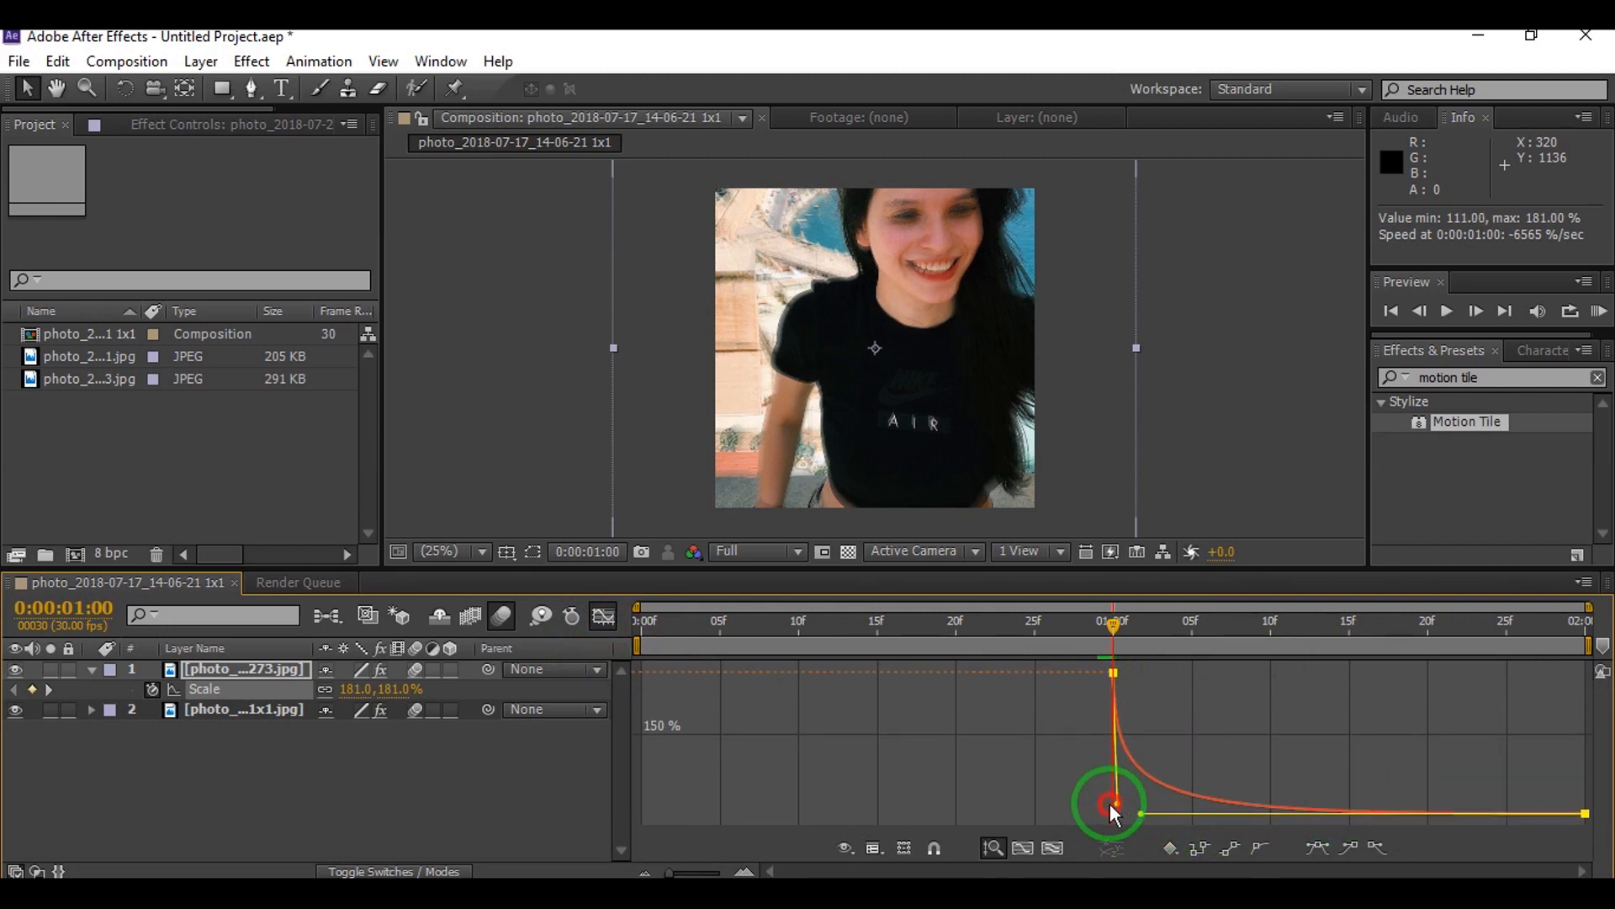
{"action": "left_click", "coordinate": [616, 616]}
Move the upper layer's first scale keyframe to 0:00:00:29 and play a RAM preview of the transition.
{"action": "key", "text": "u"}
{"action": "left_click", "coordinate": [1176, 767]}
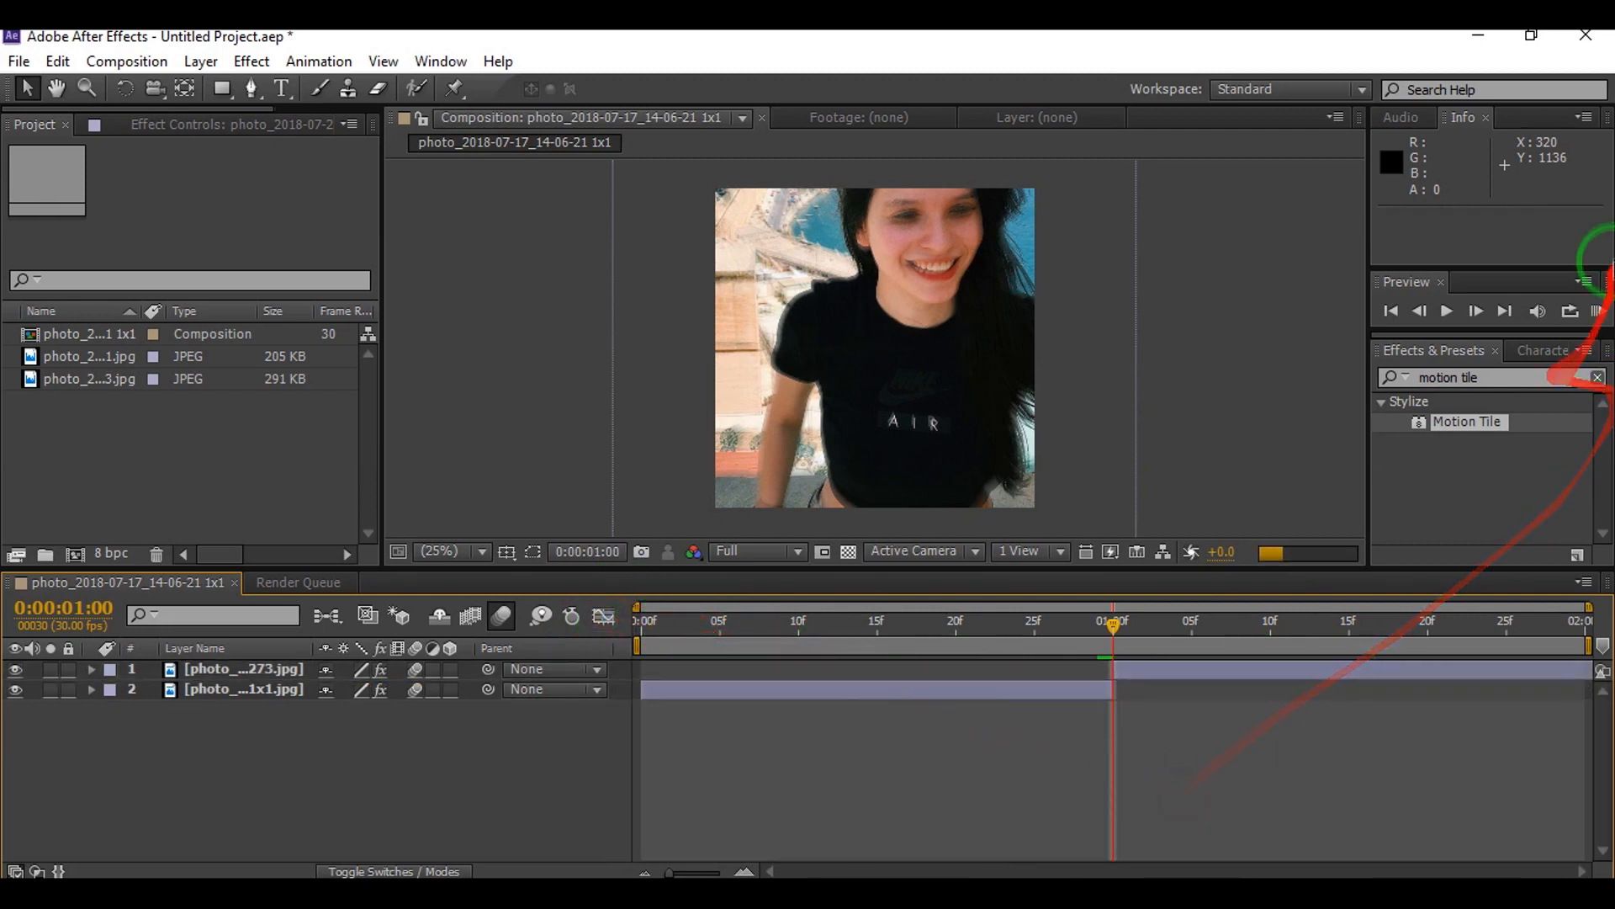
{"action": "key", "text": "u"}
{"action": "mouse_move", "coordinate": [1109, 688]}
{"action": "left_mouse_down"}
{"action": "mouse_move", "coordinate": [1082, 685]}
{"action": "mouse_move", "coordinate": [1094, 693]}
{"action": "left_mouse_up"}
{"action": "key", "text": "u"}
{"action": "left_click", "coordinate": [1162, 758]}
{"action": "key", "text": "u"}
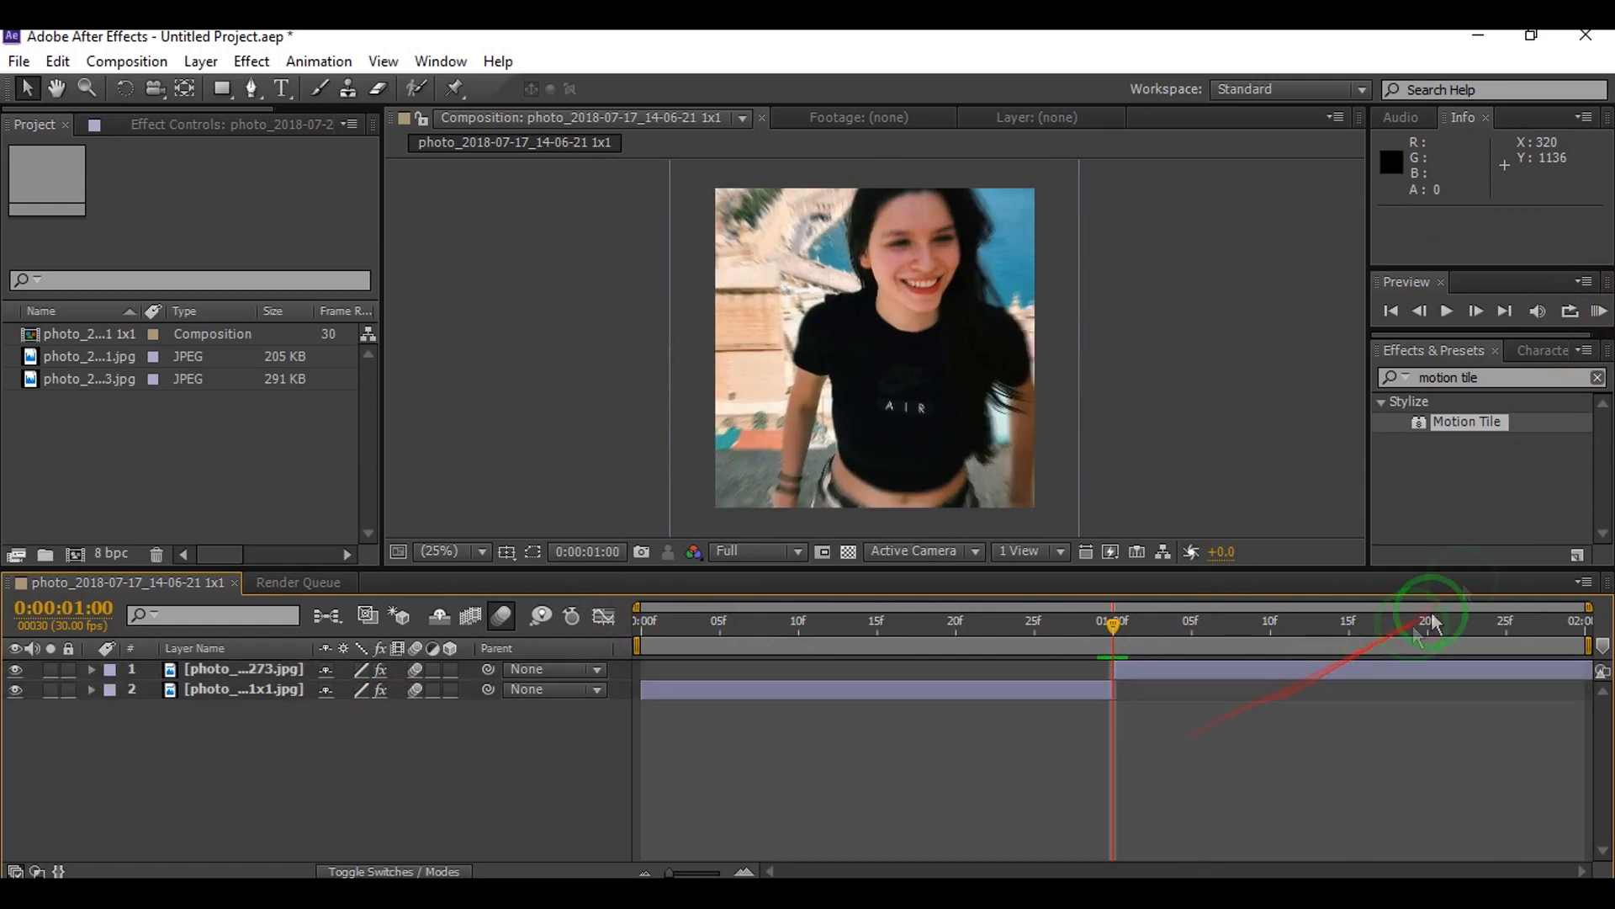
{"action": "left_click", "coordinate": [1597, 316]}
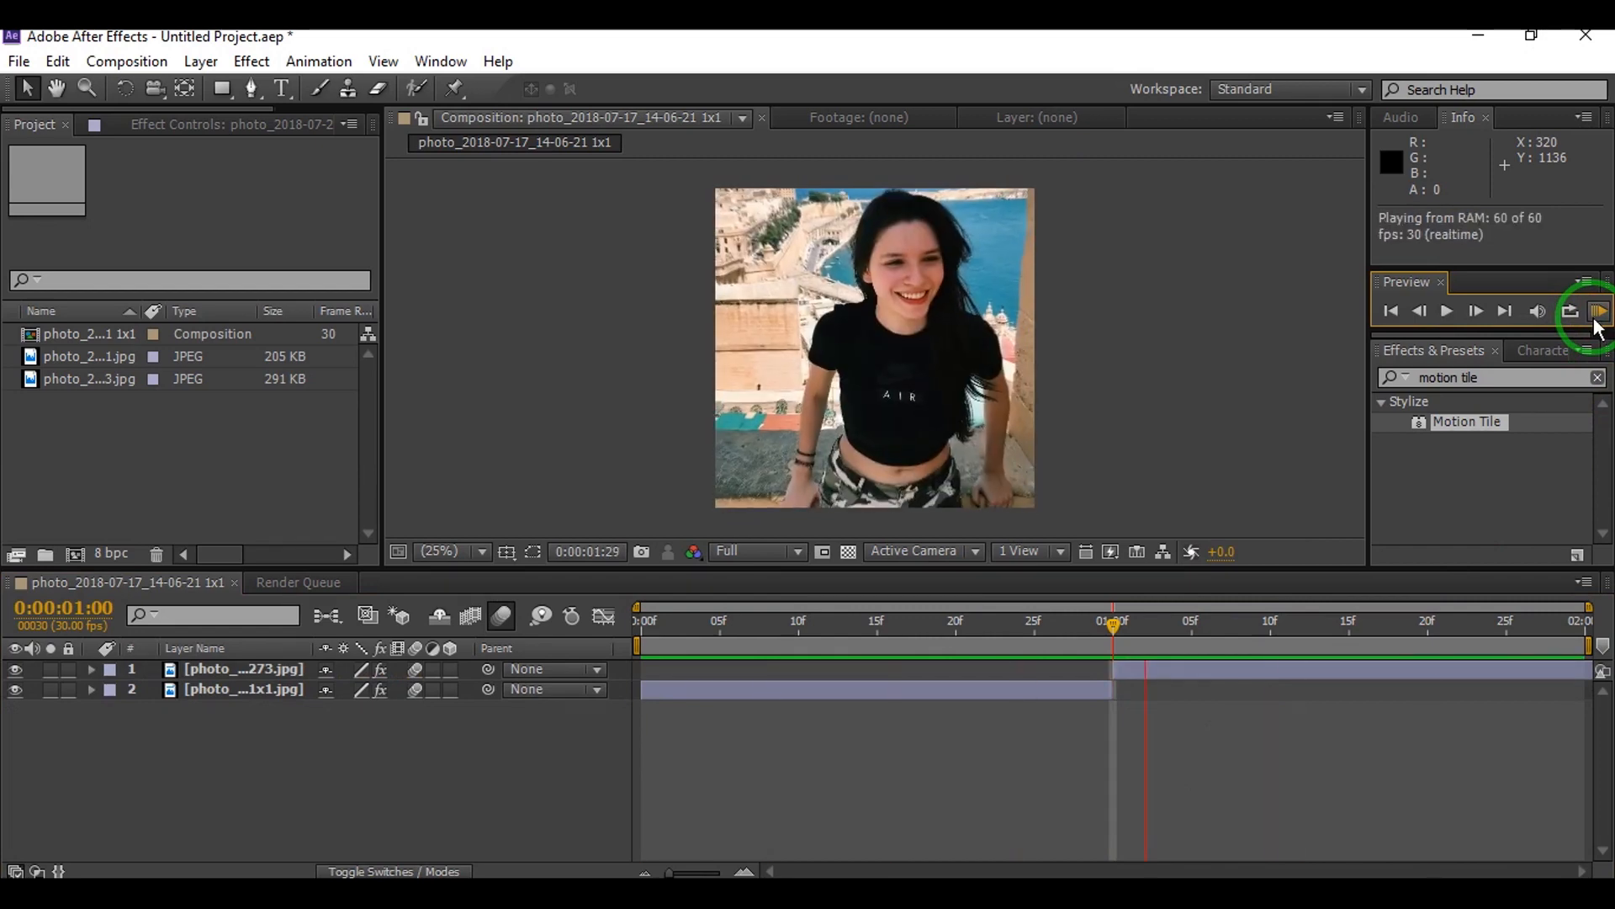
{"action": "key", "text": "space"}
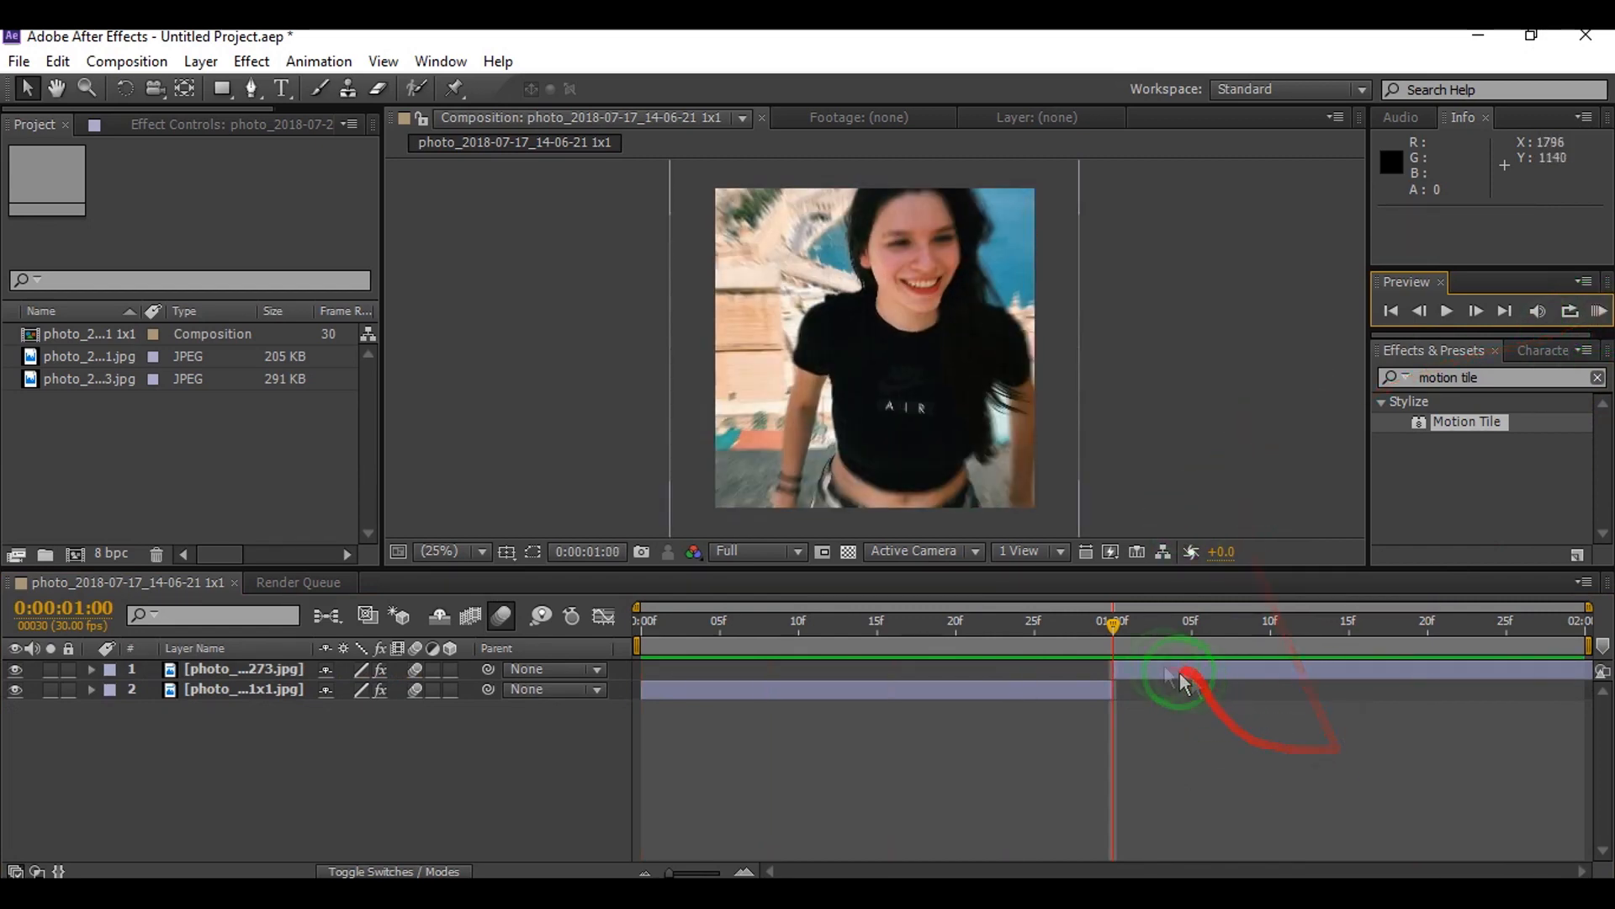
Keyframe the lower layer's scale at 0:00:00:00 and set it to 200% at 0:00:00:29.
{"action": "left_click_drag", "start_coordinate": [1113, 624], "coordinate": [10, 696]}
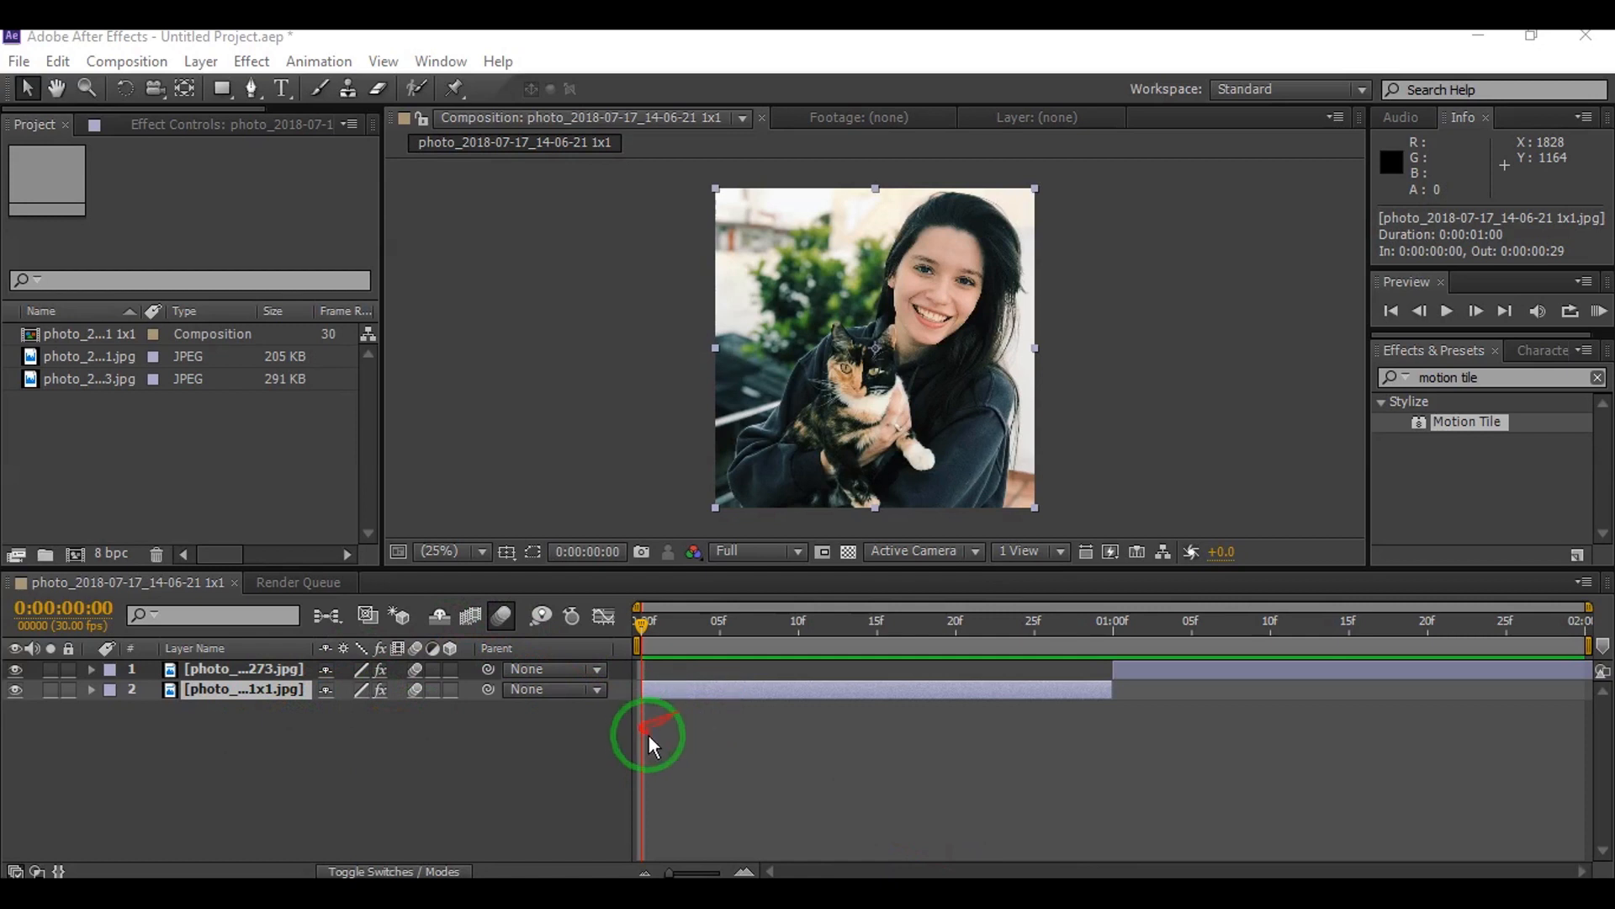
{"action": "key", "text": "s"}
{"action": "left_click", "coordinate": [154, 709]}
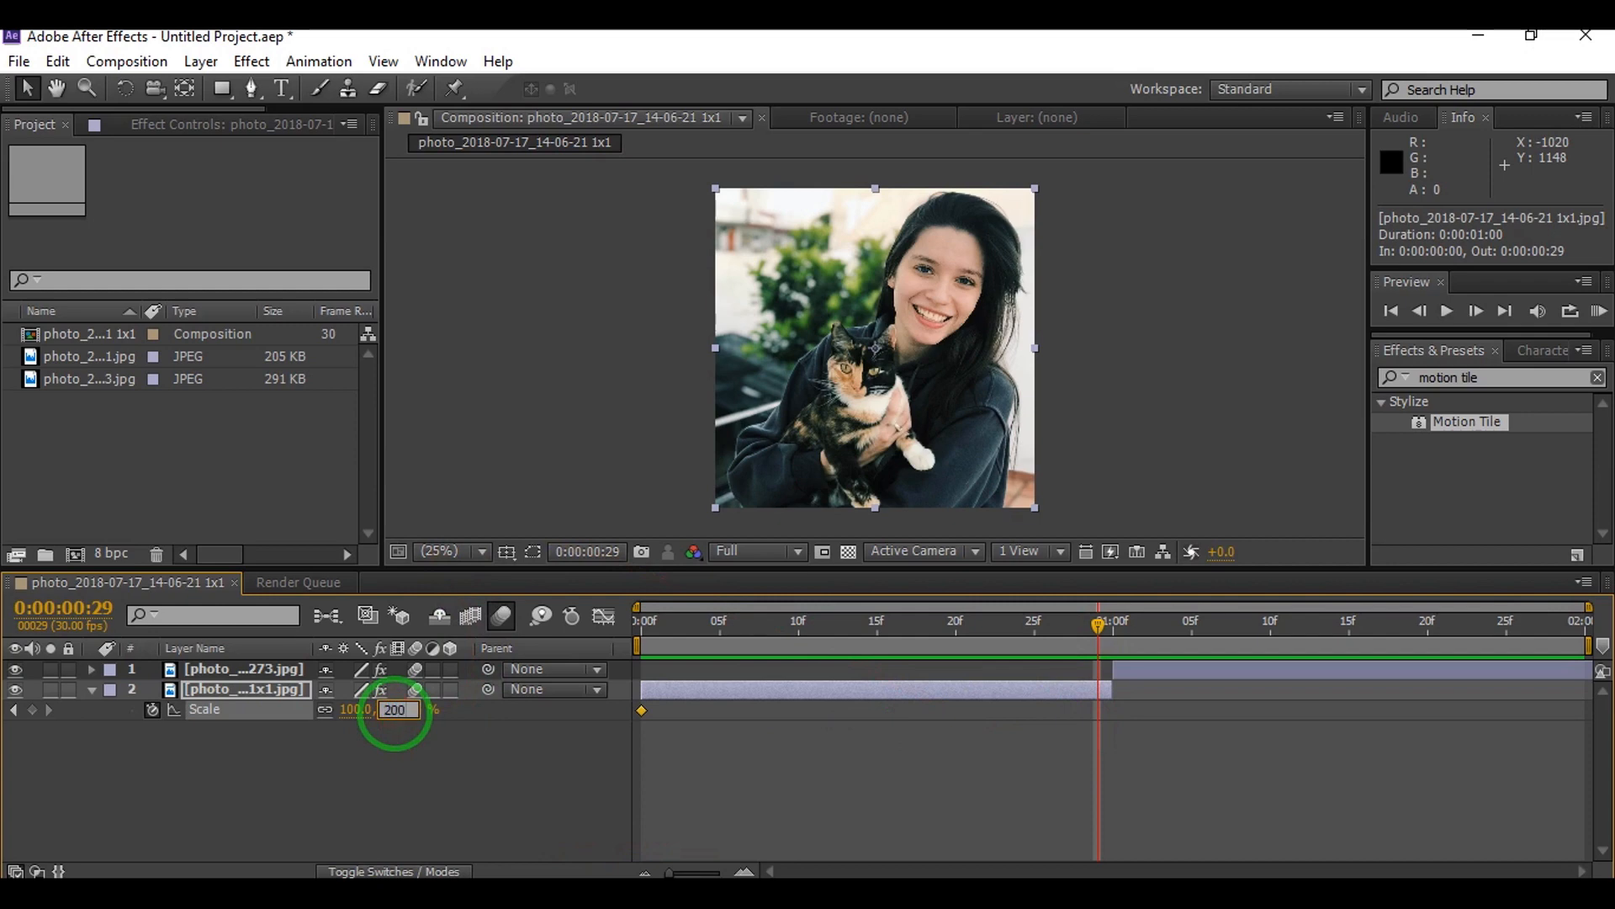
{"action": "key", "text": "Return"}
Apply Easy Ease to both of the lower layer's new scale keyframes.
{"action": "left_click_drag", "start_coordinate": [1128, 713], "coordinate": [578, 738]}
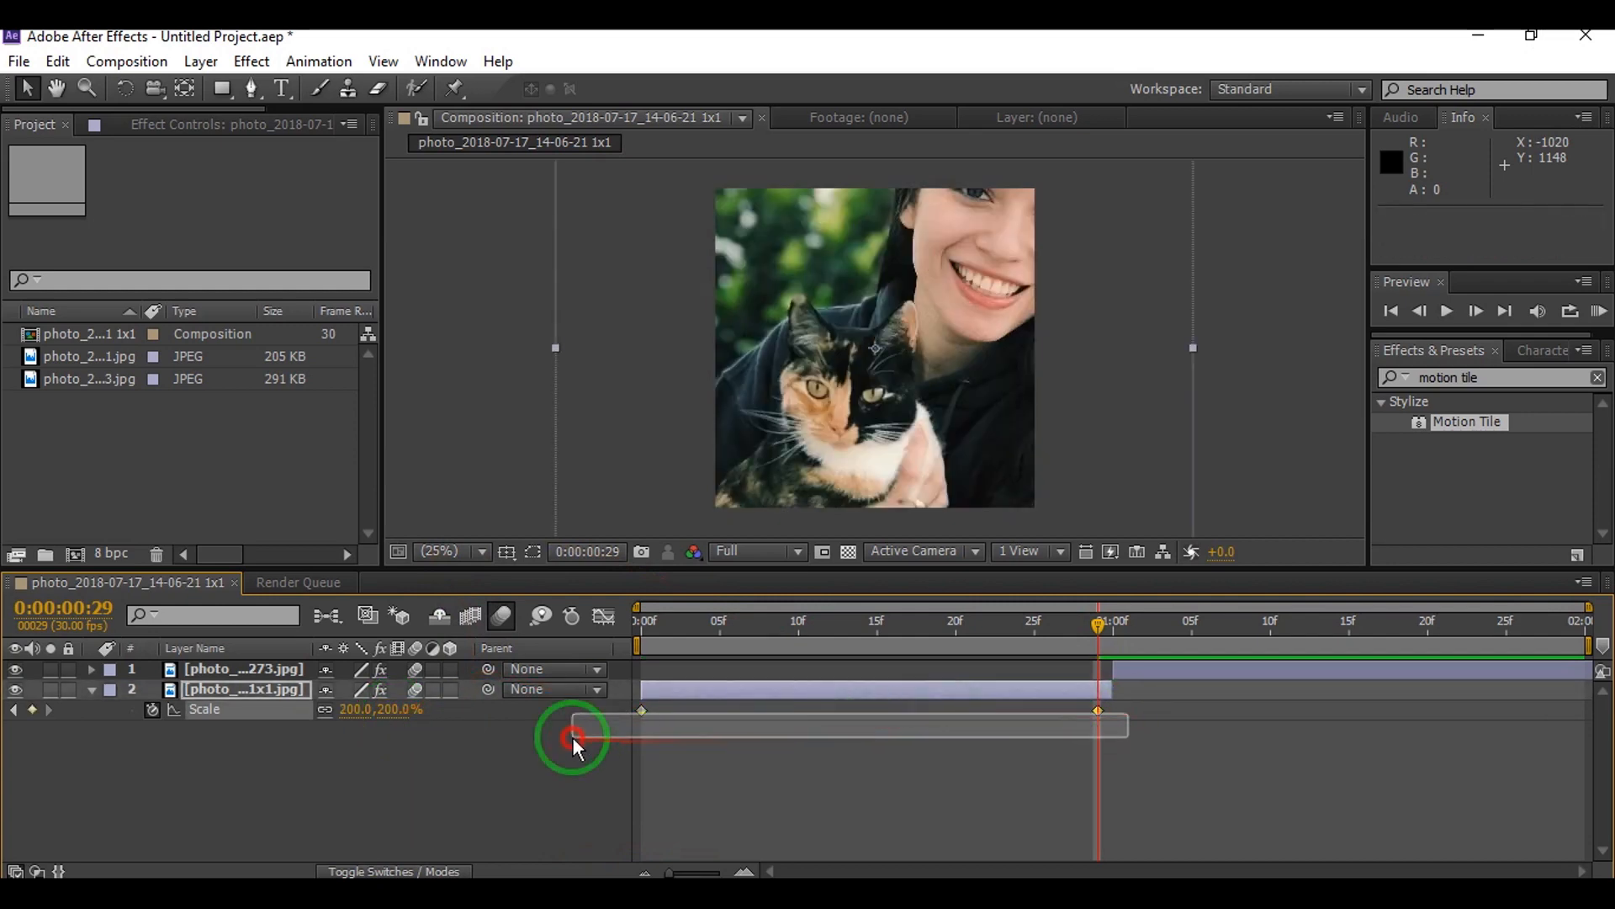
{"action": "right_click", "coordinate": [641, 711]}
{"action": "mouse_move", "coordinate": [810, 689]}
{"action": "left_click", "coordinate": [979, 739]}
Reshape the lower layer's scale curve so it stays nearly flat and rises steeply at 0:00:00:29.
{"action": "left_click", "coordinate": [603, 616]}
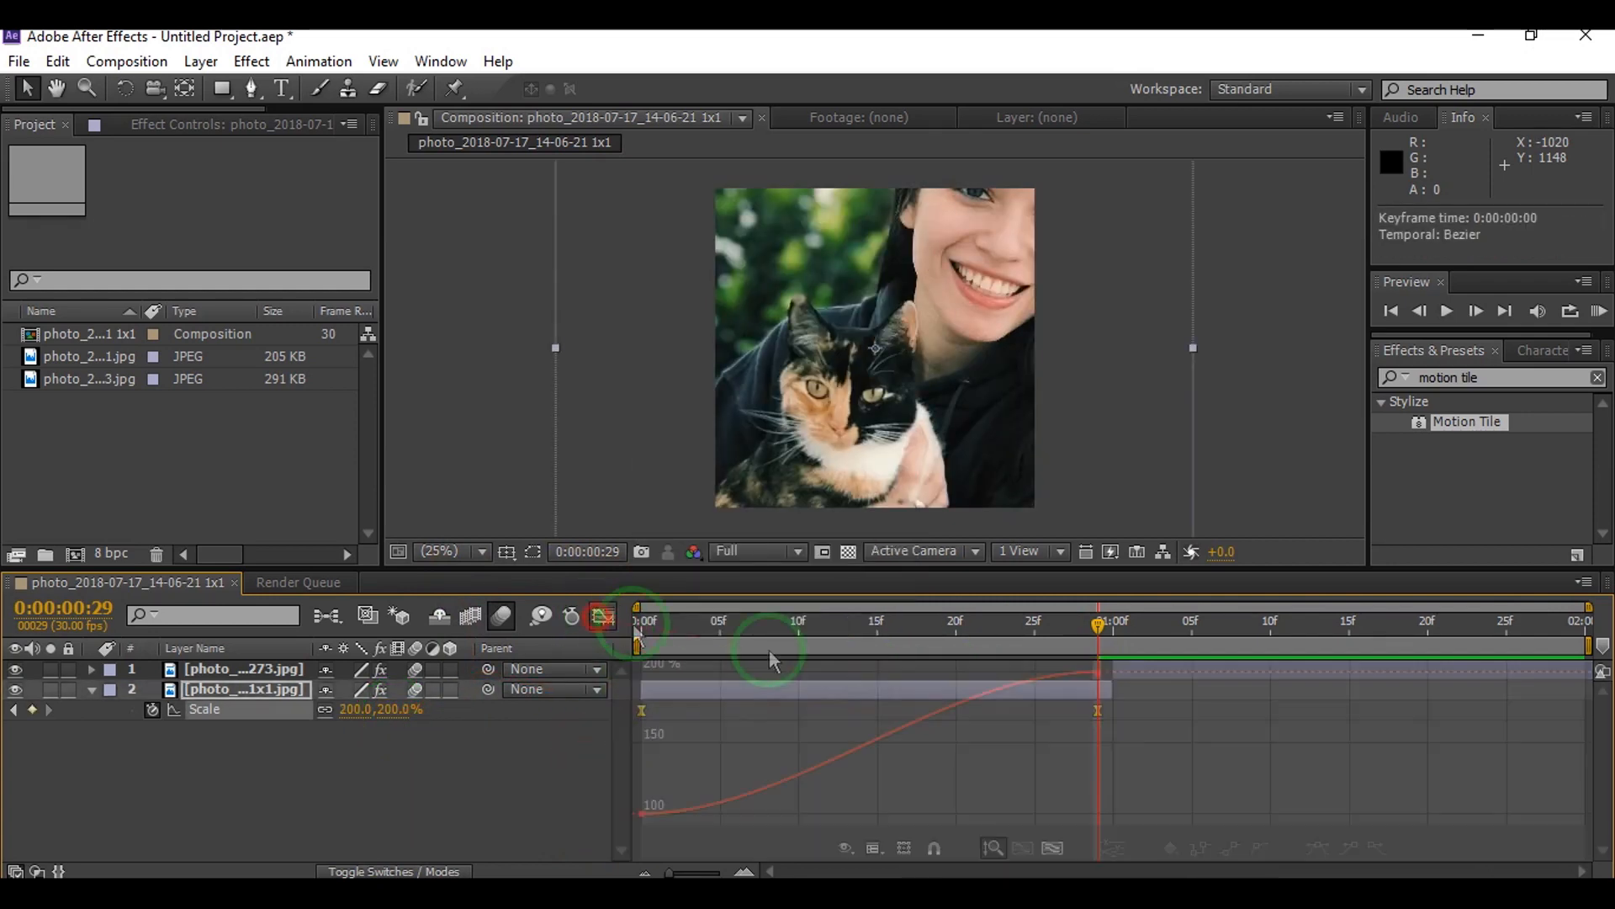
{"action": "left_click", "coordinate": [909, 734]}
{"action": "left_click_drag", "start_coordinate": [791, 816], "coordinate": [1053, 820]}
{"action": "left_click_drag", "start_coordinate": [946, 671], "coordinate": [1115, 808]}
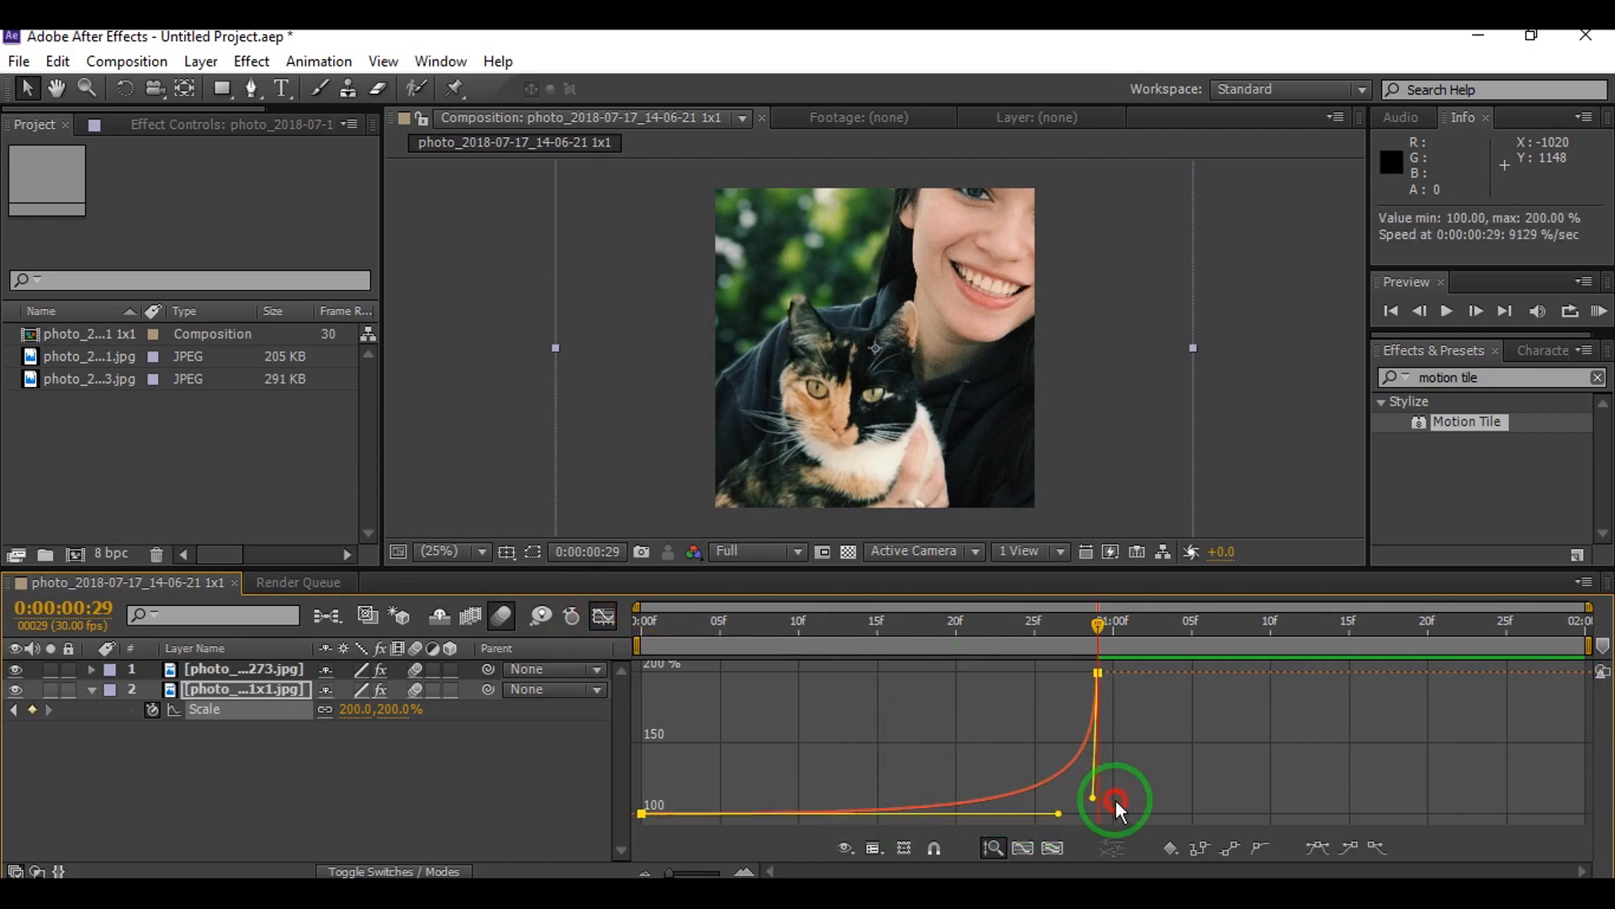
{"action": "left_click", "coordinate": [605, 616]}
{"action": "key", "text": "s"}
{"action": "left_click", "coordinate": [1067, 762]}
Keyframe the upper layer's scale at 0:00:02:00 and set it to 200% at 0:00:01:00.
{"action": "left_click", "coordinate": [1116, 630]}
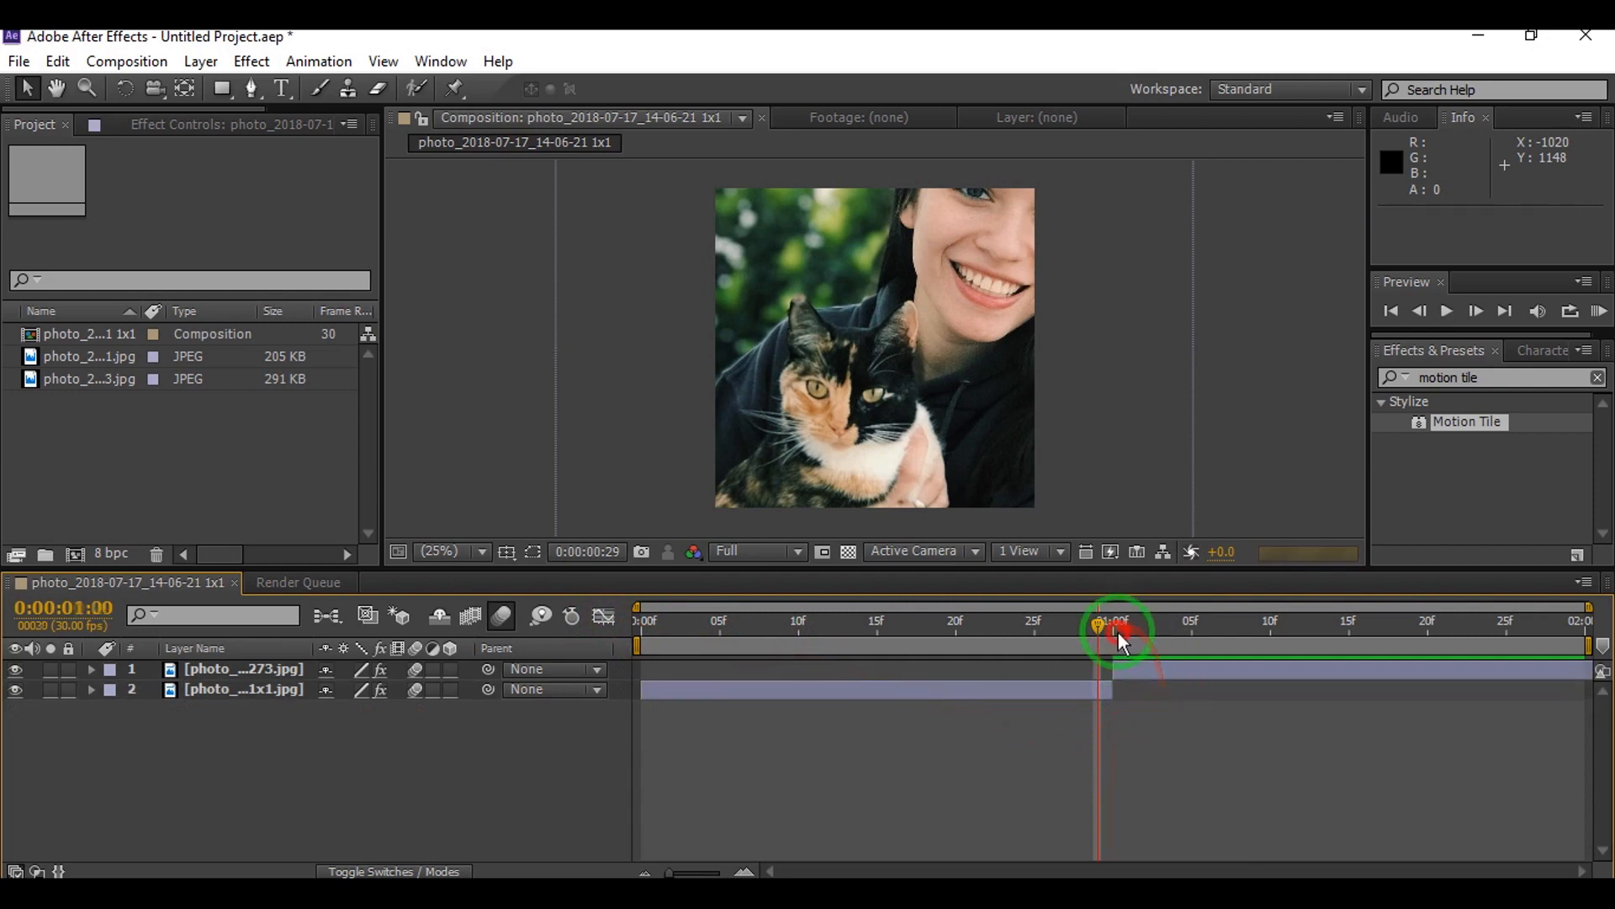
{"action": "left_click", "coordinate": [1119, 671]}
{"action": "key", "text": "s"}
{"action": "left_click", "coordinate": [152, 691]}
{"action": "left_click_drag", "start_coordinate": [1113, 690], "coordinate": [1581, 725]}
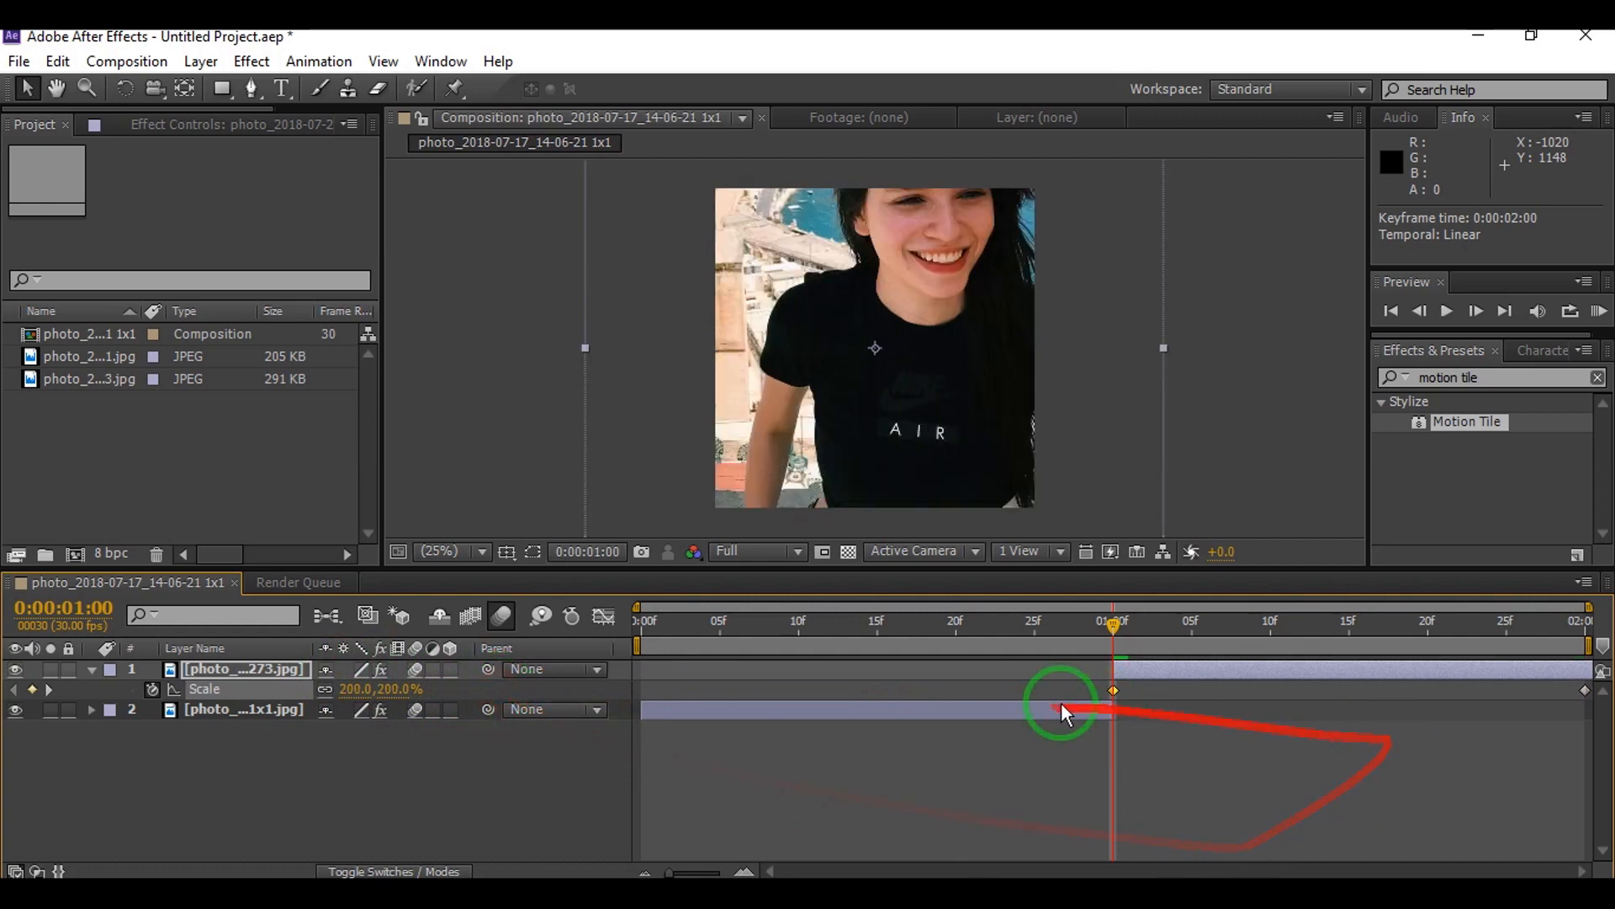
Apply Easy Ease to both of the upper layer's new scale keyframes.
{"action": "right_click", "coordinate": [1114, 690]}
{"action": "mouse_move", "coordinate": [1186, 671]}
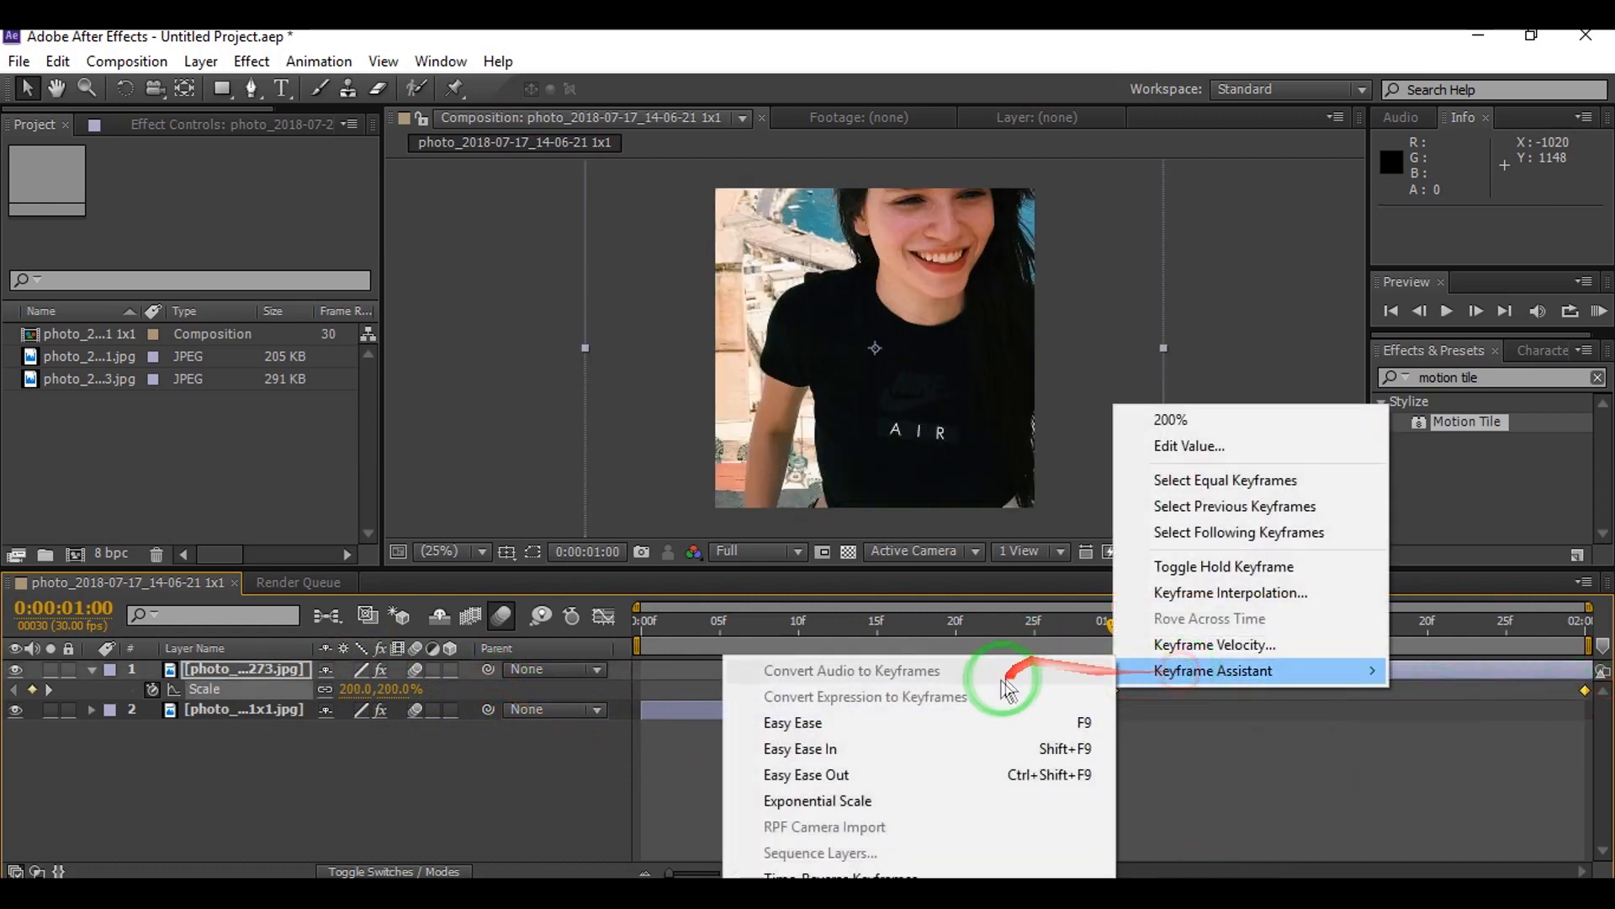
{"action": "left_click", "coordinate": [981, 718]}
Reshape the upper layer's scale curve to fall steeply at 0:00:01:00 and level off early, and preview the transition.
{"action": "left_click", "coordinate": [603, 615]}
{"action": "left_click", "coordinate": [1241, 705]}
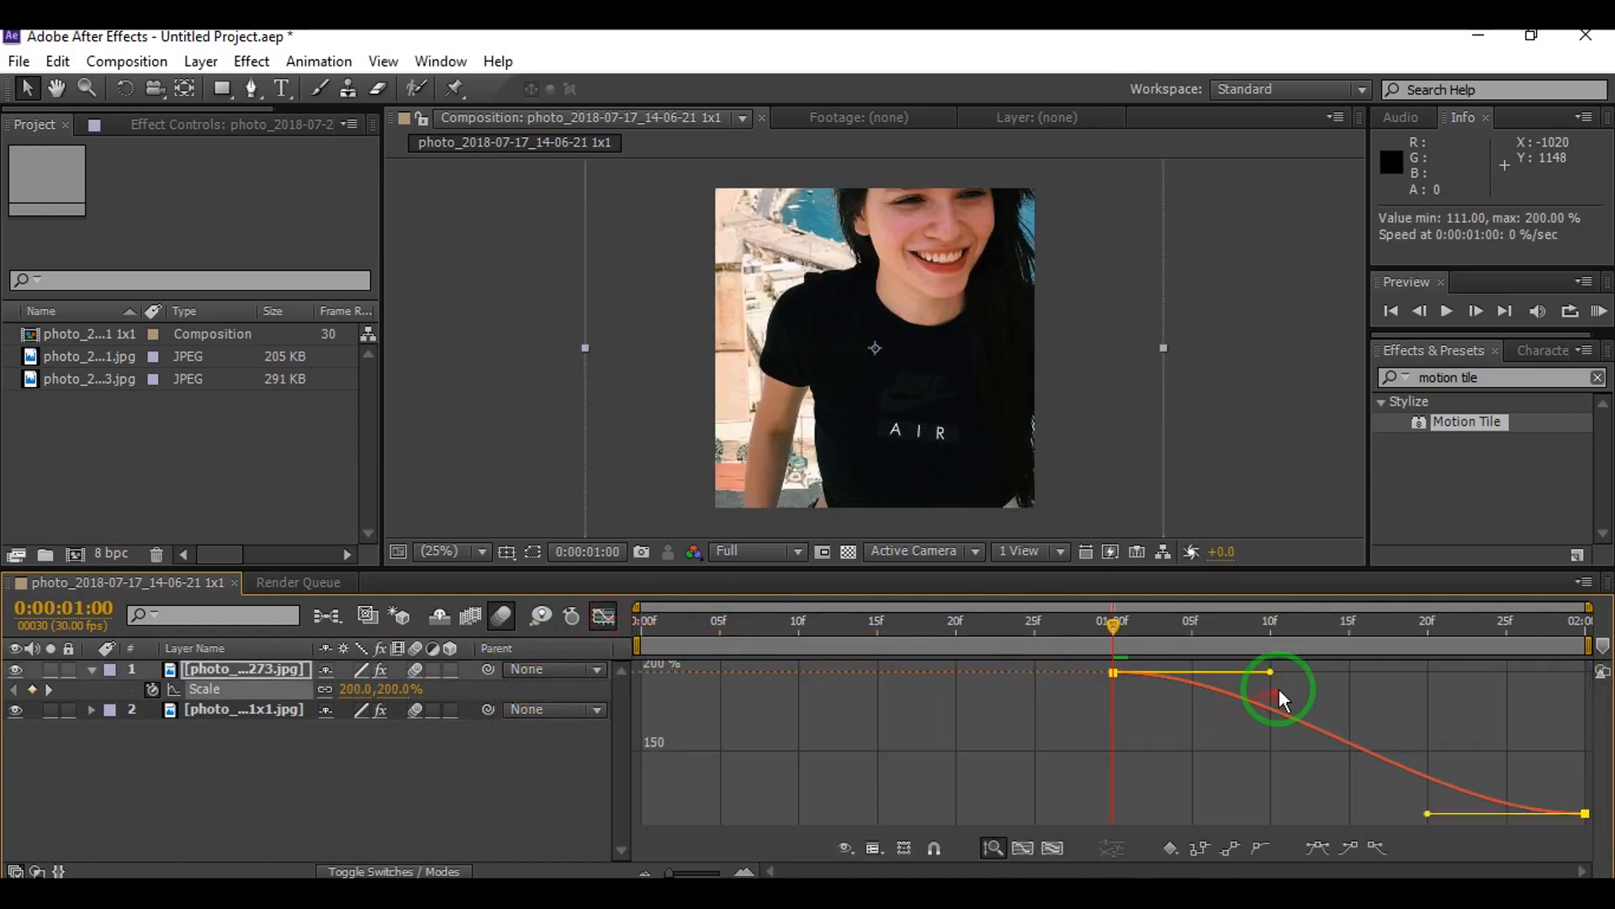
{"action": "left_click_drag", "start_coordinate": [1415, 815], "coordinate": [1149, 816]}
{"action": "left_click", "coordinate": [603, 615]}
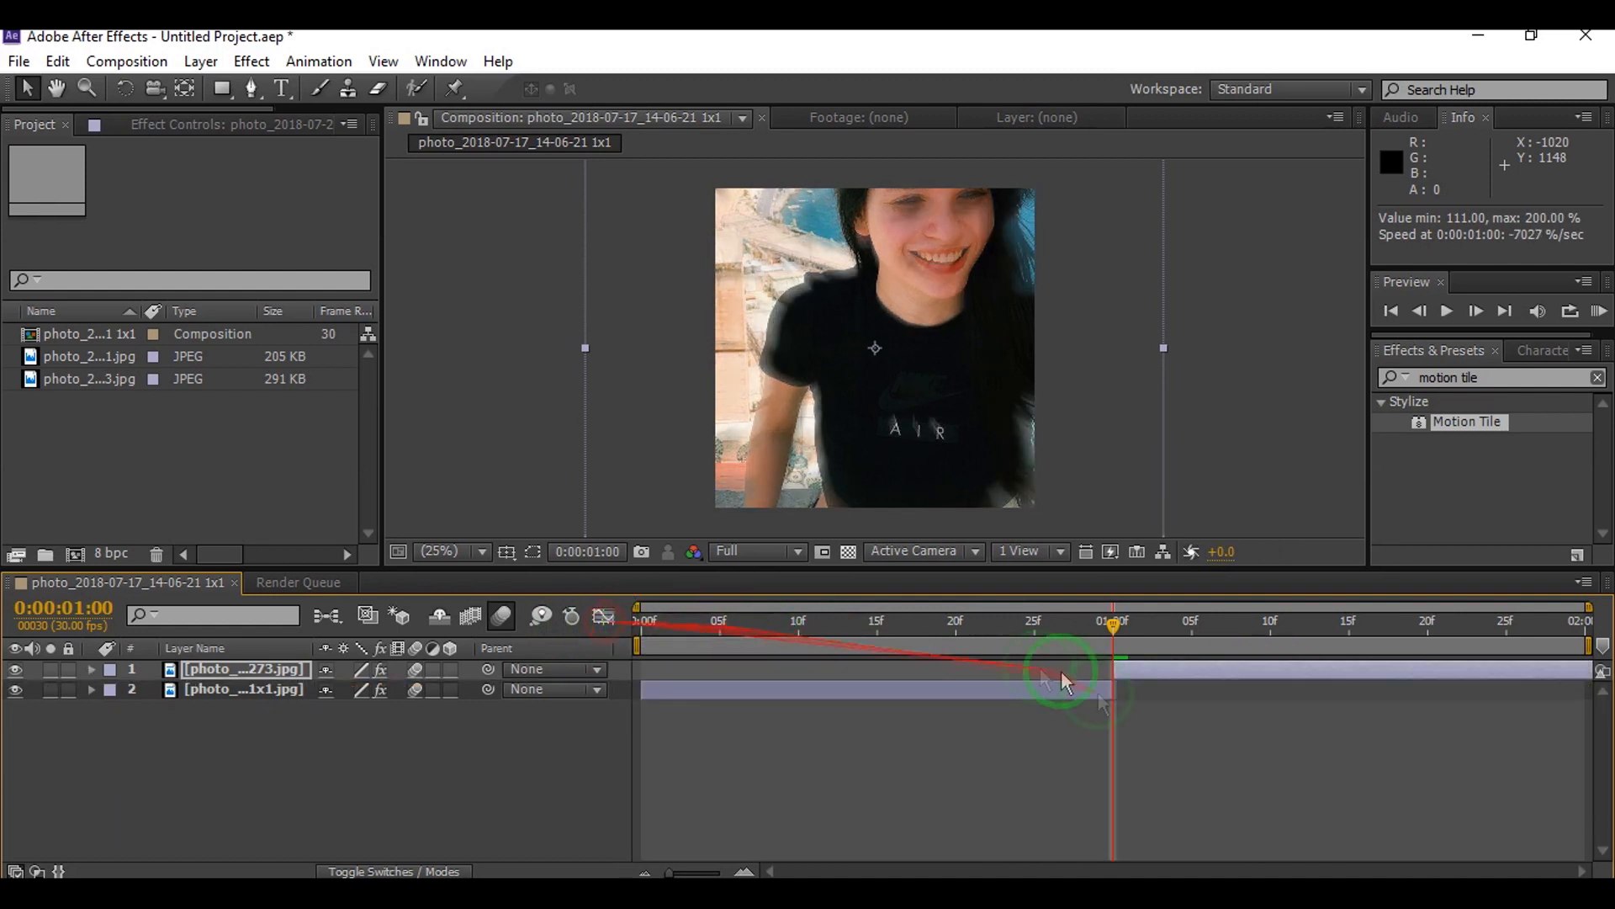
{"action": "left_click", "coordinate": [1598, 318]}
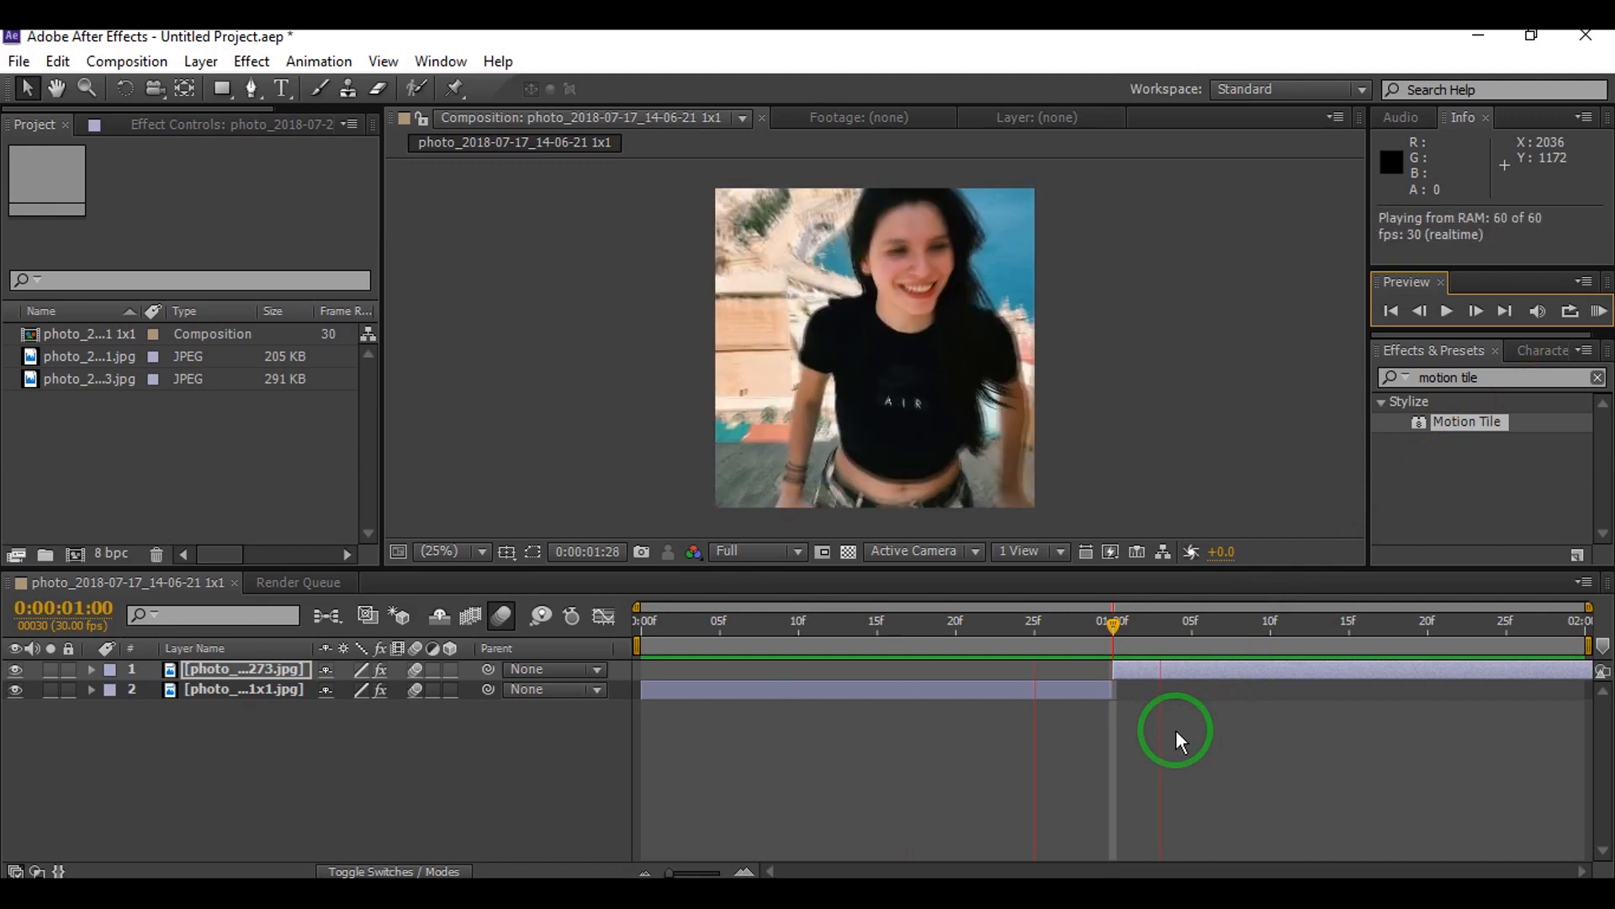
{"action": "left_click", "coordinate": [1095, 755]}
Move the upper layer's first scale keyframe back one frame to 0:00:00:29.
{"action": "left_click", "coordinate": [1142, 667]}
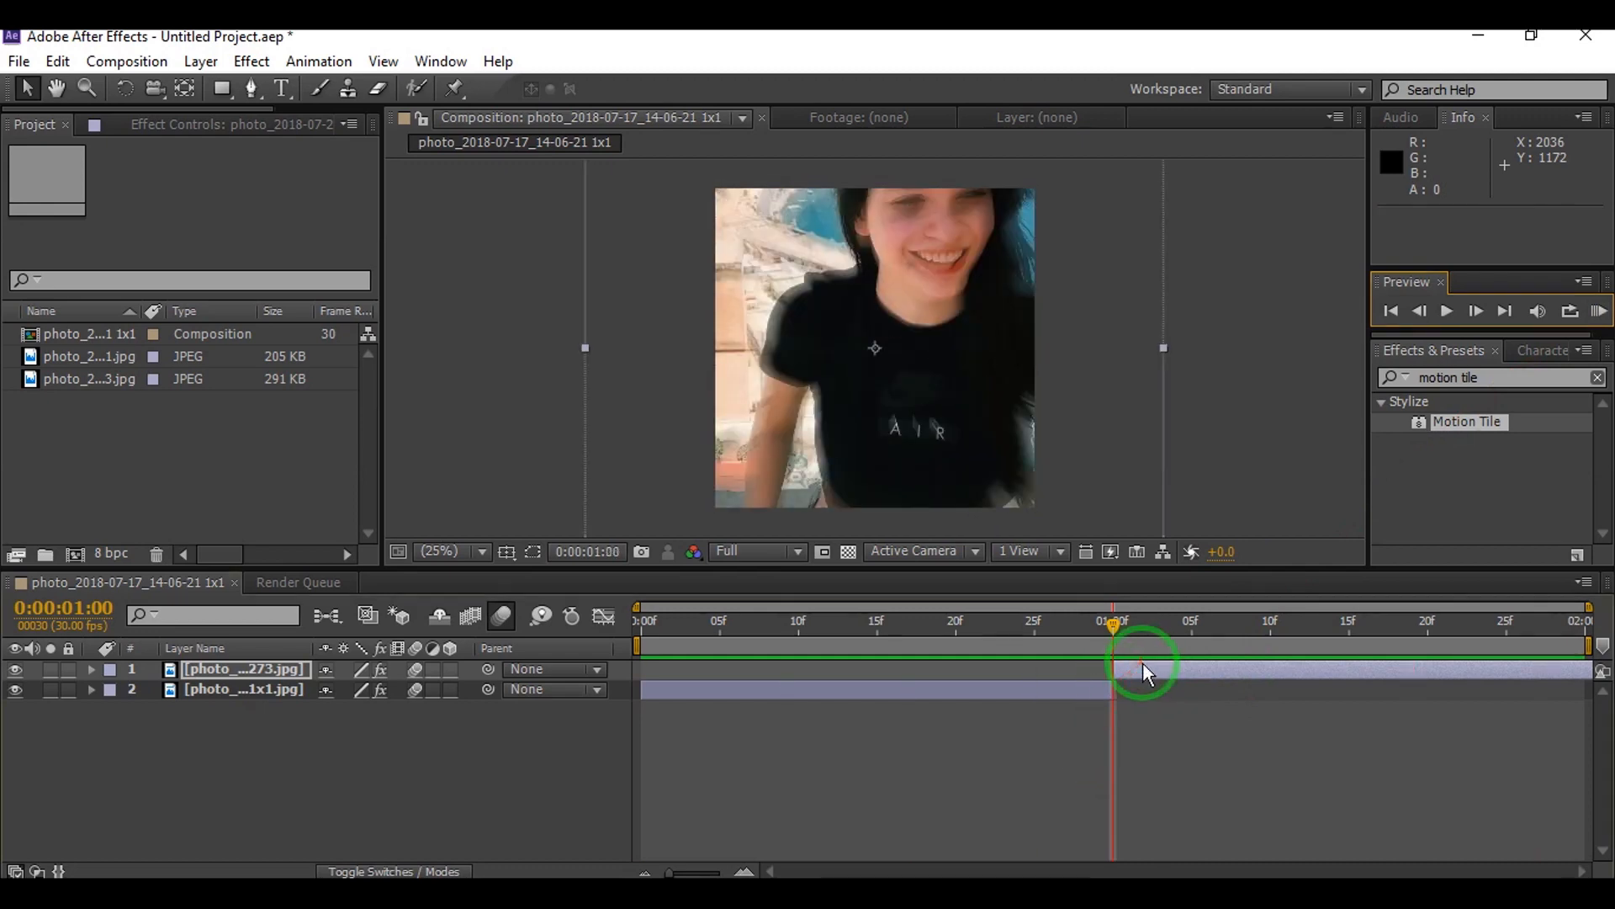
{"action": "key", "text": "u"}
{"action": "left_click", "coordinate": [1140, 698]}
{"action": "left_click_drag", "start_coordinate": [1114, 690], "coordinate": [1101, 690]}
{"action": "key", "text": "u"}
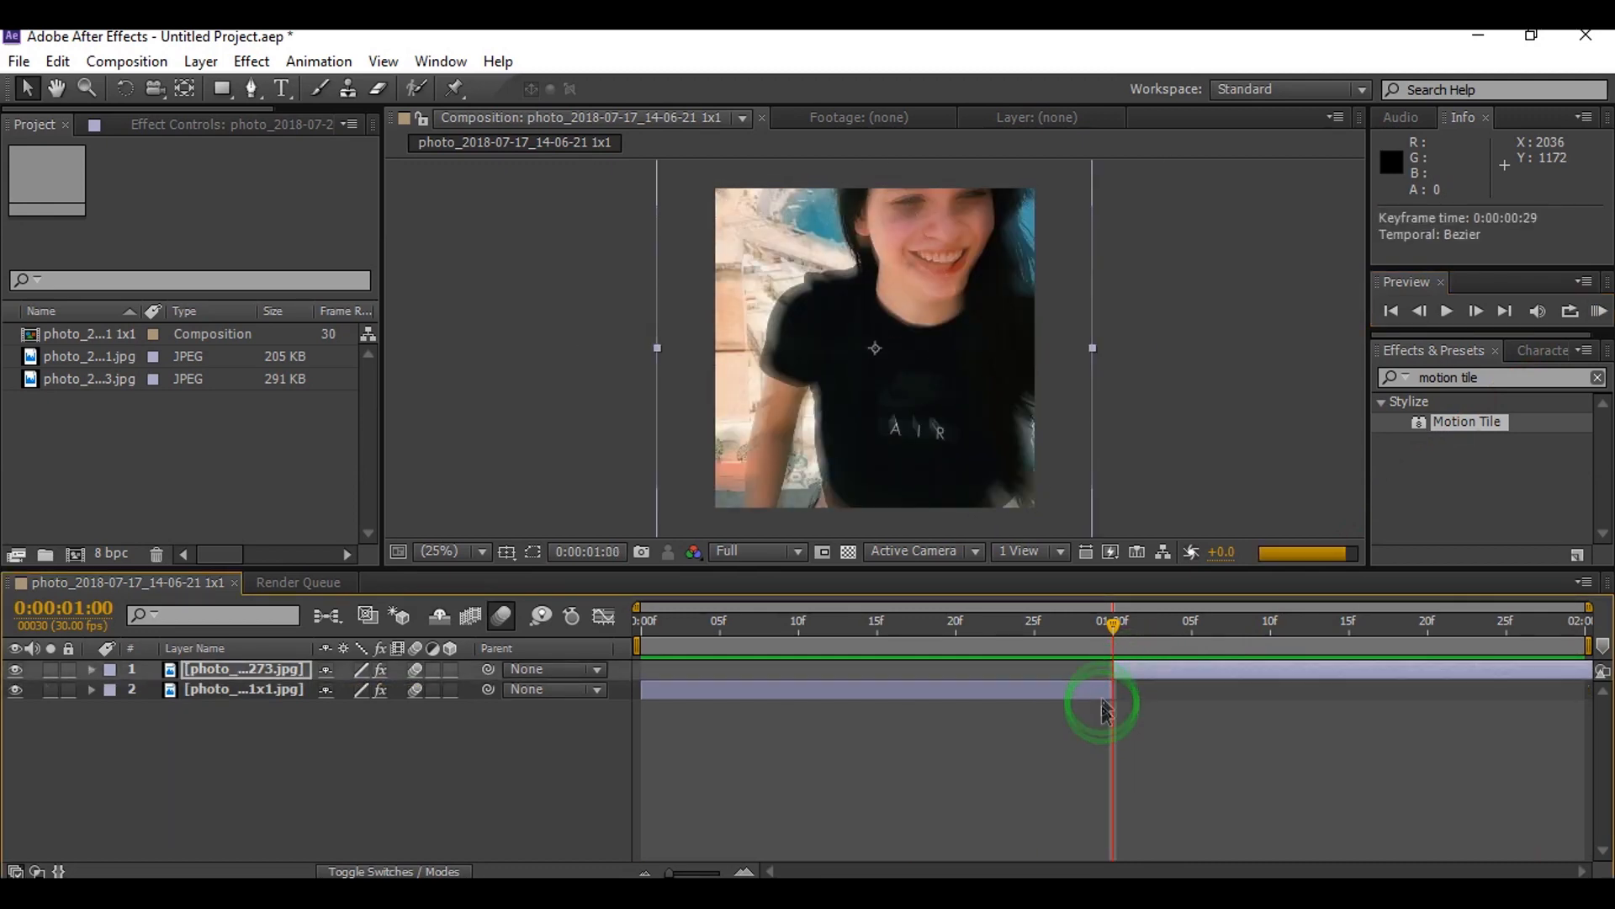
Move the lower layer's last scale keyframe to 0:00:01:00 and play a RAM preview of the zoom-in transition.
{"action": "left_click", "coordinate": [1101, 691]}
{"action": "key", "text": "u"}
{"action": "left_click", "coordinate": [1112, 720]}
{"action": "key", "text": "u"}
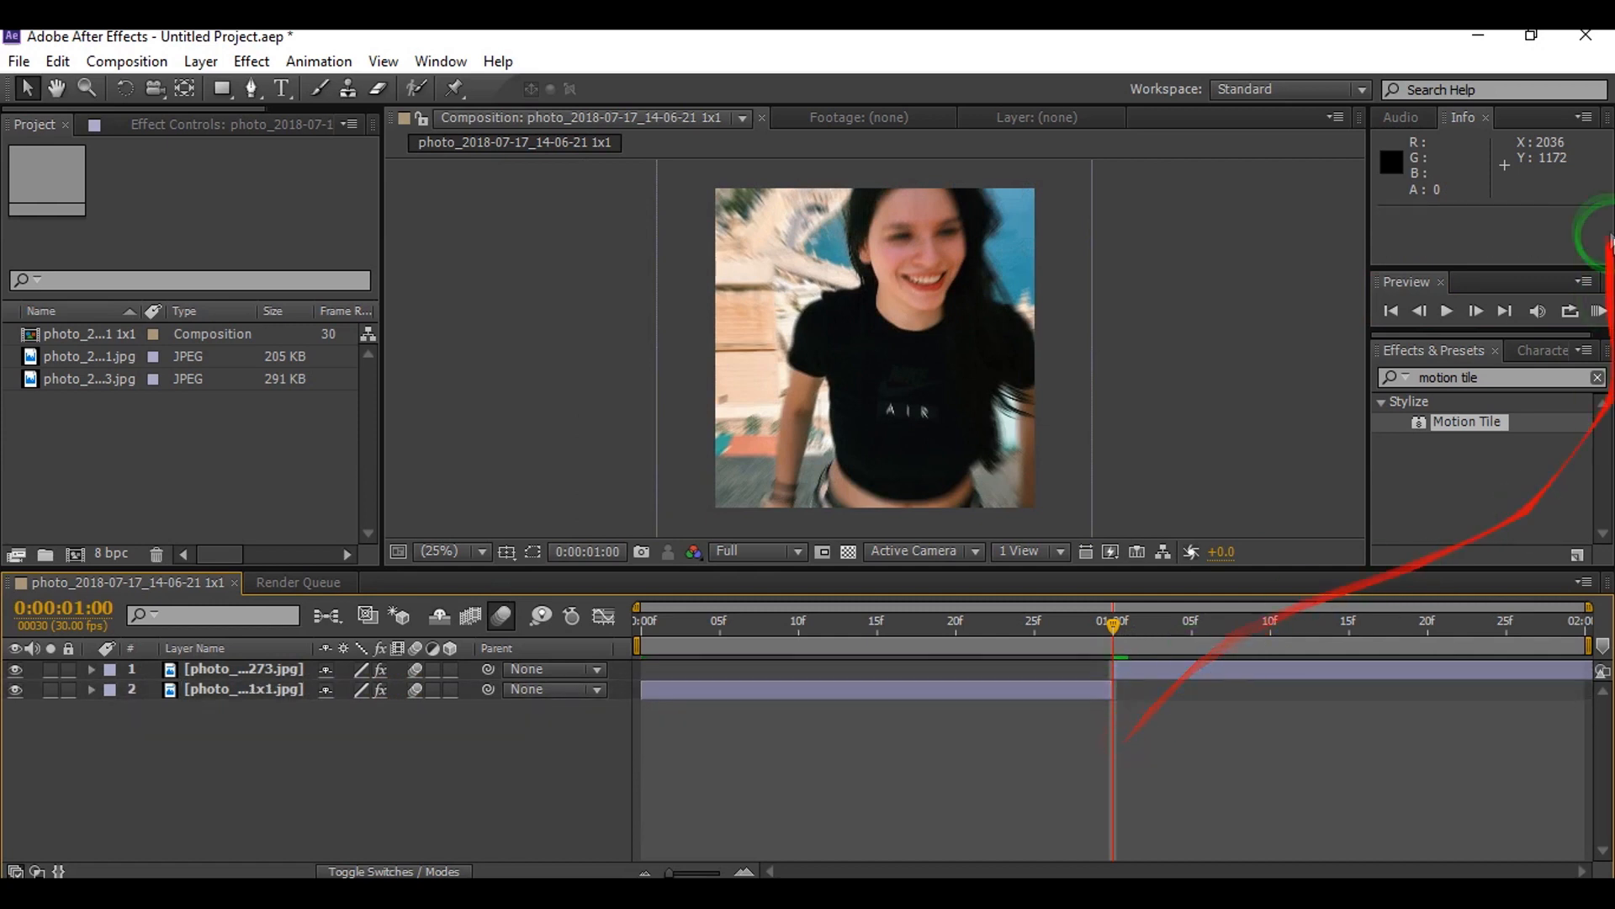
{"action": "left_click", "coordinate": [1598, 312]}
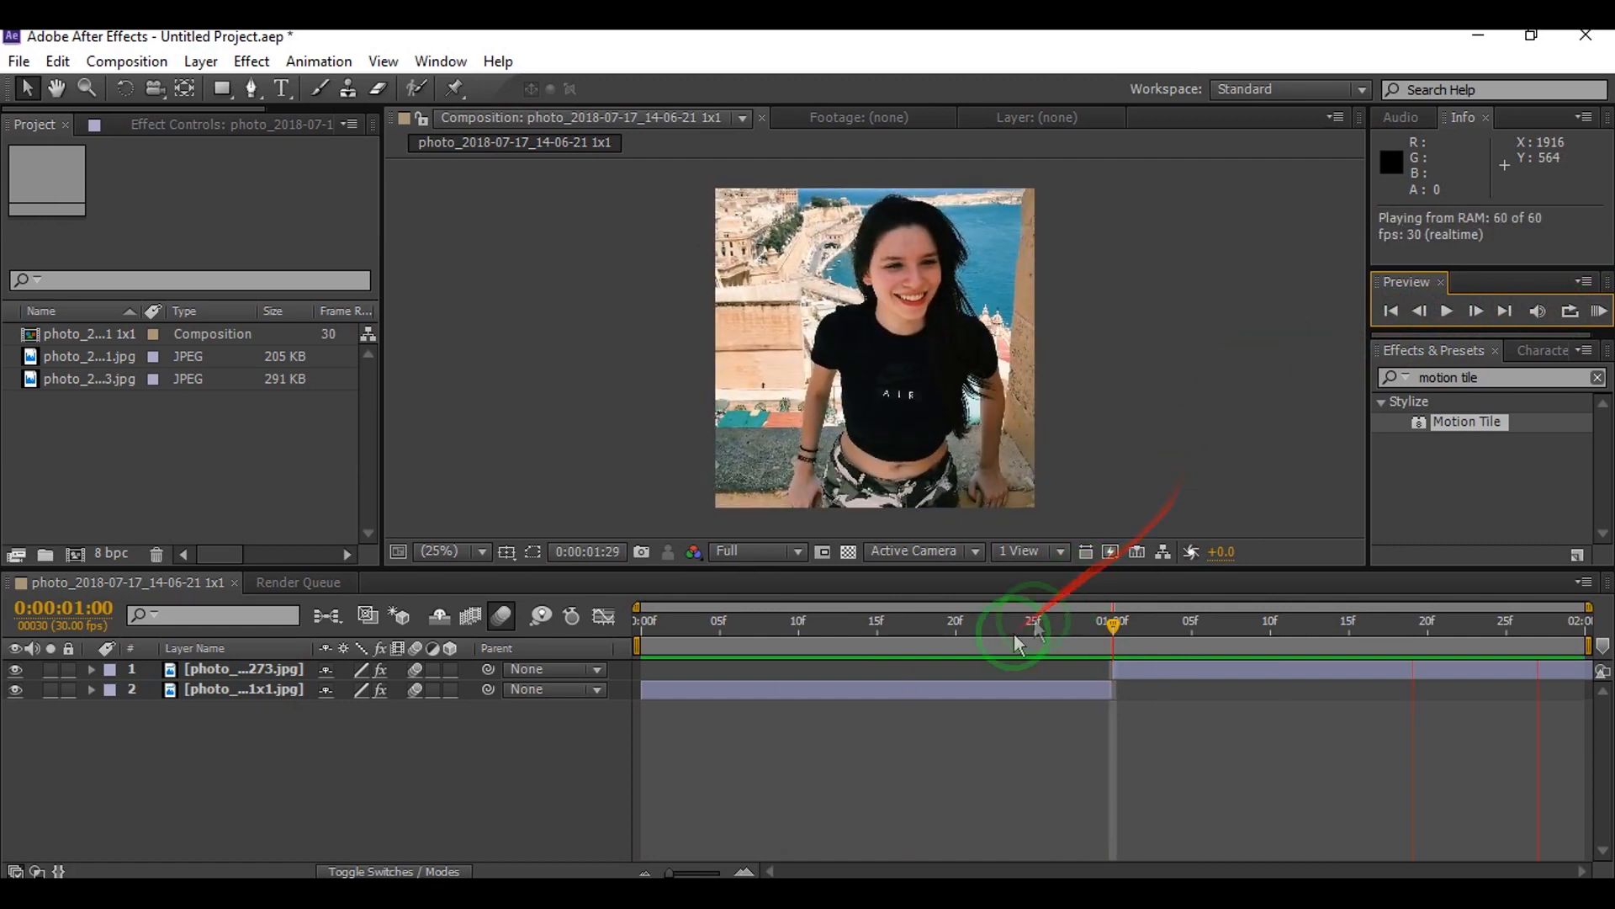
{"action": "left_click", "coordinate": [880, 698]}
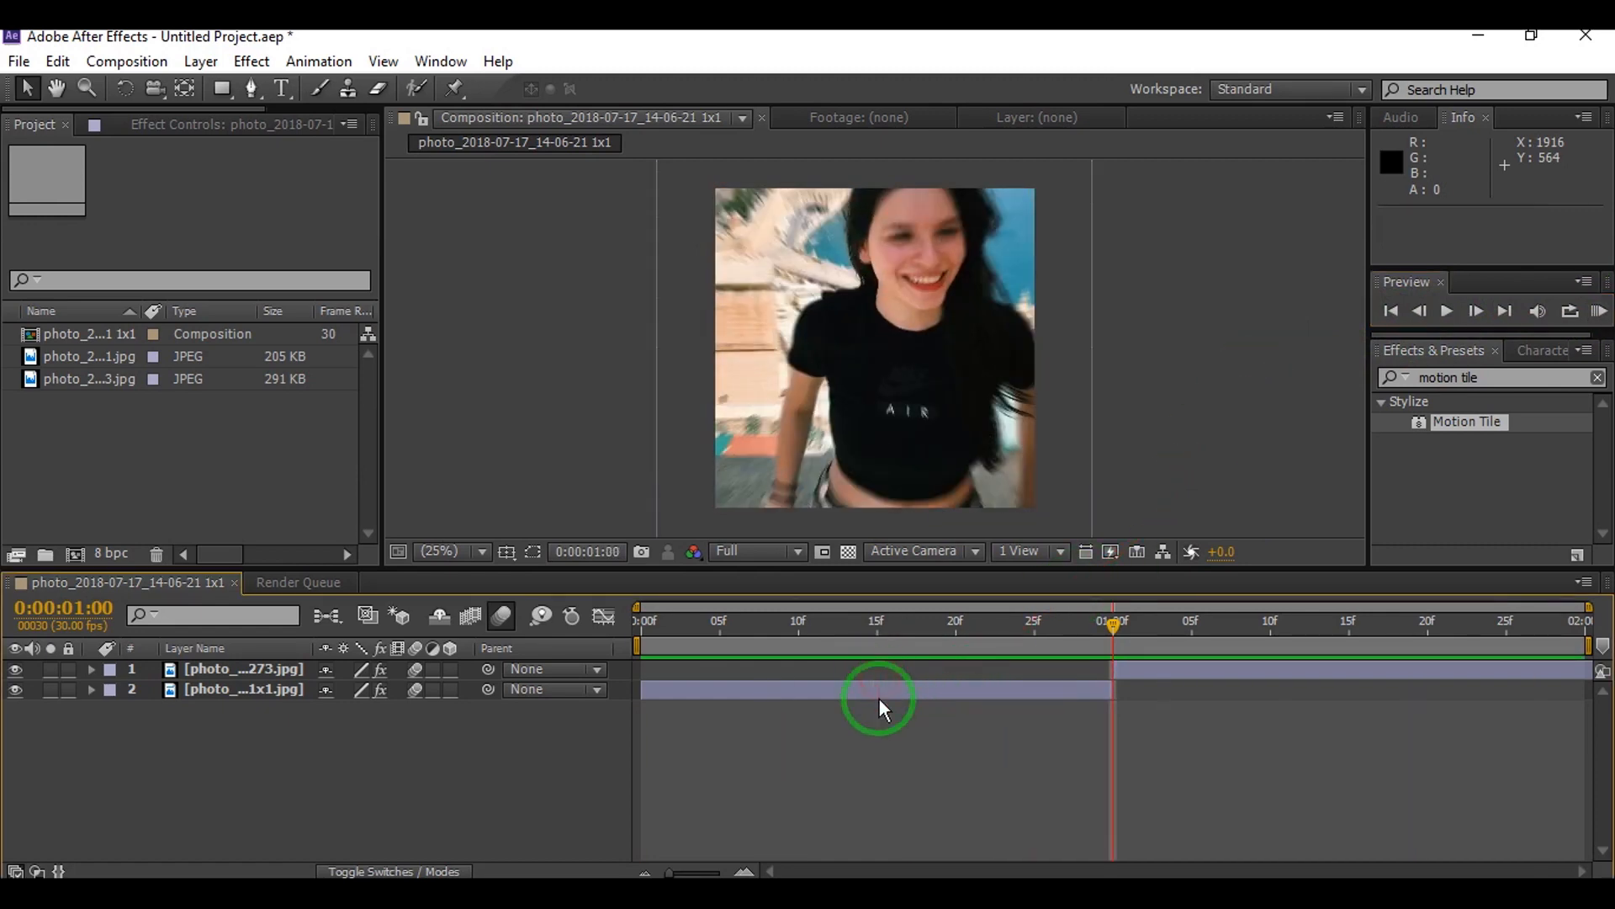
Keyframe the lower layer's rotation at 0:00:00:00 and set it to 90° at 0:00:00:29.
{"action": "left_click", "coordinate": [1102, 620]}
{"action": "key", "text": "r"}
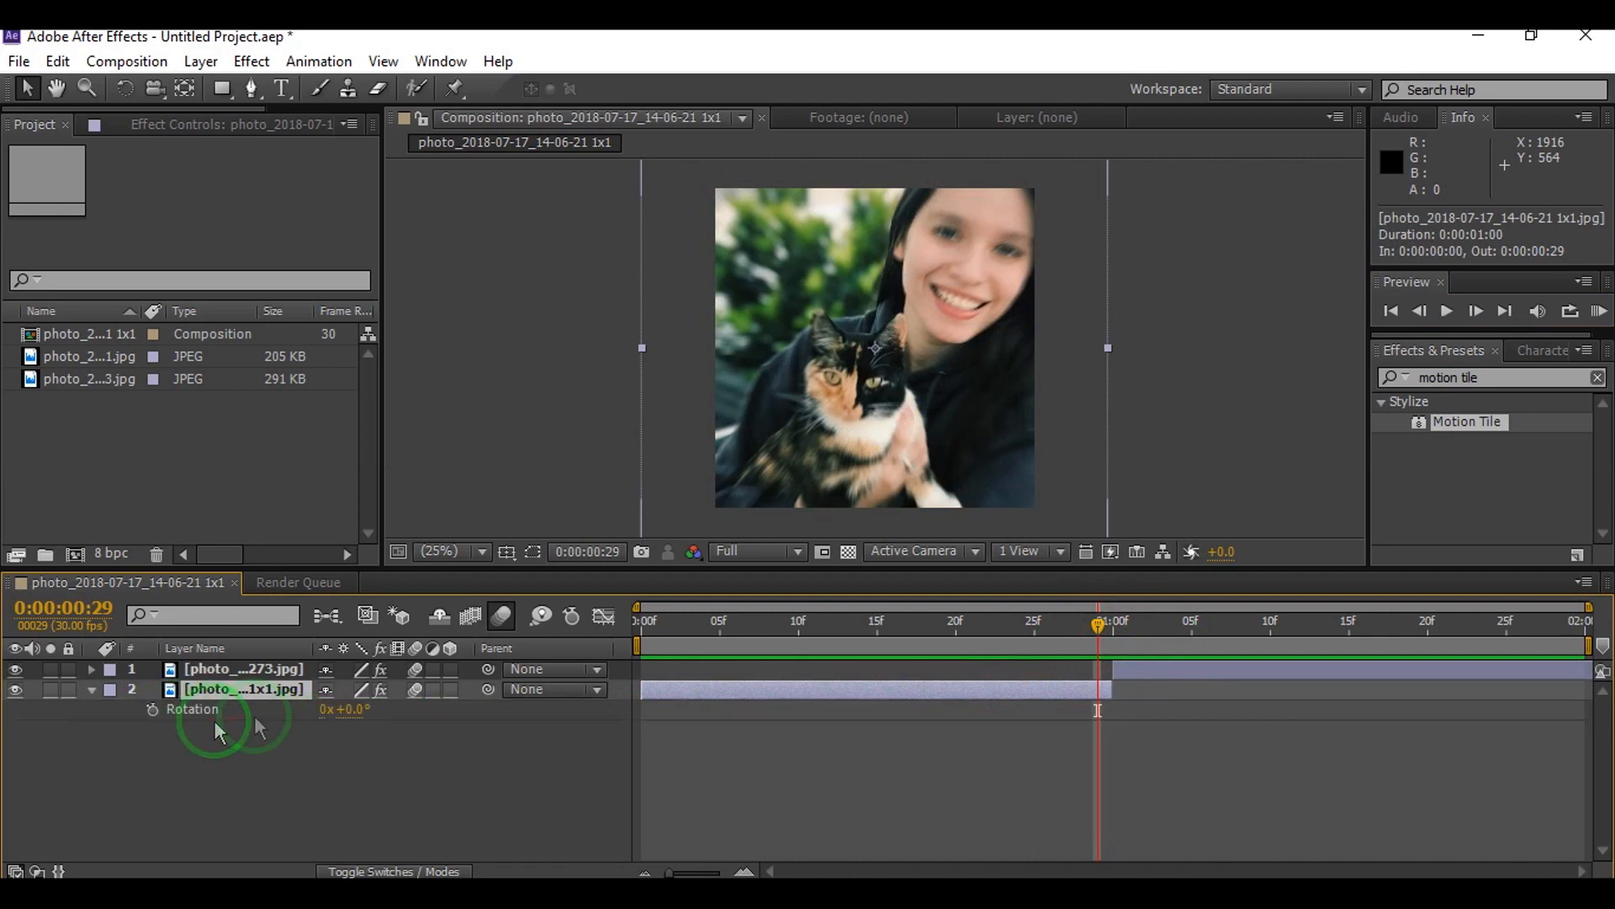
{"action": "left_click", "coordinate": [153, 710]}
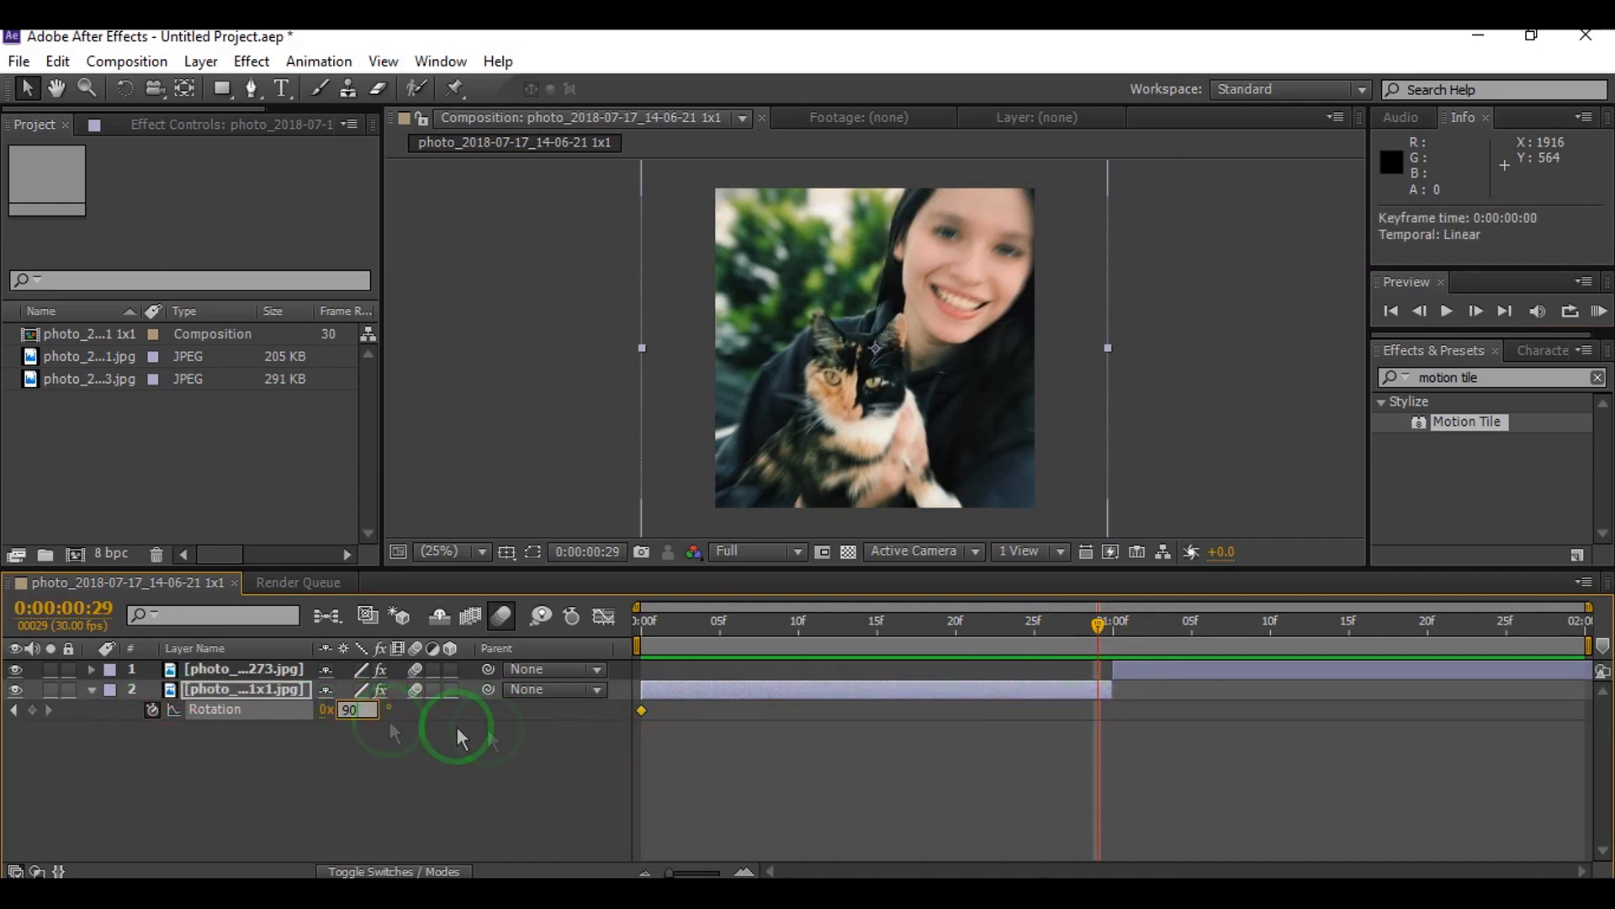
{"action": "key", "text": "Return"}
Apply Easy Ease to both rotation keyframes of the lower layer.
{"action": "right_click", "coordinate": [1090, 711]}
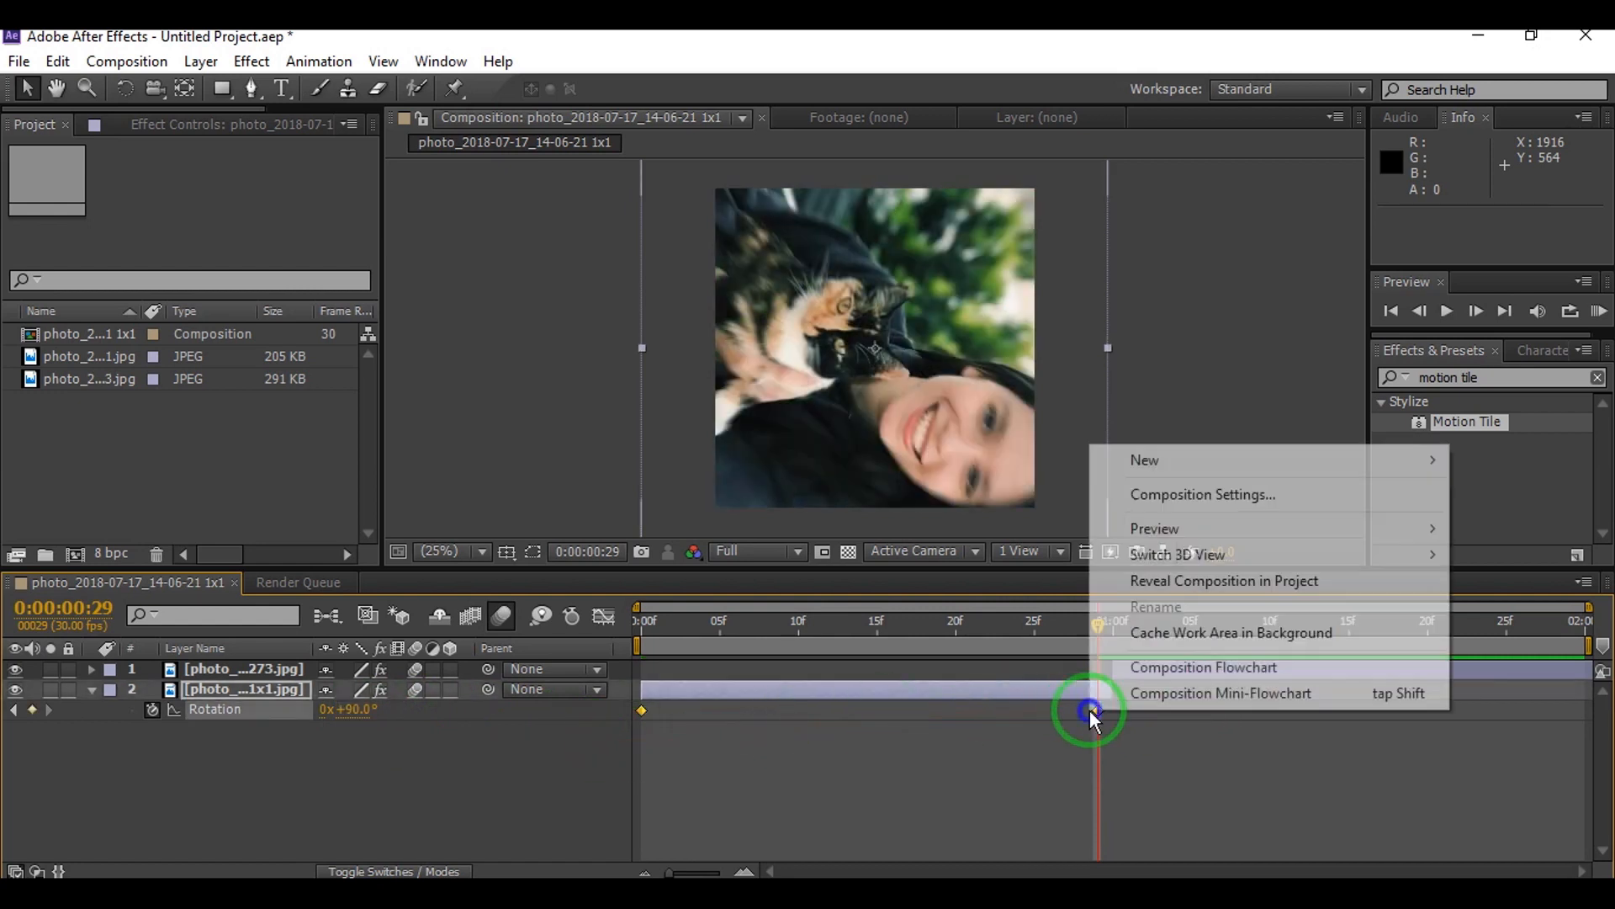
{"action": "mouse_move", "coordinate": [1200, 461]}
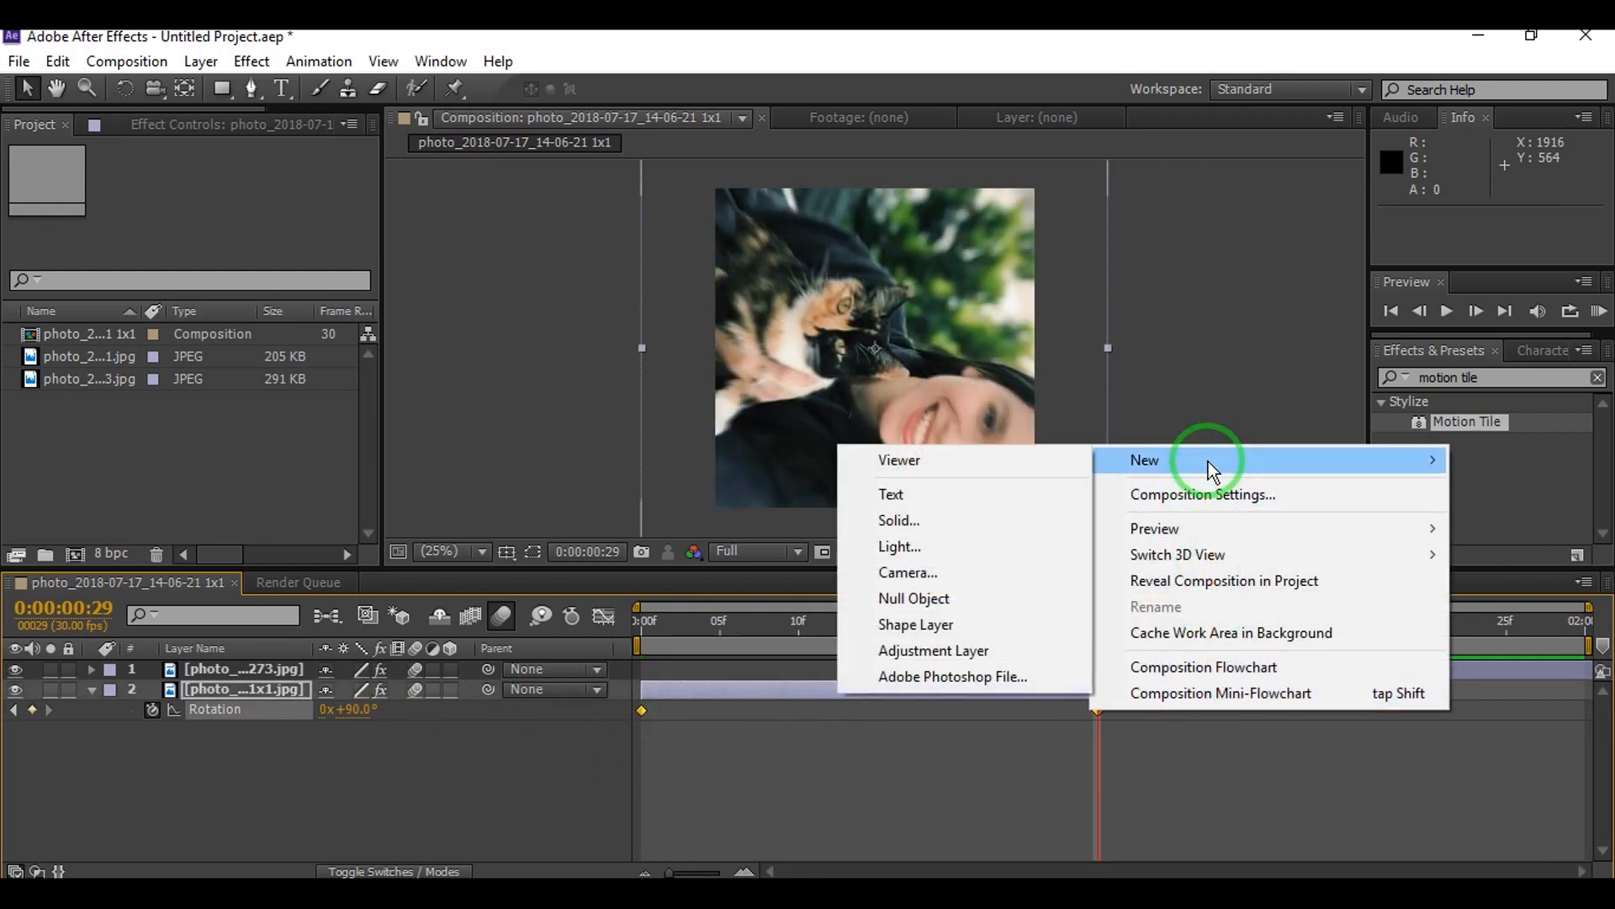
{"action": "right_click", "coordinate": [1092, 710]}
{"action": "mouse_move", "coordinate": [1138, 703]}
{"action": "left_click", "coordinate": [925, 747]}
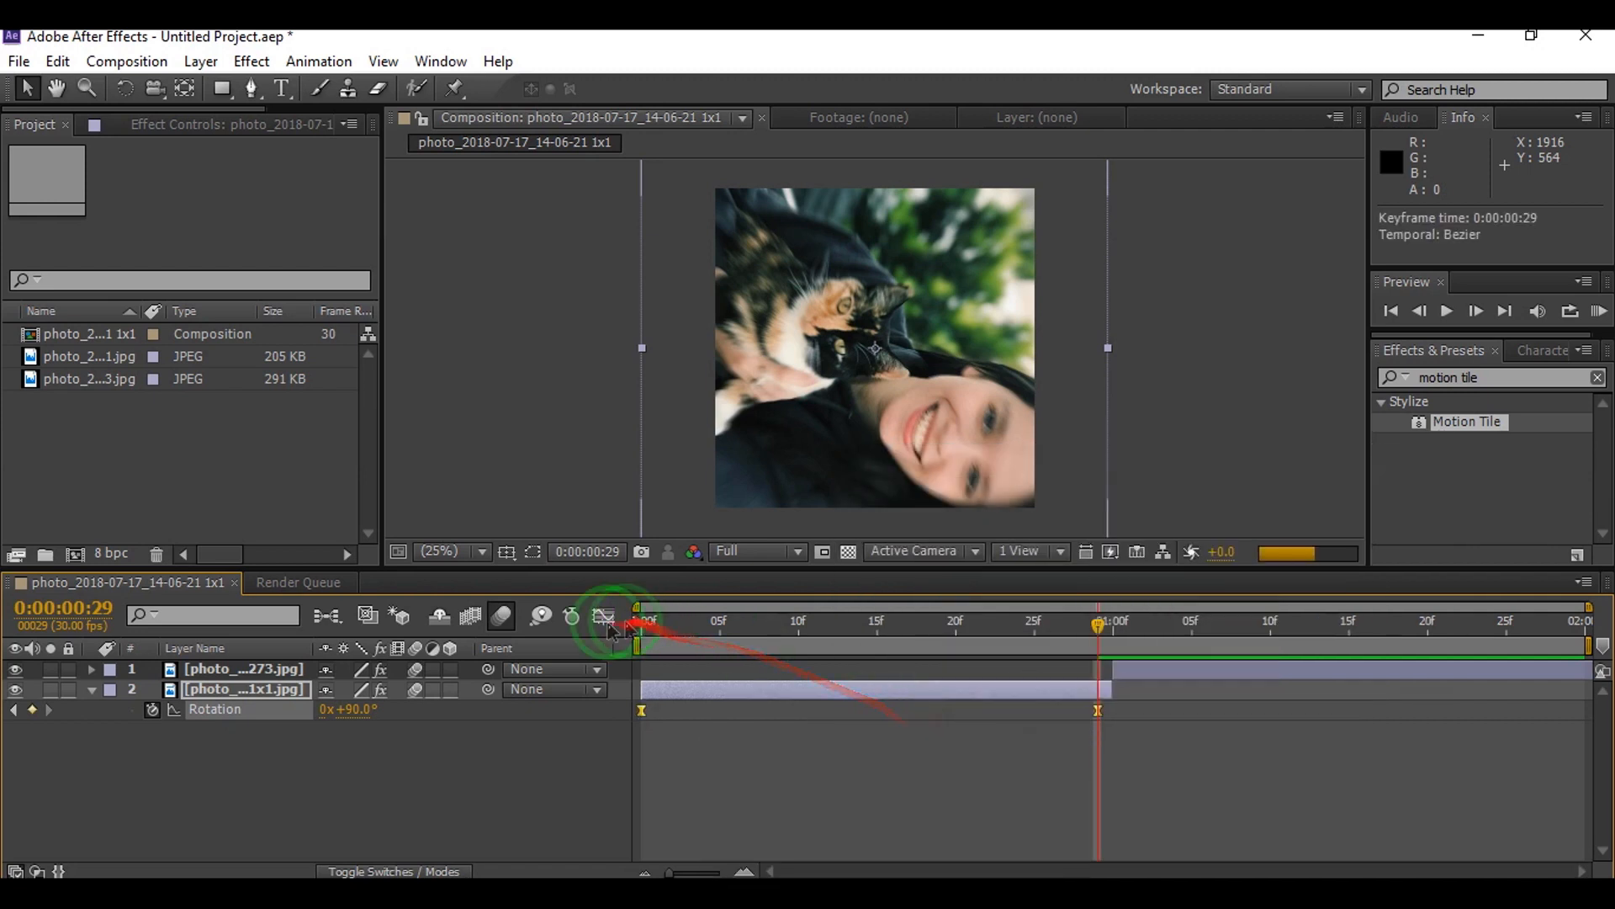
Reshape the lower layer's rotation curve so it stays nearly flat and rises steeply at 0:00:00:29.
{"action": "left_click", "coordinate": [605, 618]}
{"action": "left_click", "coordinate": [1038, 681]}
{"action": "left_click_drag", "start_coordinate": [947, 673], "coordinate": [1136, 801]}
{"action": "left_click_drag", "start_coordinate": [803, 821], "coordinate": [1098, 811]}
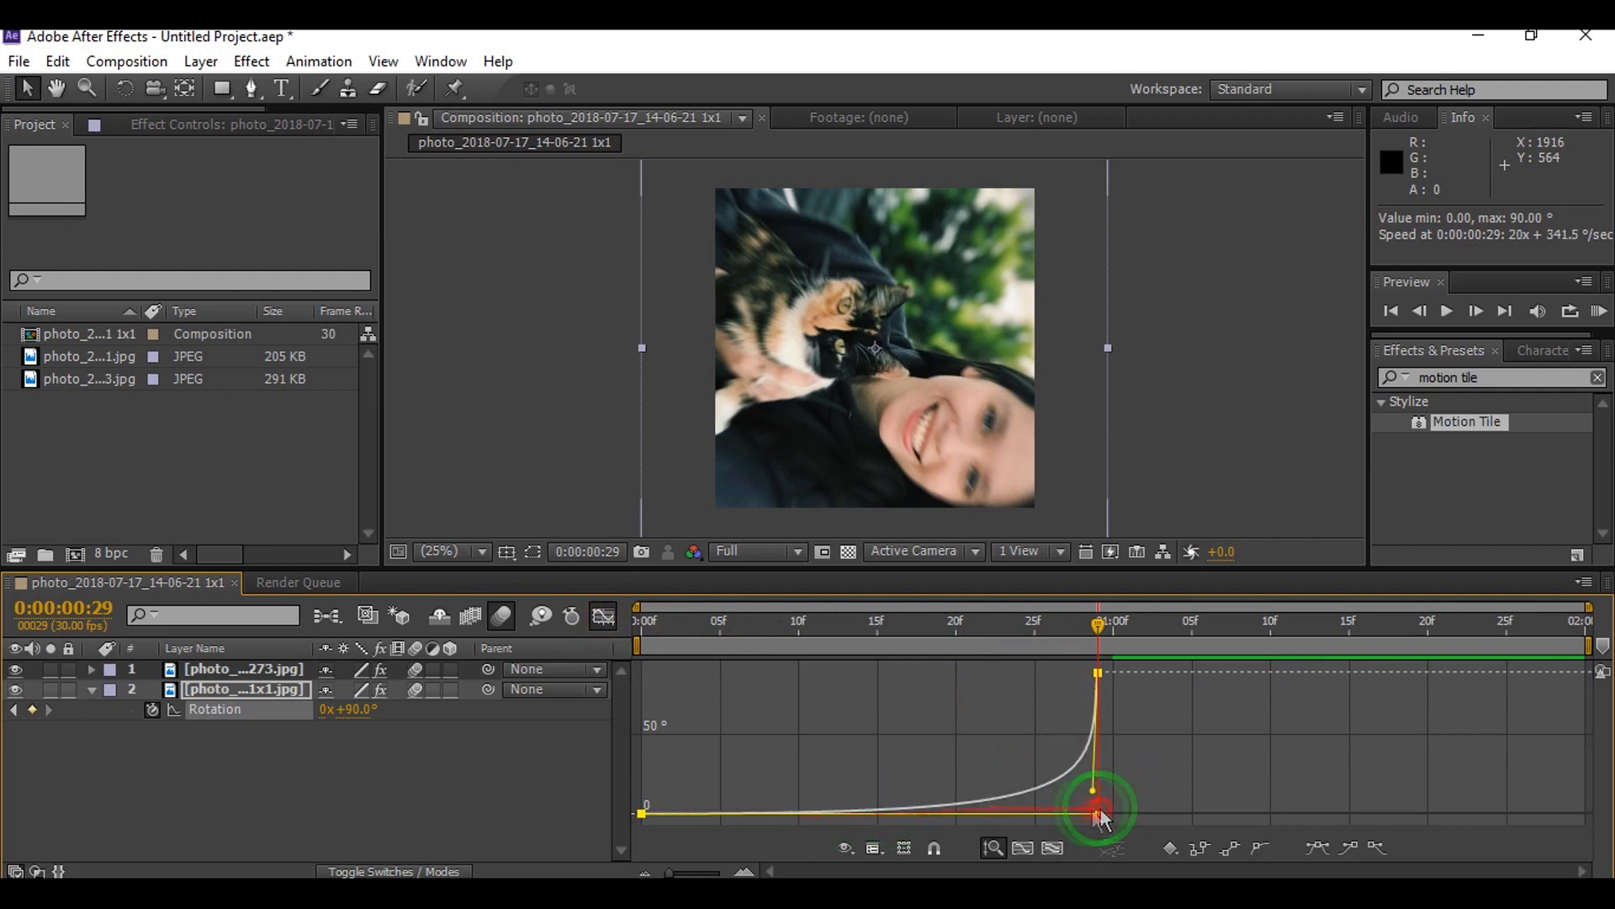
{"action": "left_click", "coordinate": [604, 617]}
{"action": "key", "text": "s"}
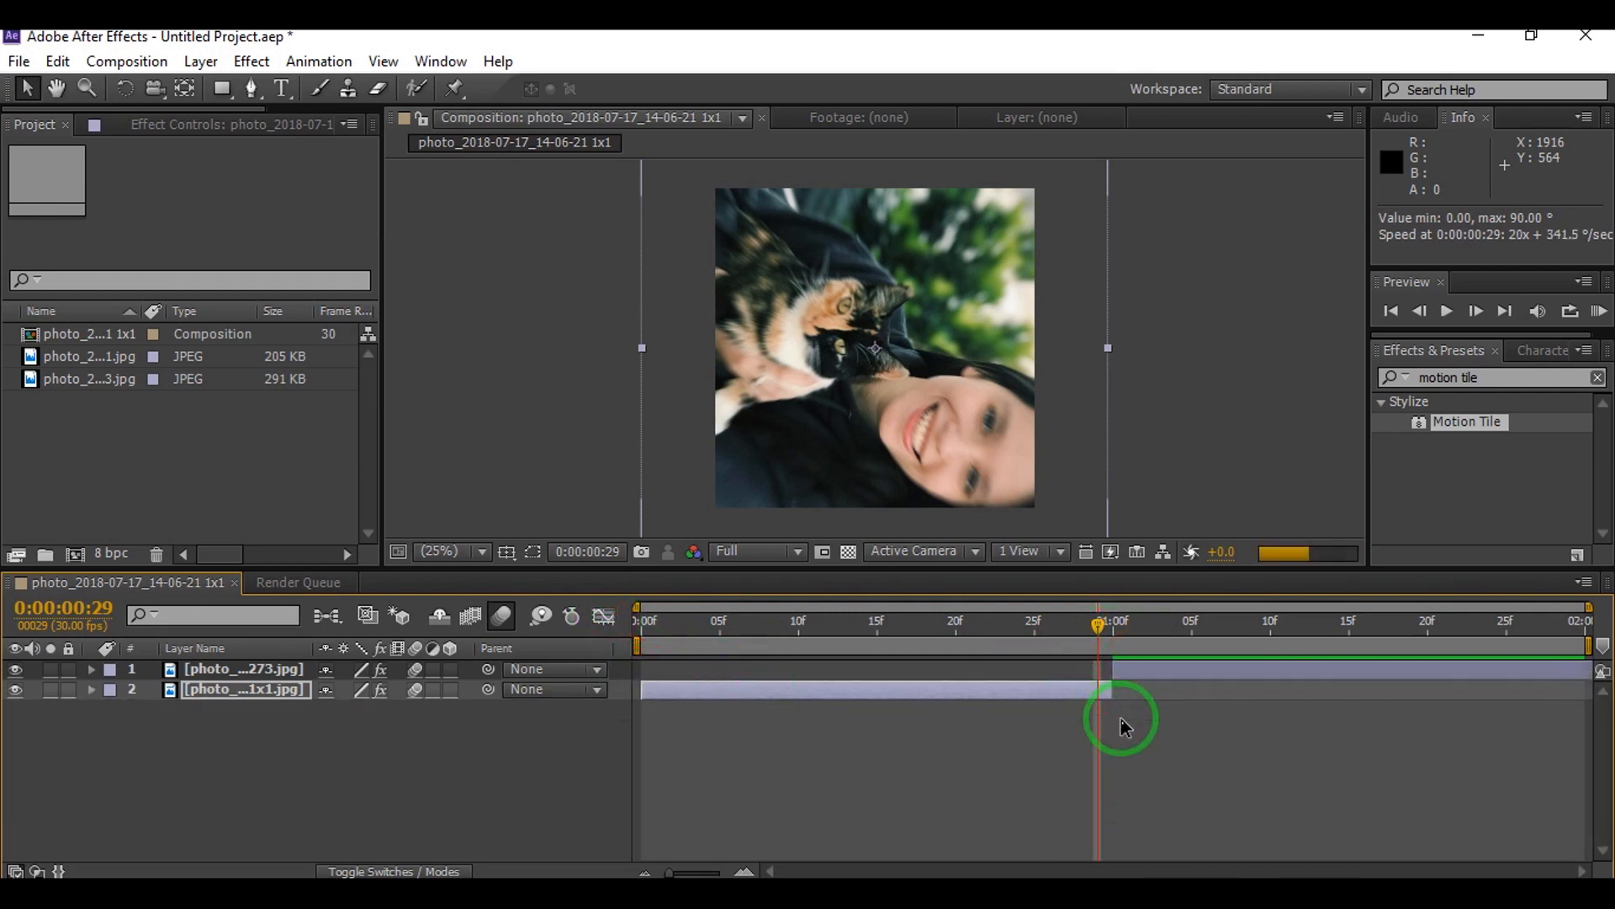
Move the lower layer's last rotation keyframe to 0:00:01:00.
{"action": "left_click_drag", "start_coordinate": [1100, 710], "coordinate": [1110, 723]}
{"action": "key", "text": "r"}
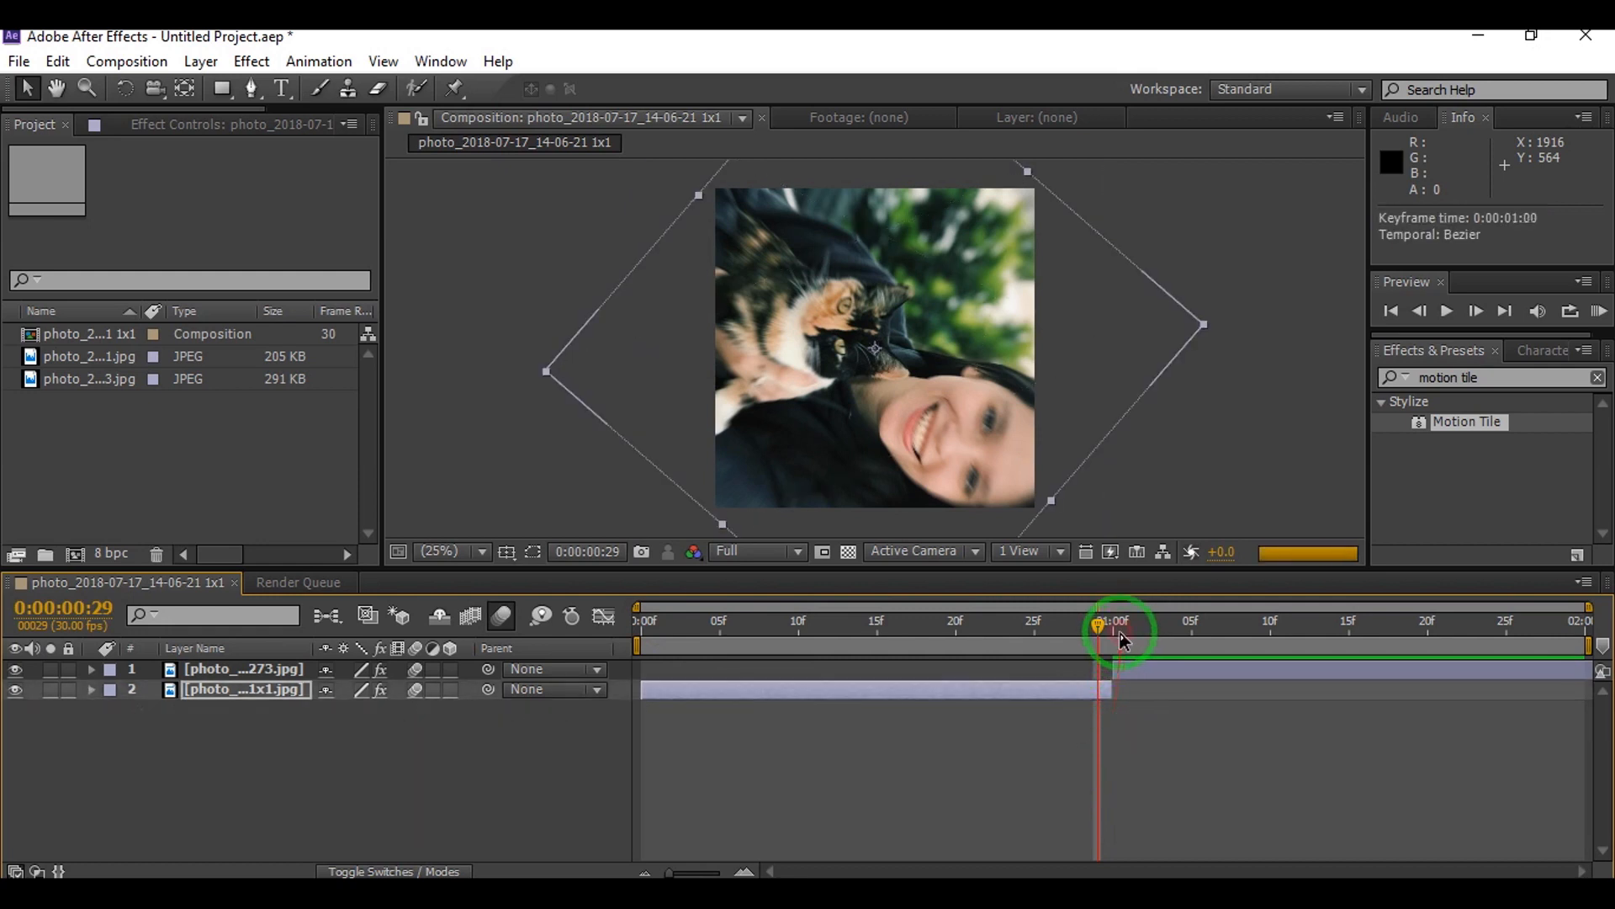
Keyframe the upper layer's rotation from -90° at 0:00:01:00 to 0° at 0:00:02:00.
{"action": "left_click", "coordinate": [1117, 632]}
{"action": "left_click", "coordinate": [1142, 675]}
{"action": "key", "text": "r"}
{"action": "left_click", "coordinate": [155, 690]}
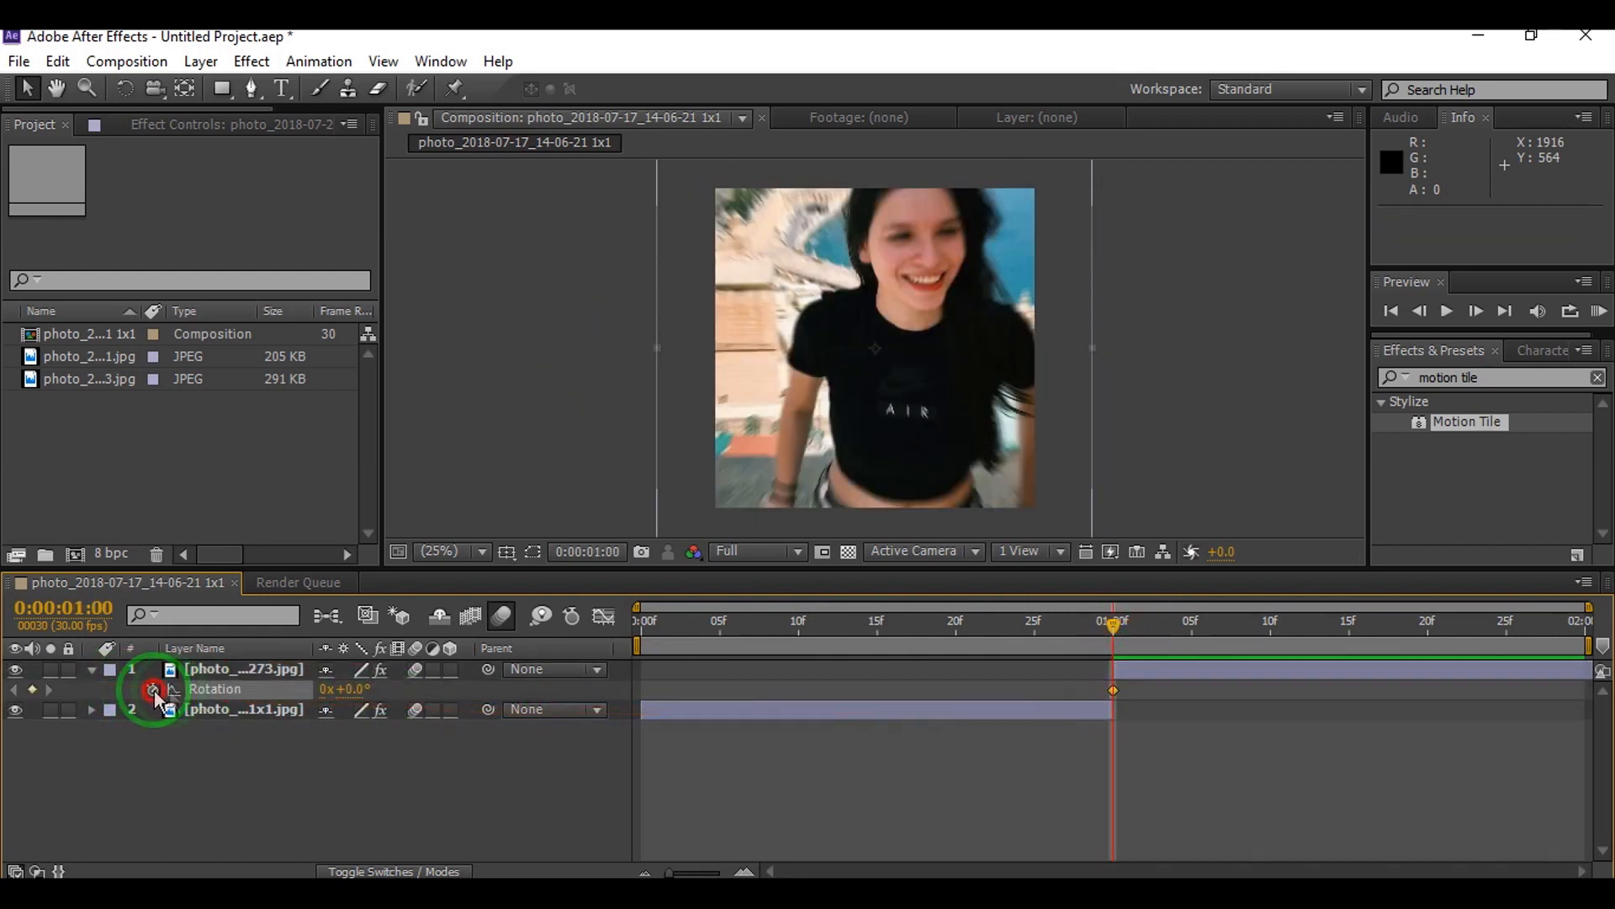
{"action": "left_click", "coordinate": [1117, 693]}
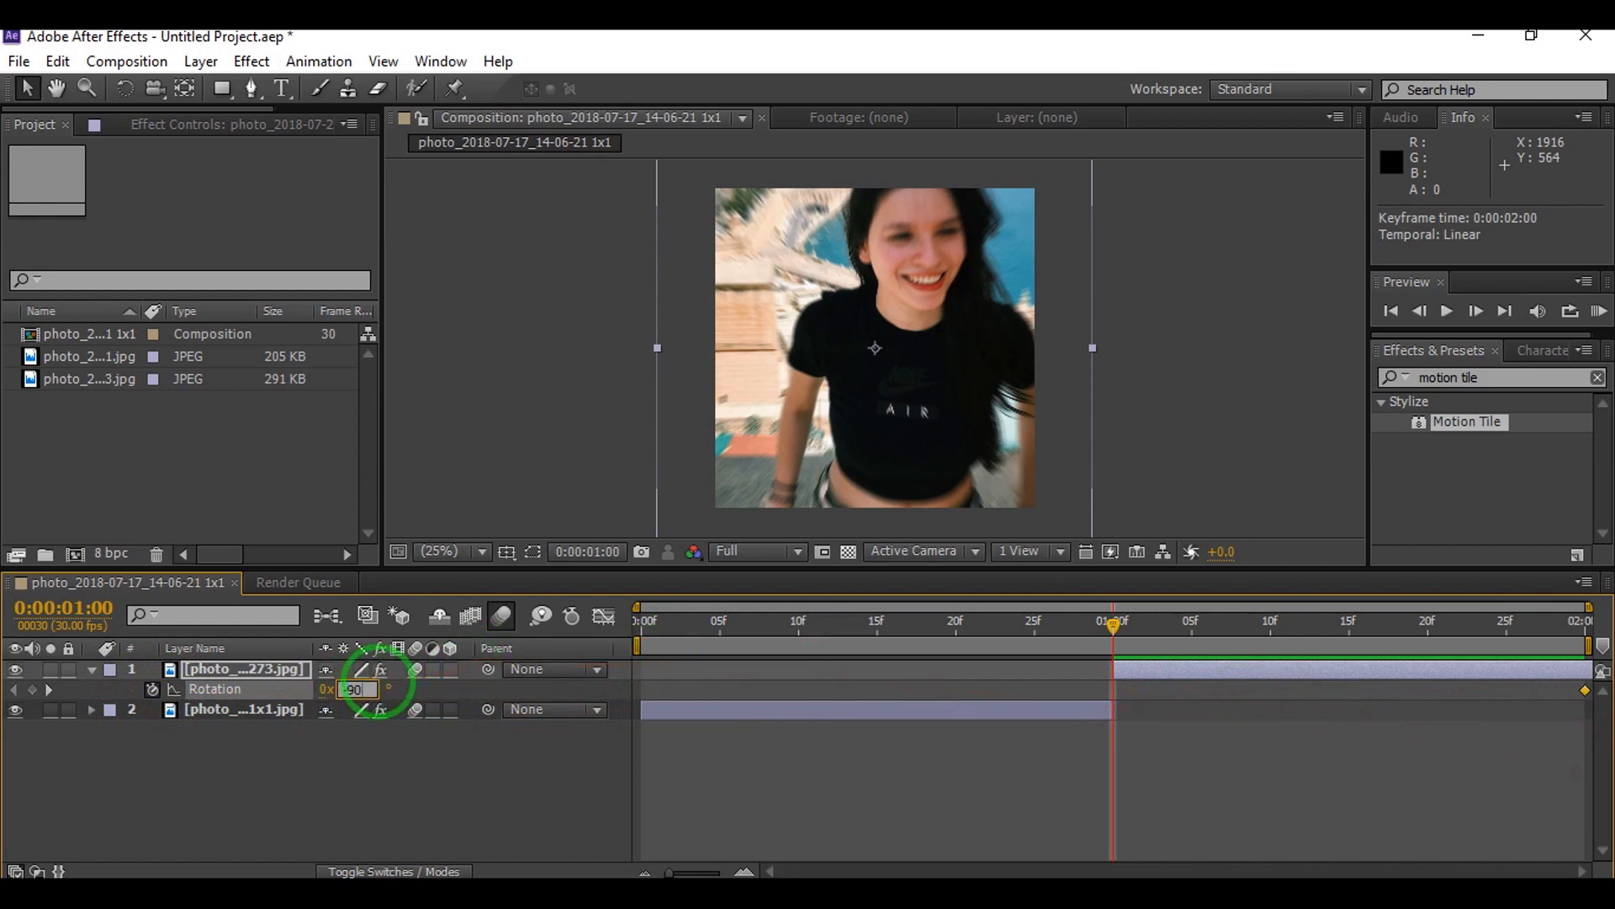
{"action": "left_click", "coordinate": [1067, 826]}
Apply Easy Ease to both rotation keyframes of the upper layer.
{"action": "left_click_drag", "start_coordinate": [1043, 683], "coordinate": [1598, 703]}
{"action": "right_click", "coordinate": [1112, 691]}
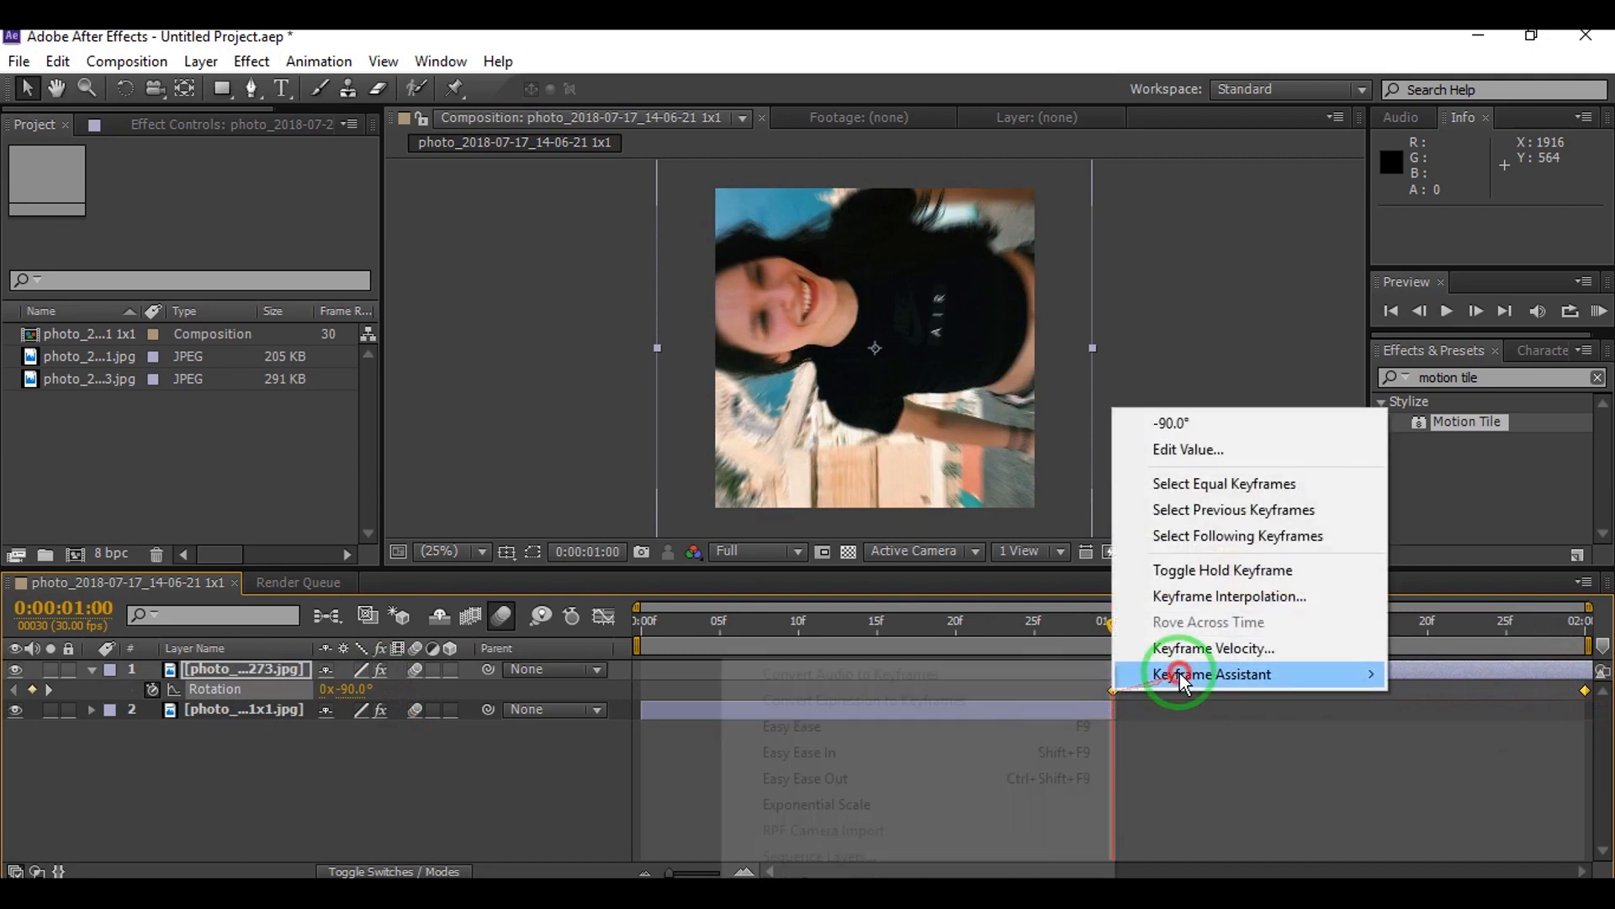
{"action": "mouse_move", "coordinate": [1172, 671]}
{"action": "left_click", "coordinate": [956, 746]}
{"action": "left_click", "coordinate": [1148, 703]}
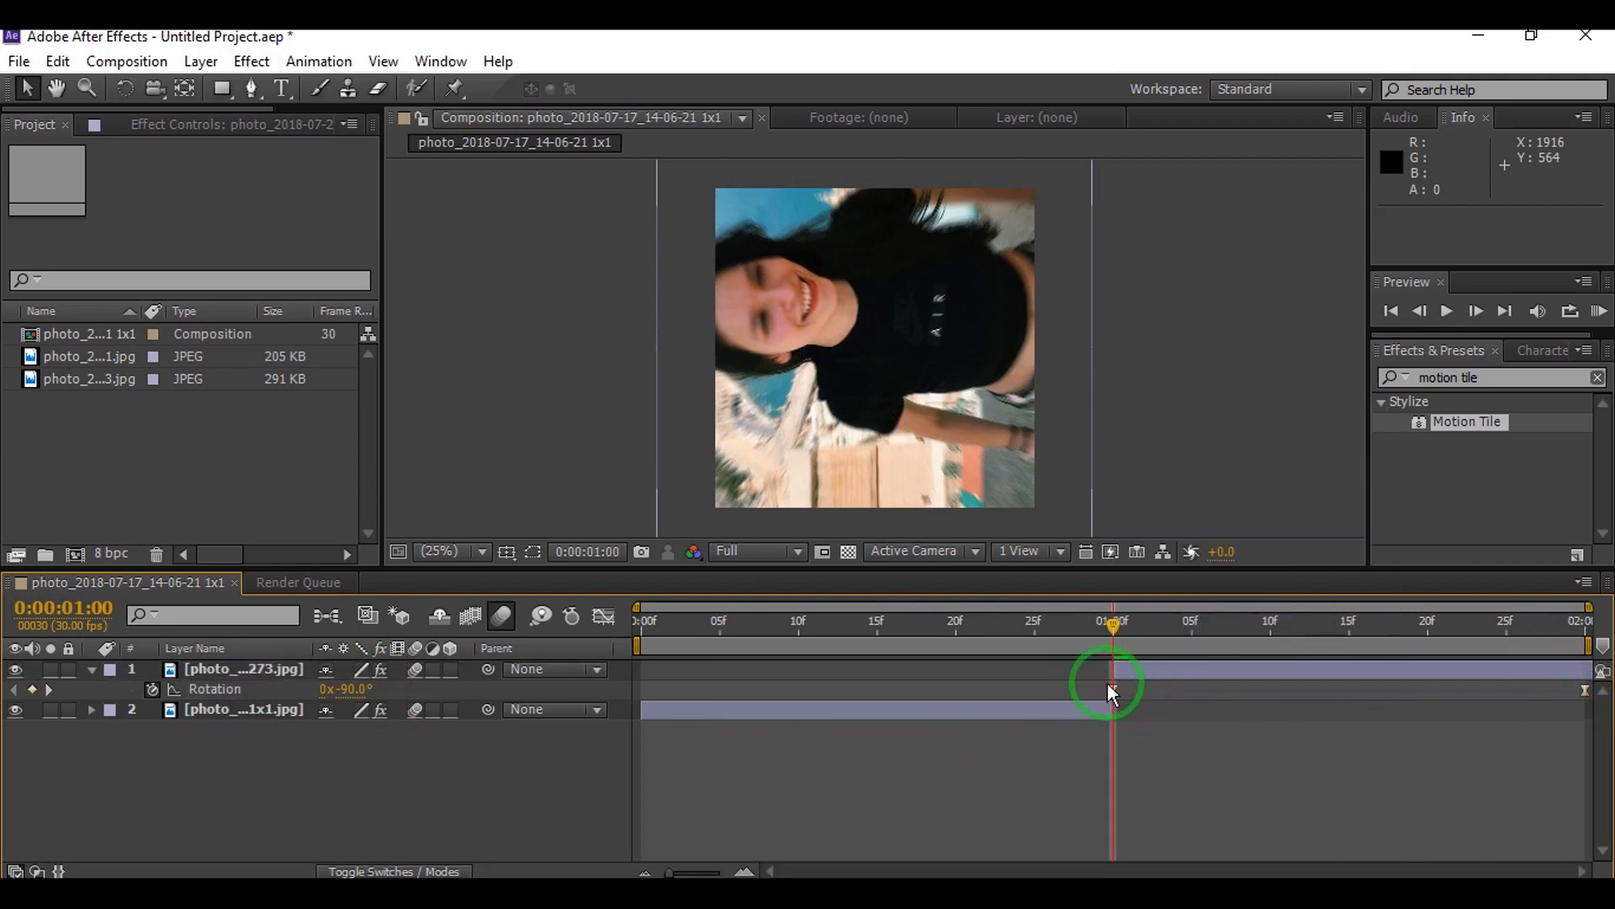
Reshape the upper layer's rotation curve so it rises steeply at 0:00:01:00 and flattens out toward 0:00:02:00.
{"action": "left_click", "coordinate": [604, 616]}
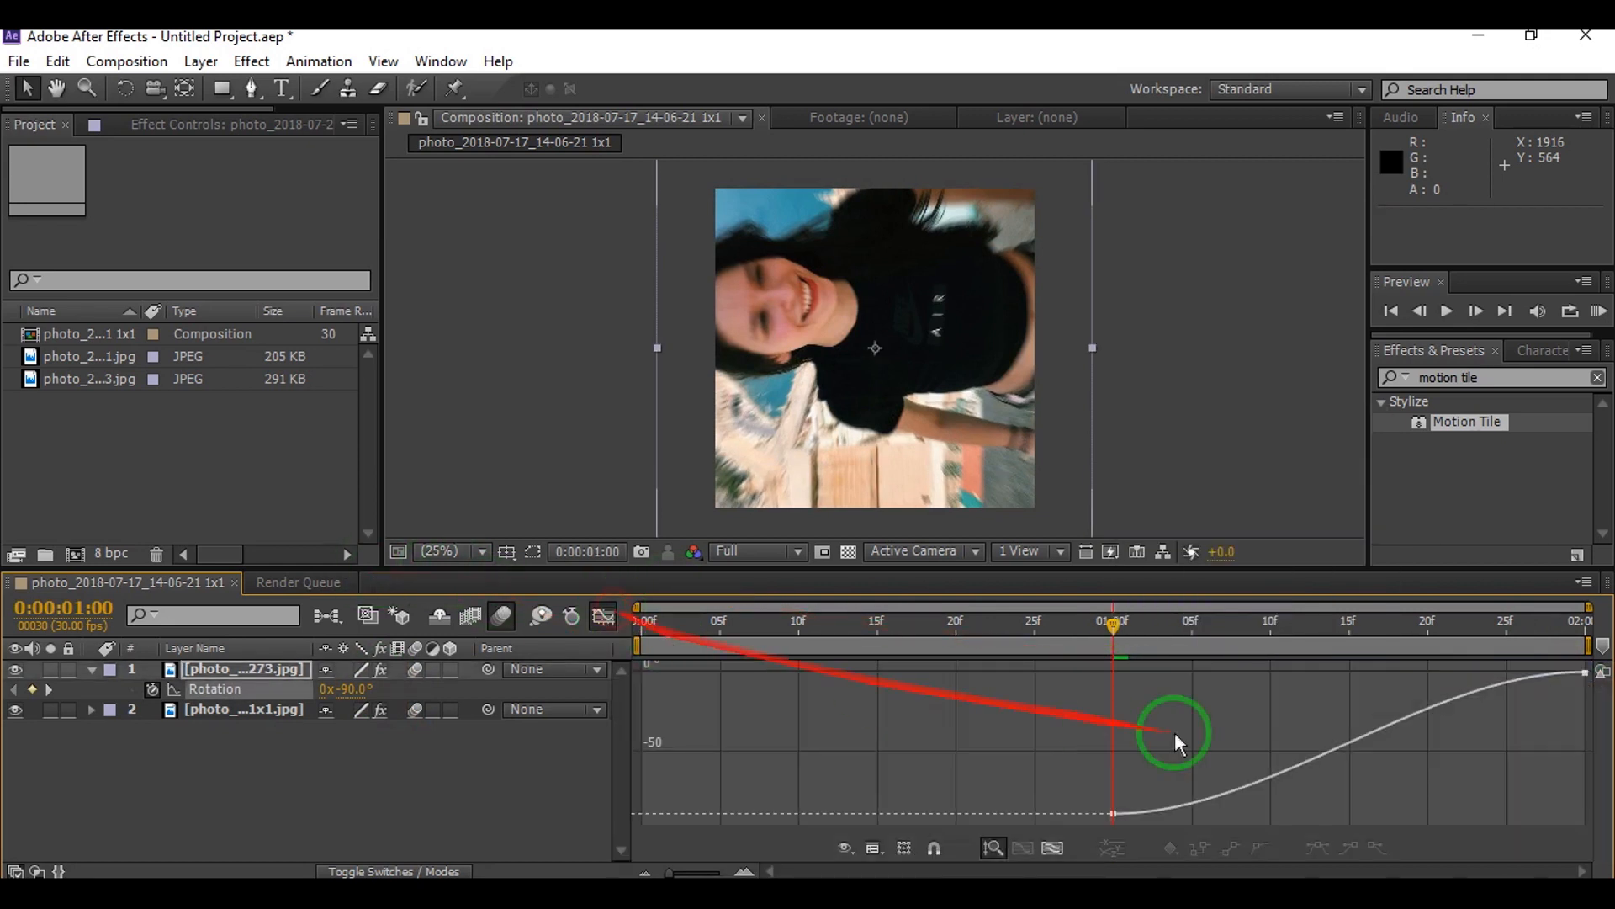
{"action": "left_click", "coordinate": [1279, 772]}
{"action": "left_click_drag", "start_coordinate": [1270, 812], "coordinate": [1070, 693]}
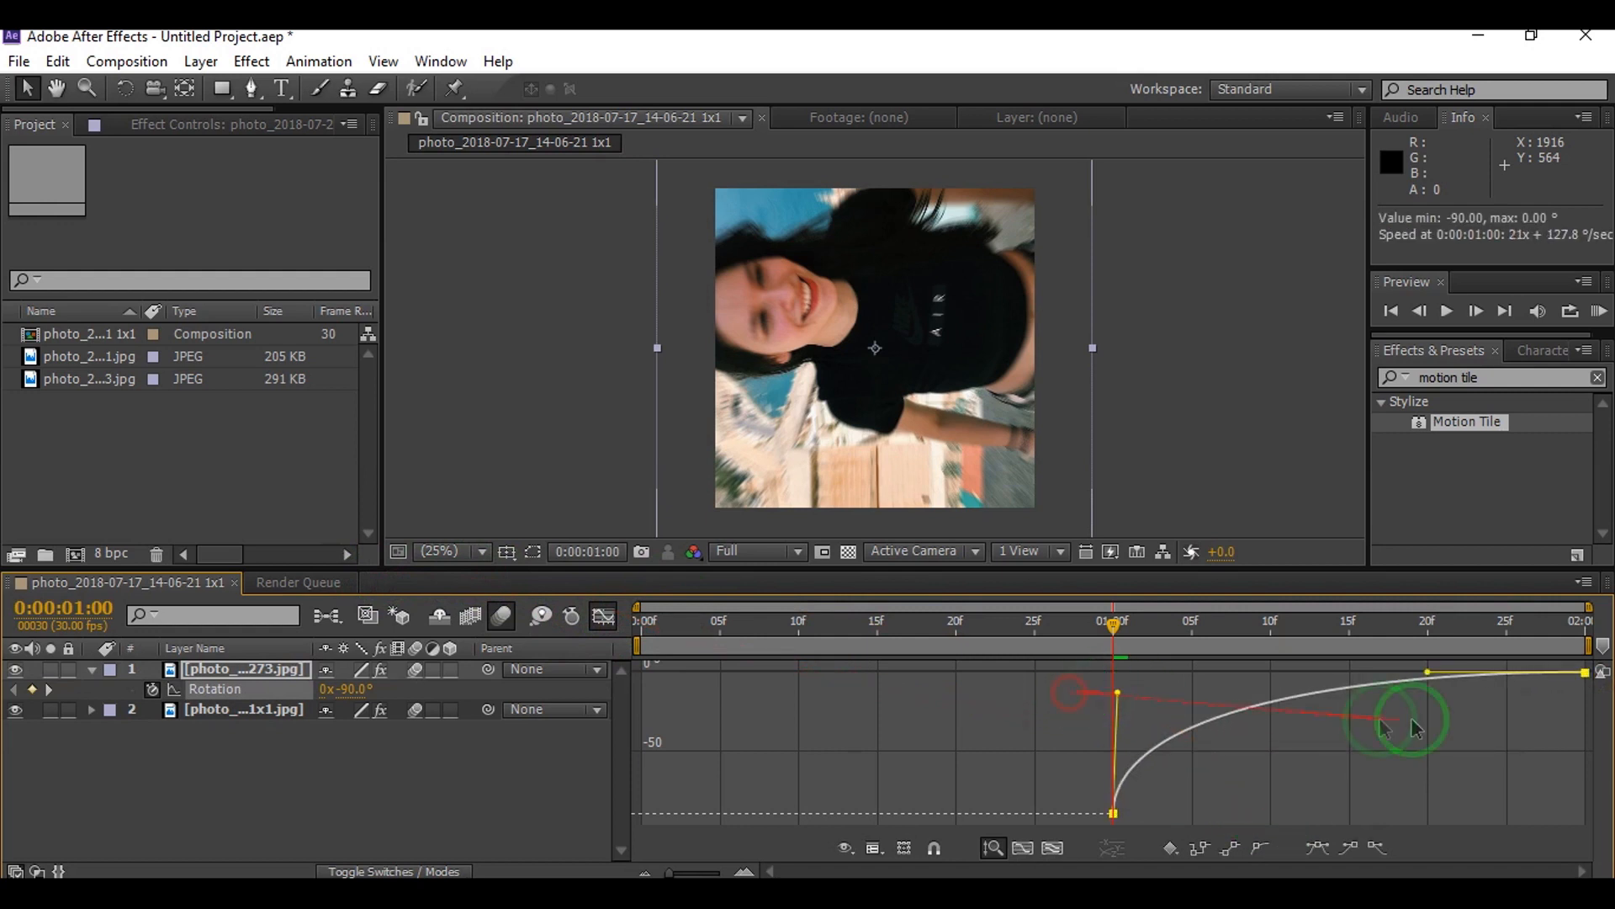
{"action": "left_click_drag", "start_coordinate": [1428, 676], "coordinate": [1146, 692]}
{"action": "left_click", "coordinate": [604, 616]}
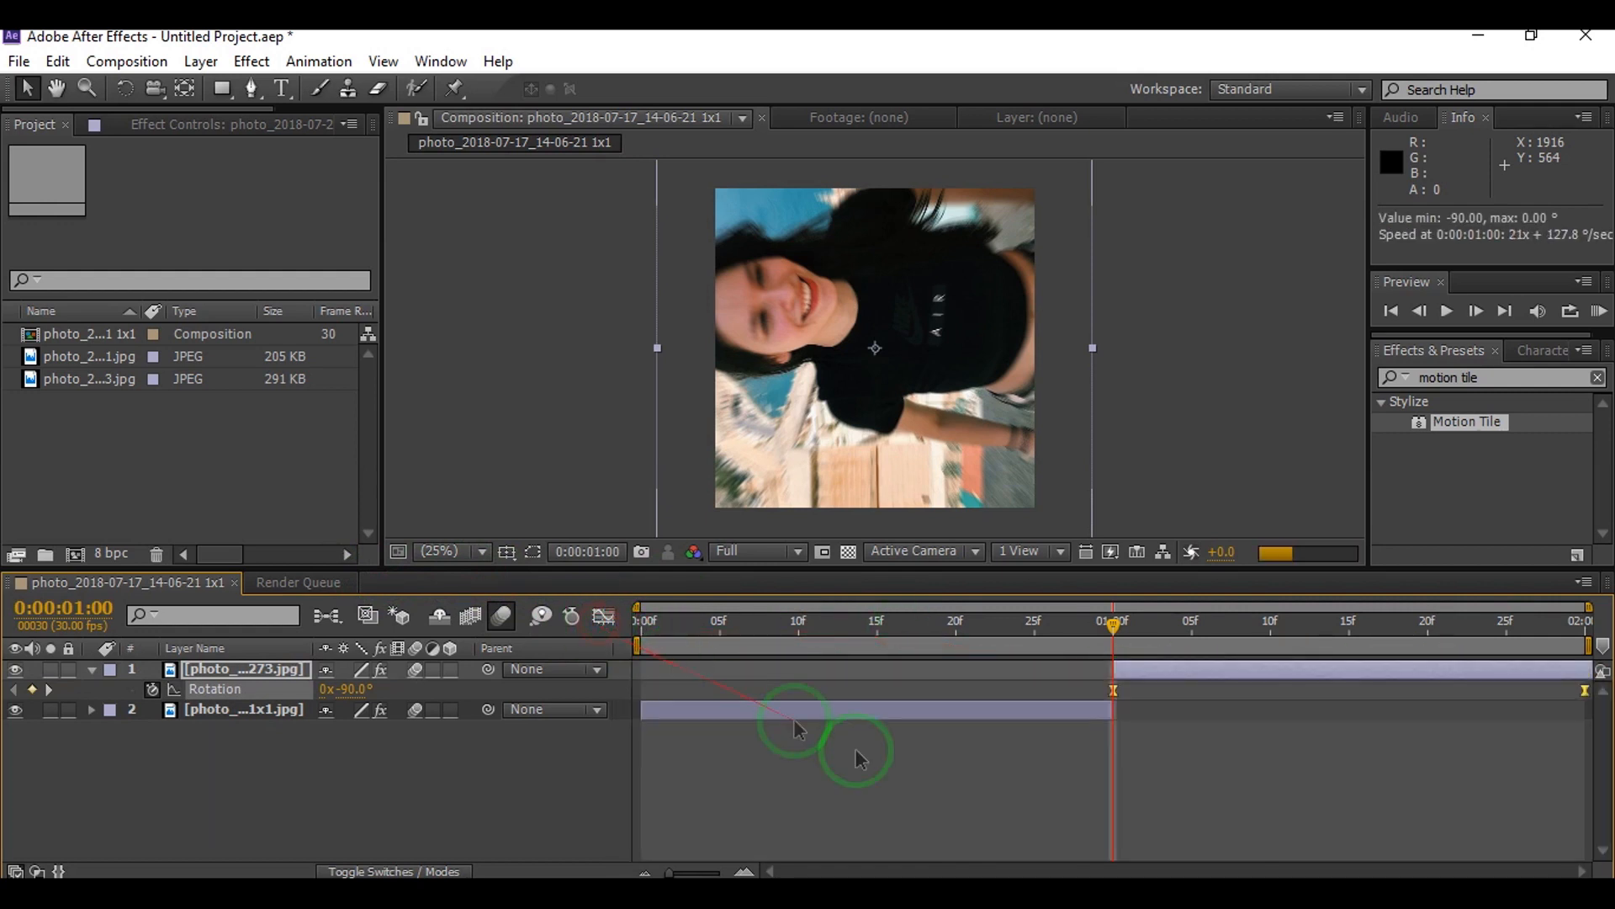
Collapse the keyframed properties of both layers and play a RAM preview of the rotation transition.
{"action": "key", "text": "u"}
{"action": "key", "text": "ctrl+a"}
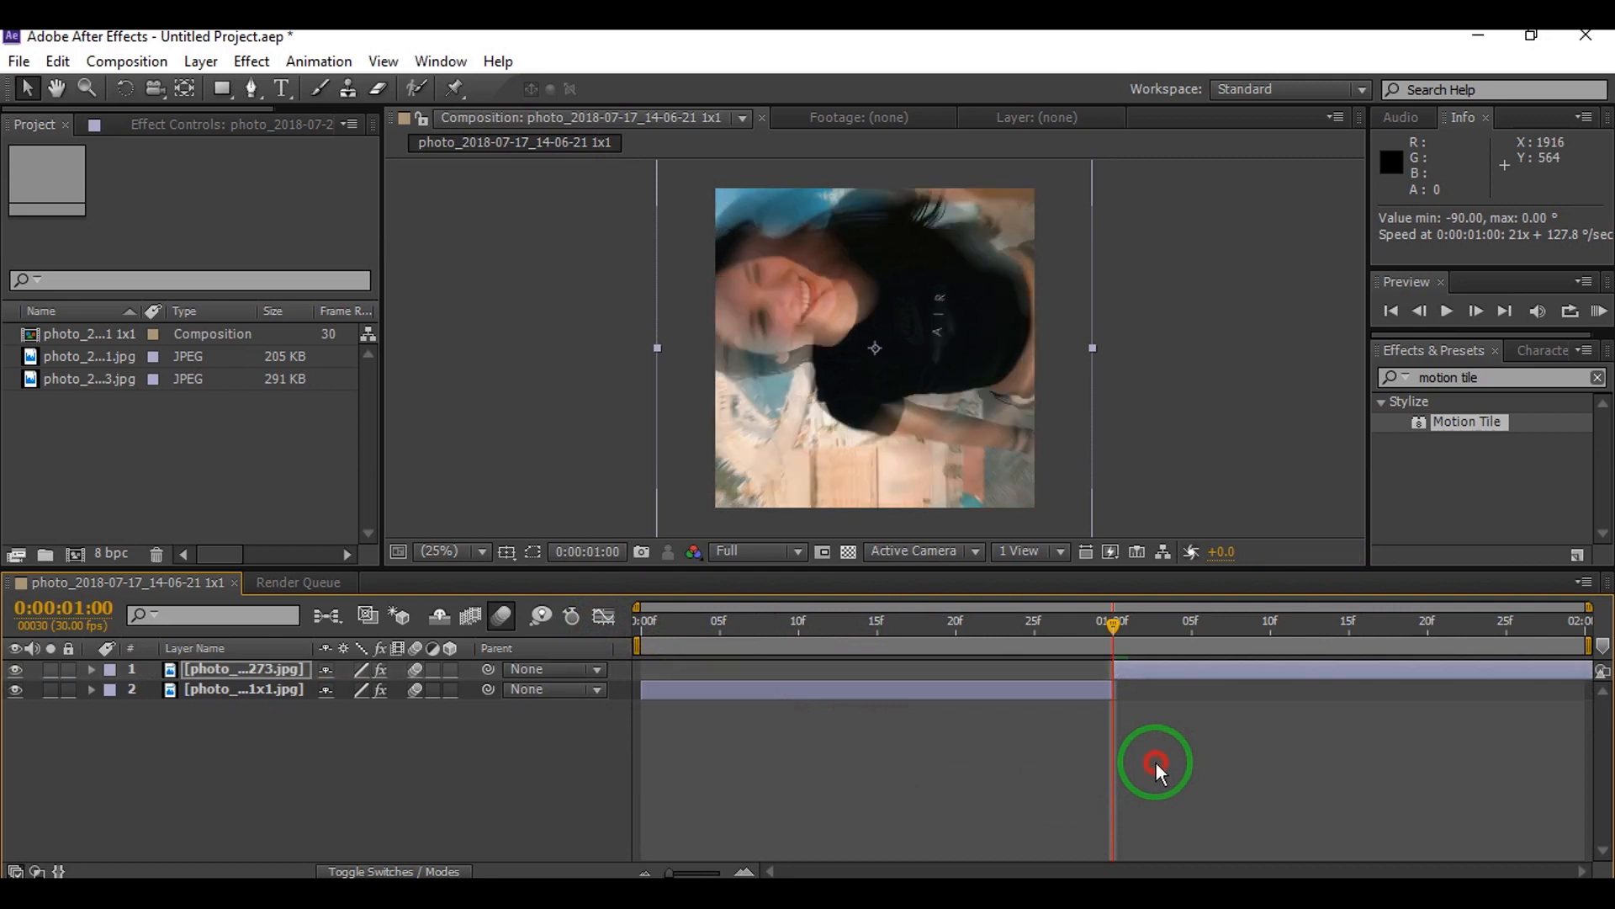
{"action": "key", "text": "u"}
{"action": "left_click", "coordinate": [1096, 691]}
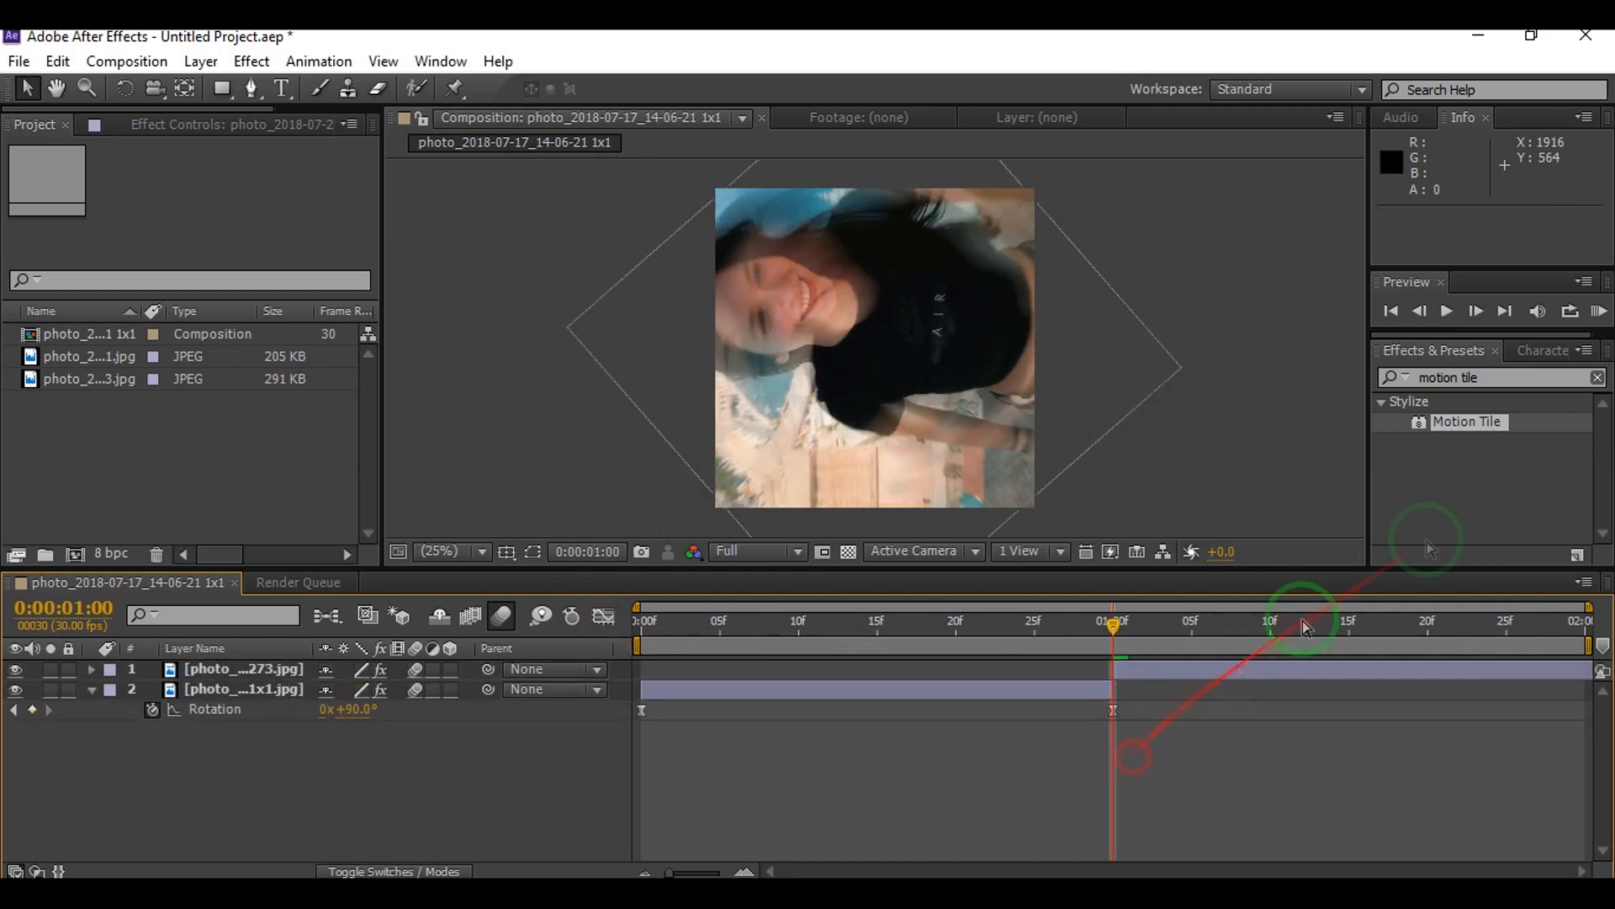
{"action": "key", "text": "u"}
{"action": "left_click", "coordinate": [1598, 311]}
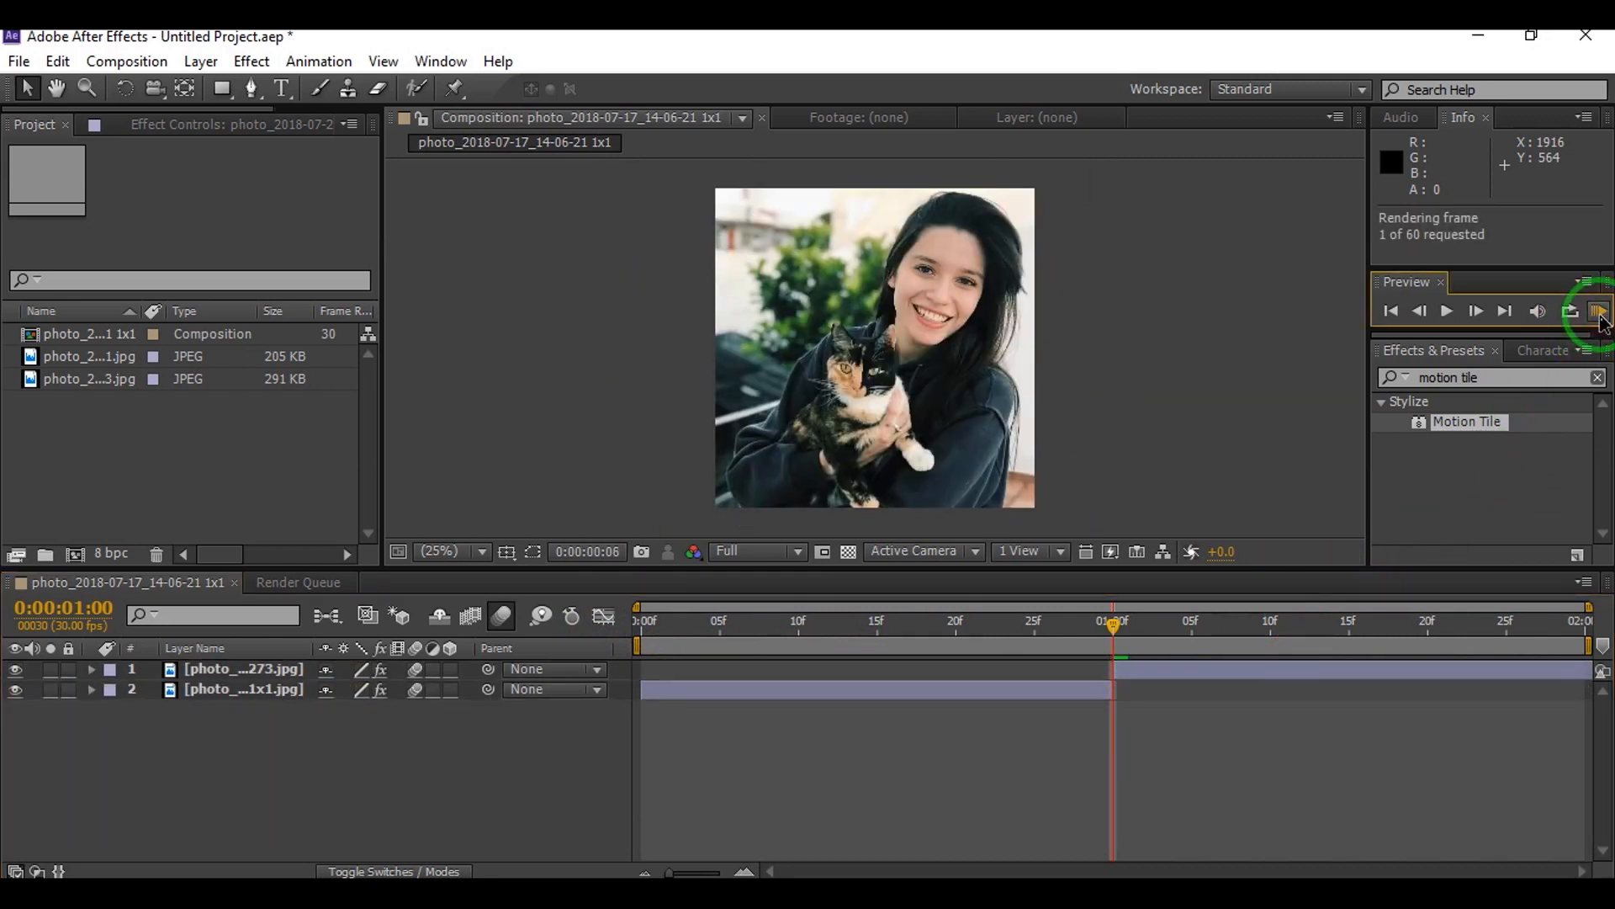